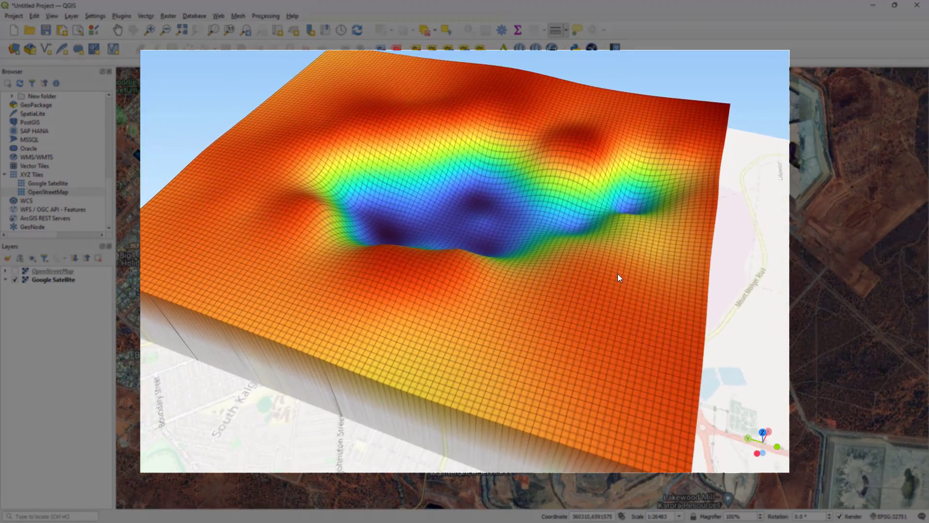
{"action": "left_click_drag", "start_coordinate": [617, 274], "coordinate": [448, 374]}
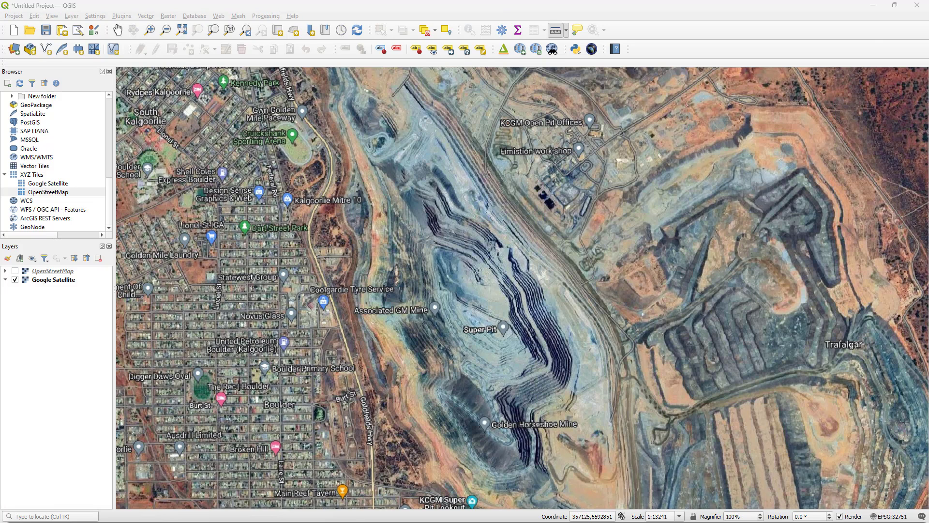
- Switch to the Elevation_points sheet in Excel, widen the coordinate columns and review the Elevation, X_Coord and Y_Coord data
{"action": "key", "text": "alt+Tab"}
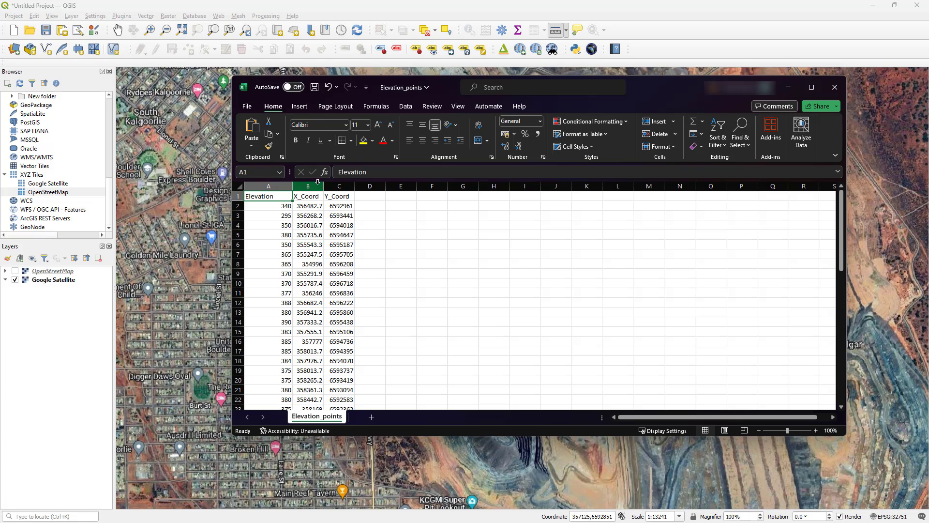
{"action": "left_click_drag", "start_coordinate": [321, 186], "coordinate": [458, 196]}
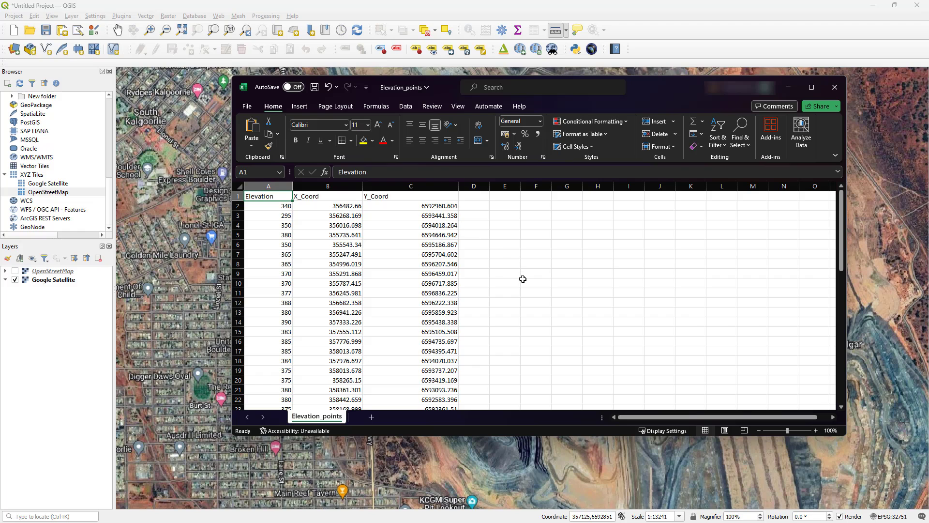
{"action": "scroll", "coordinate": [493, 276], "scroll_direction": "down", "scroll_amount": 13}
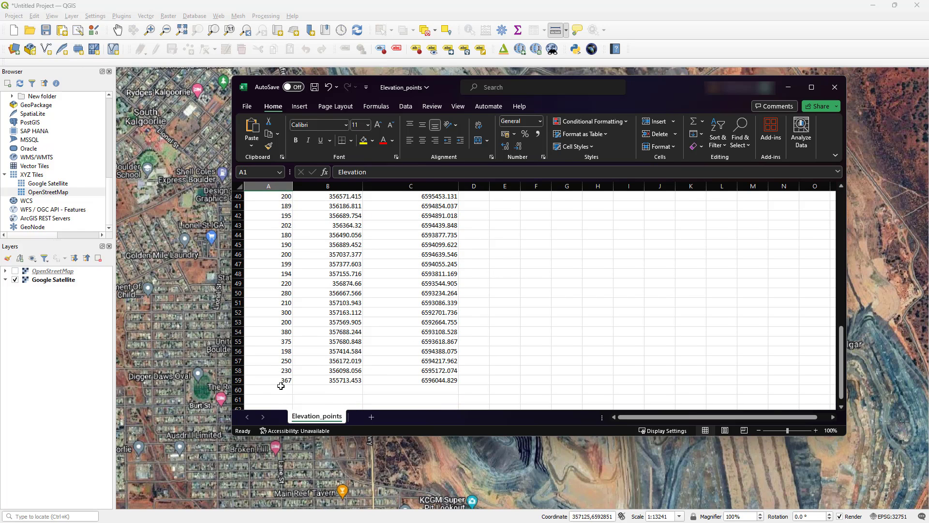
{"action": "scroll", "coordinate": [303, 380], "scroll_direction": "up", "scroll_amount": 13}
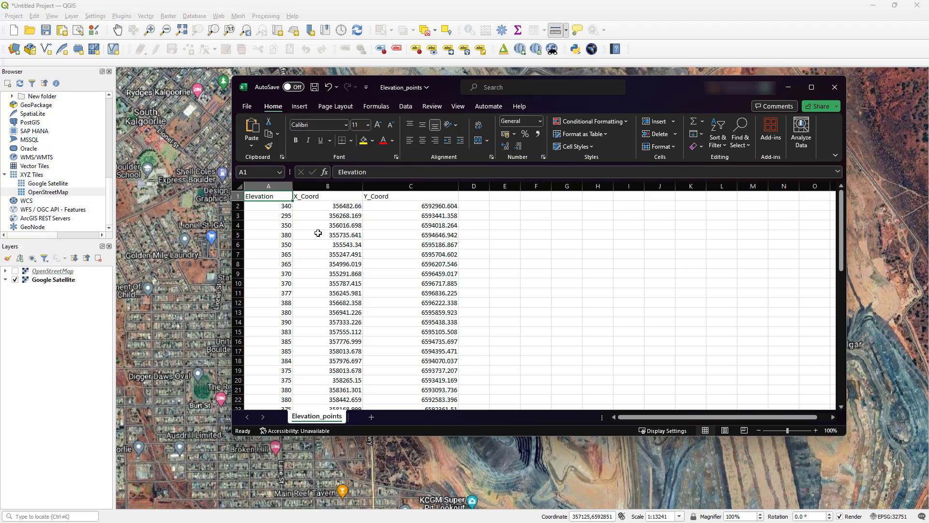
{"action": "left_click", "coordinate": [326, 206]}
{"action": "left_click", "coordinate": [402, 205]}
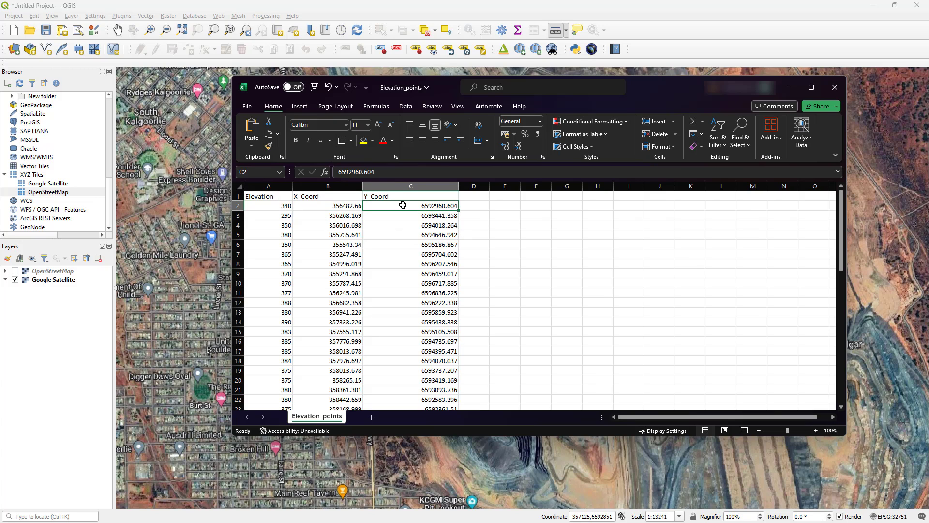
{"action": "left_click", "coordinate": [271, 207]}
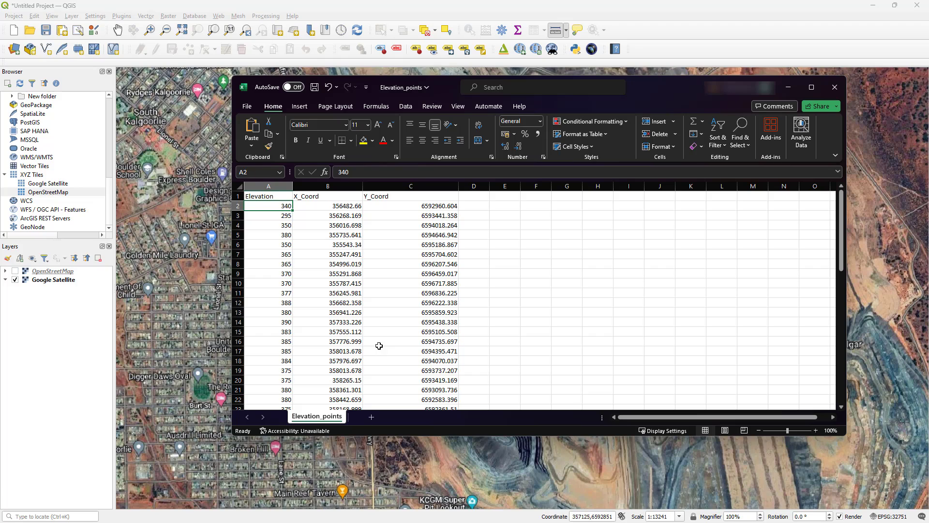
- Return to QGIS and show the OpenStreetMap layer instead of Google Satellite
{"action": "left_click", "coordinate": [788, 87]}
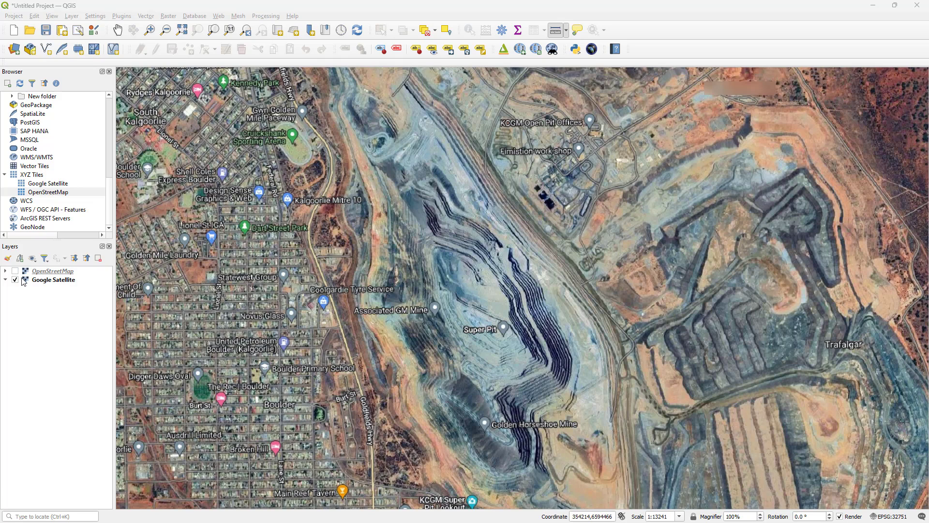
{"action": "left_click", "coordinate": [15, 271]}
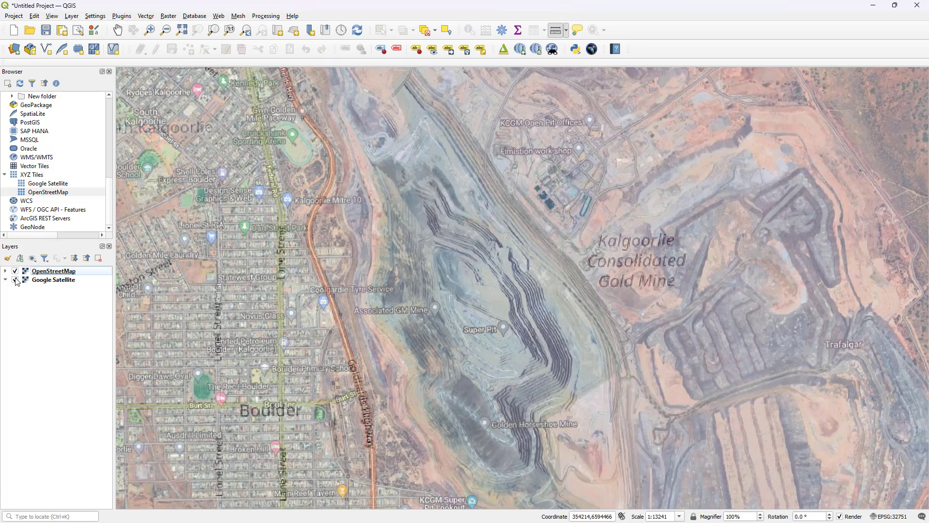
{"action": "left_click", "coordinate": [15, 280]}
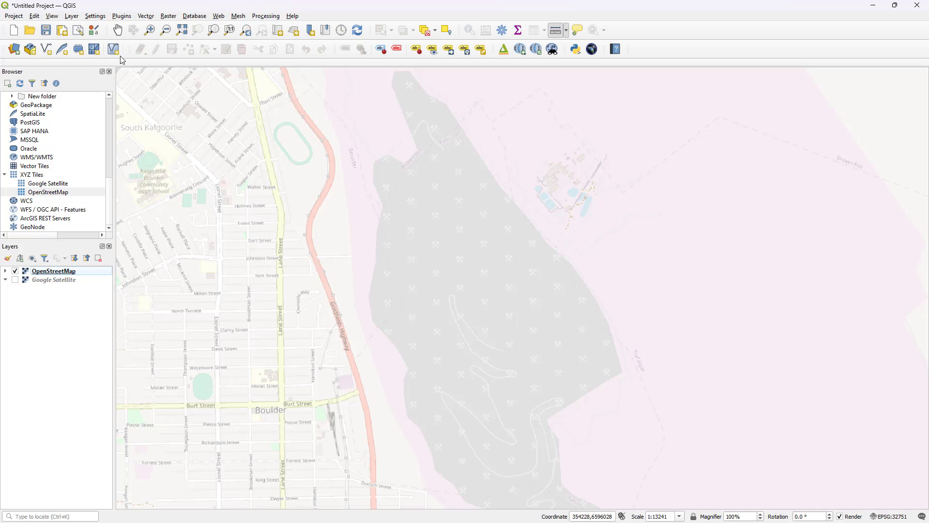
- Start adding a delimited text layer and choose Elevation_points.csv from the 8. 3D Mining Pit folder as its source
{"action": "left_click", "coordinate": [72, 17]}
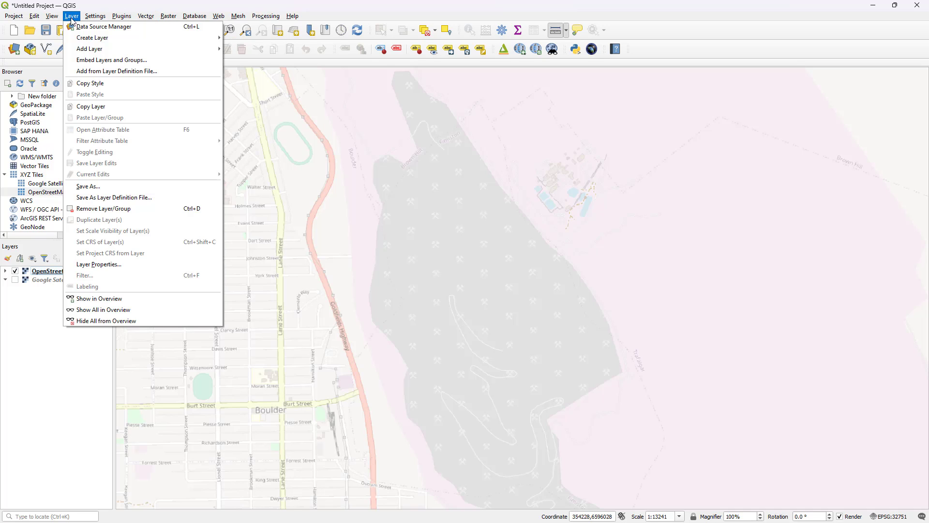
{"action": "mouse_move", "coordinate": [108, 49]}
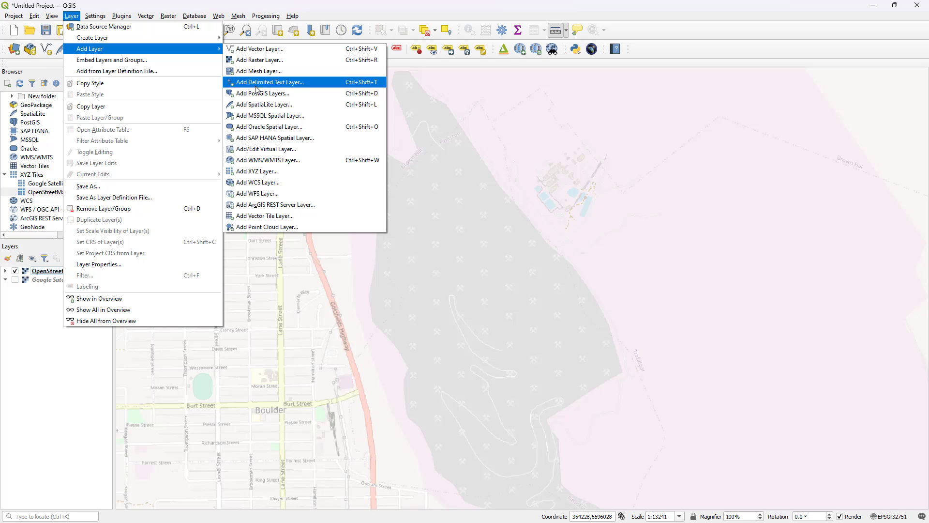
{"action": "left_click", "coordinate": [258, 87]}
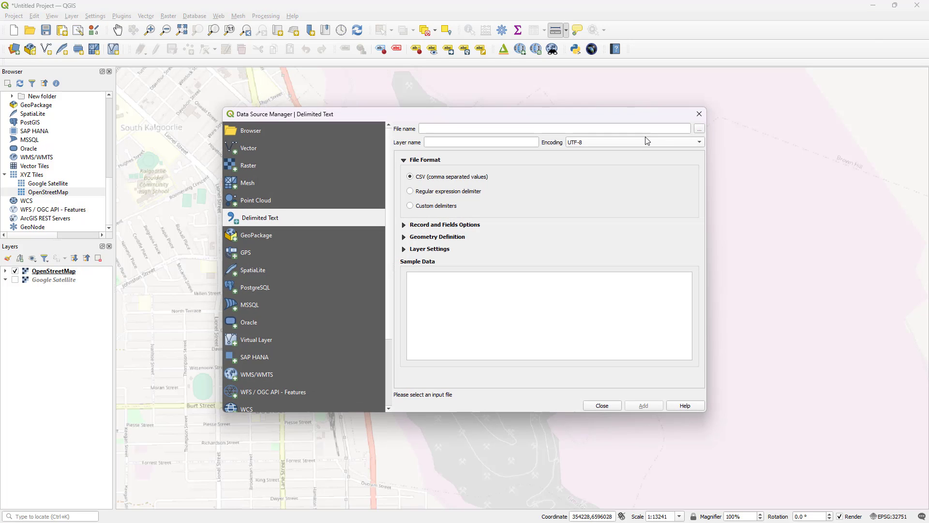
{"action": "left_click", "coordinate": [699, 130]}
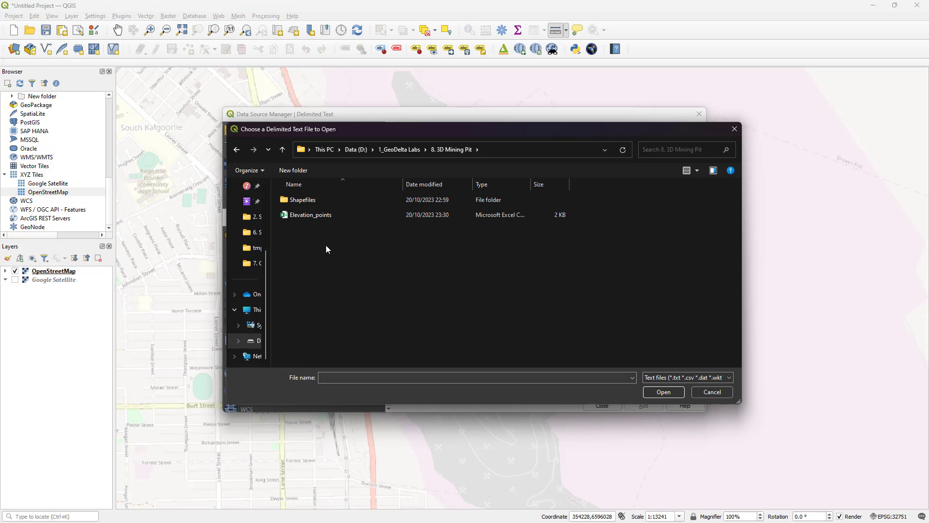
{"action": "left_click", "coordinate": [312, 216]}
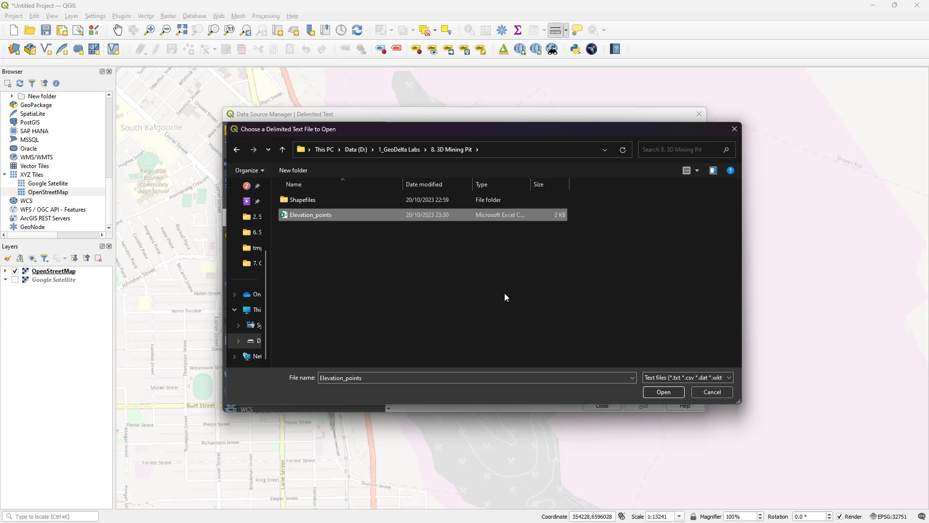
{"action": "left_click", "coordinate": [662, 392]}
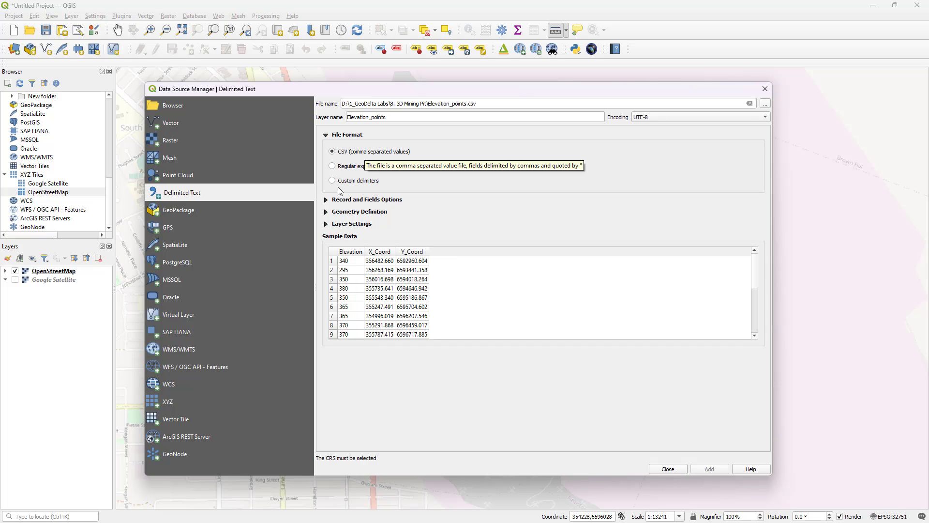
- Set the geometry CRS to the project's EPSG:32751 - WGS 84 / UTM zone 51S and add the CSV points to the map
{"action": "left_click", "coordinate": [326, 212]}
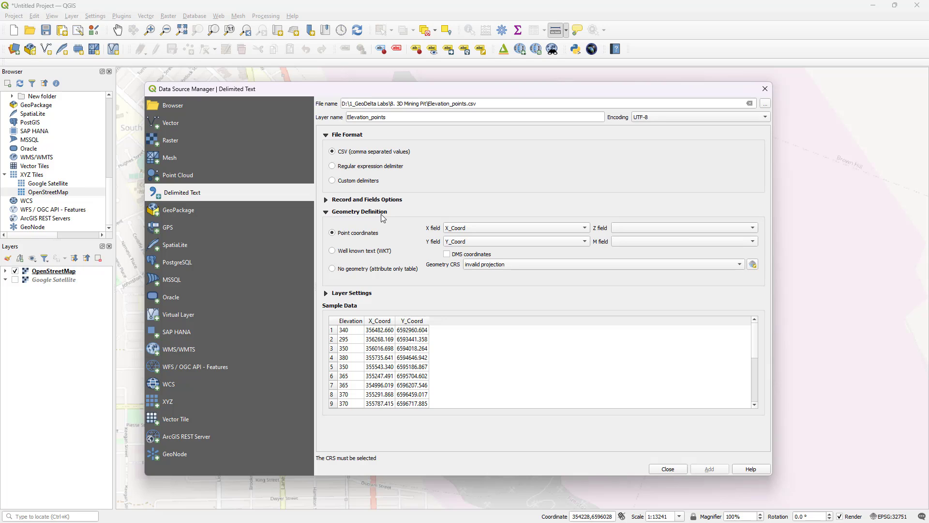
{"action": "left_click", "coordinate": [459, 231]}
{"action": "left_click", "coordinate": [460, 229]}
{"action": "left_click", "coordinate": [478, 267]}
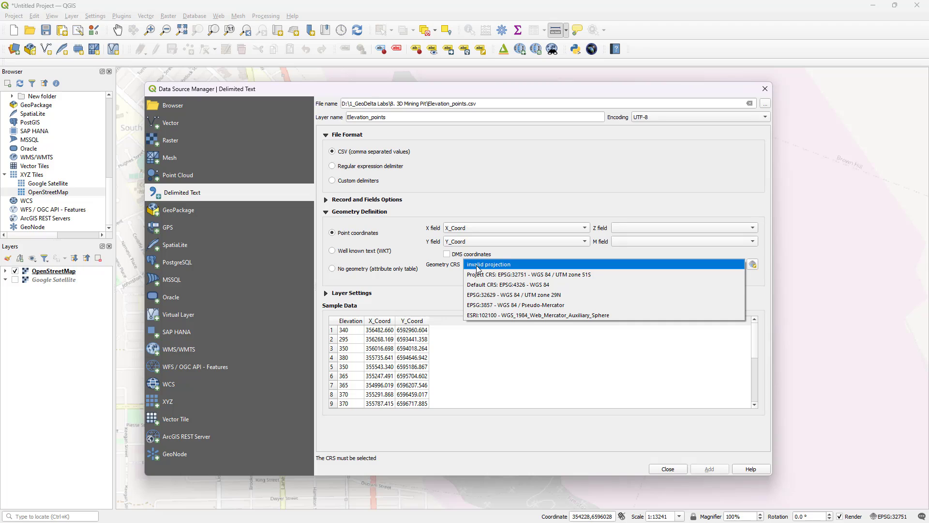
{"action": "left_click", "coordinate": [459, 277]}
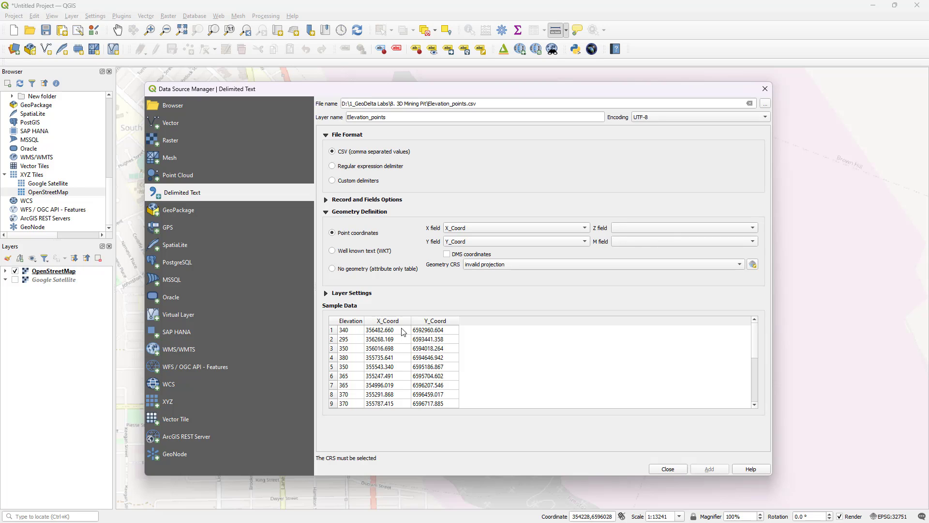
{"action": "left_click", "coordinate": [490, 265]}
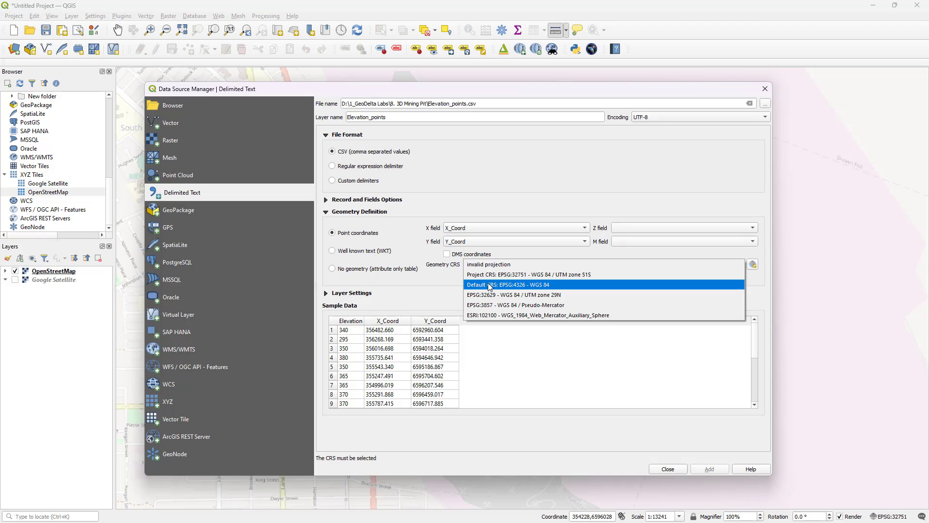
{"action": "left_click", "coordinate": [576, 275]}
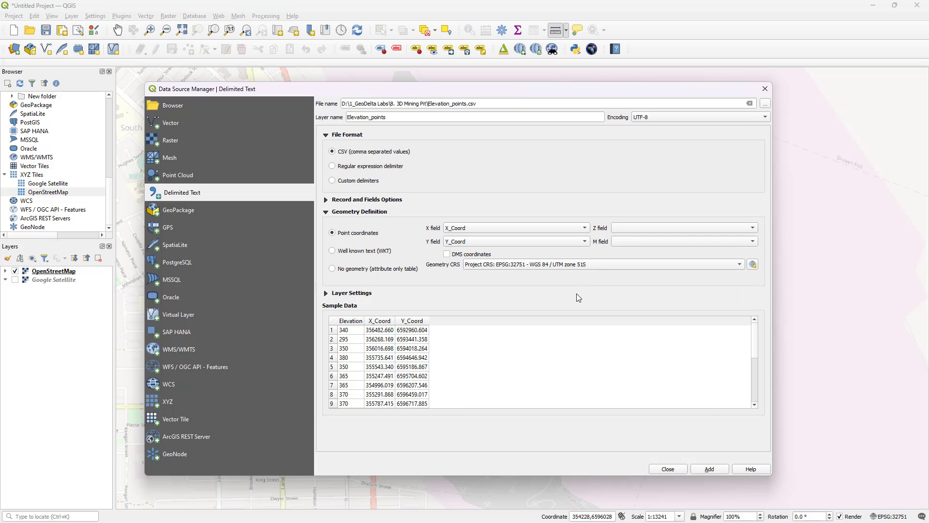
{"action": "left_click", "coordinate": [710, 469]}
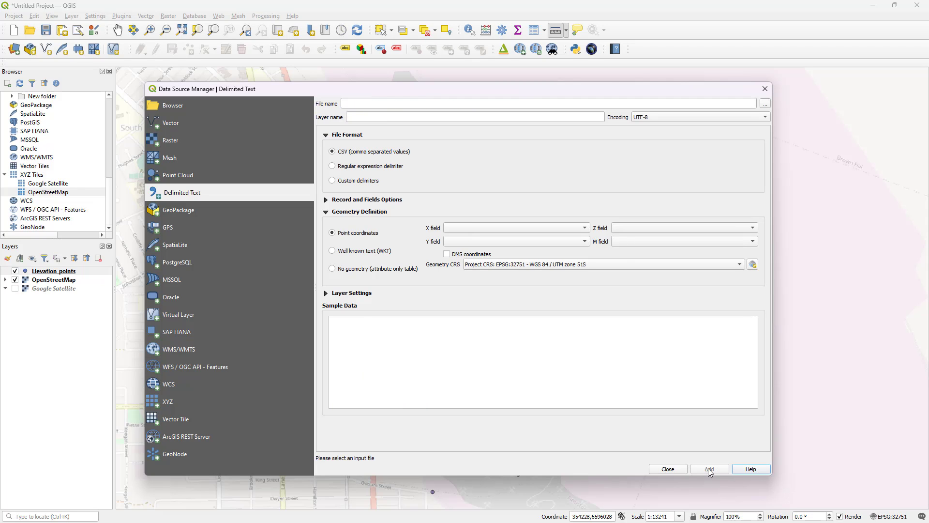
{"action": "left_click", "coordinate": [670, 469]}
{"action": "scroll", "coordinate": [436, 291], "scroll_direction": "down", "scroll_amount": 1}
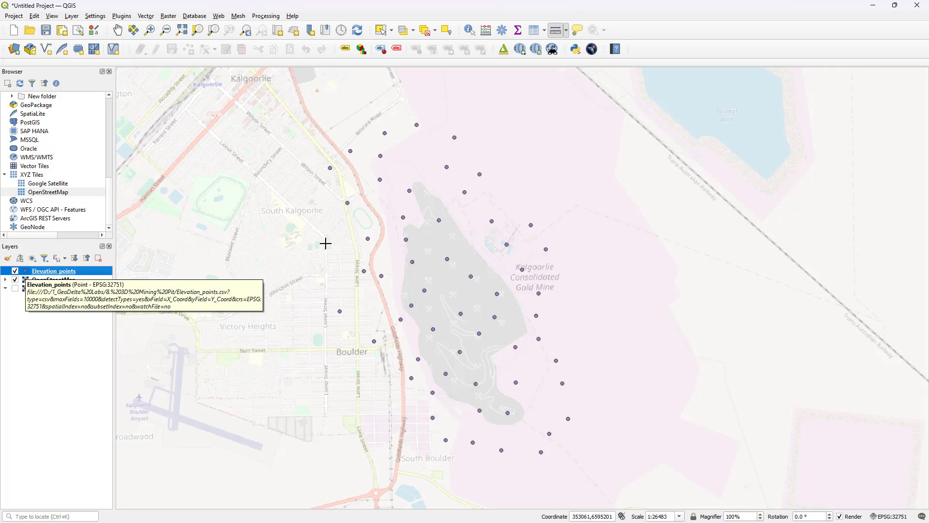
- Examine the file path and source information in the Elevation_points layer's properties
{"action": "right_click", "coordinate": [83, 272]}
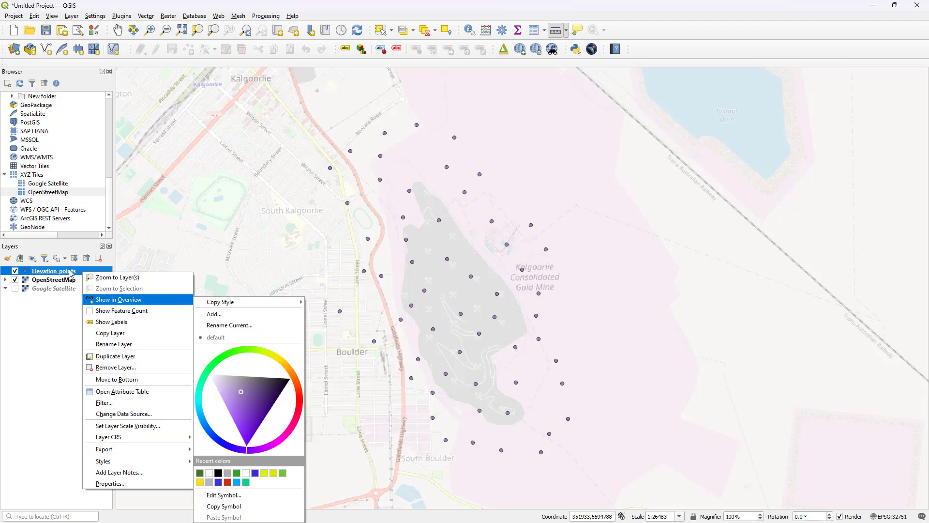
{"action": "left_click", "coordinate": [129, 483]}
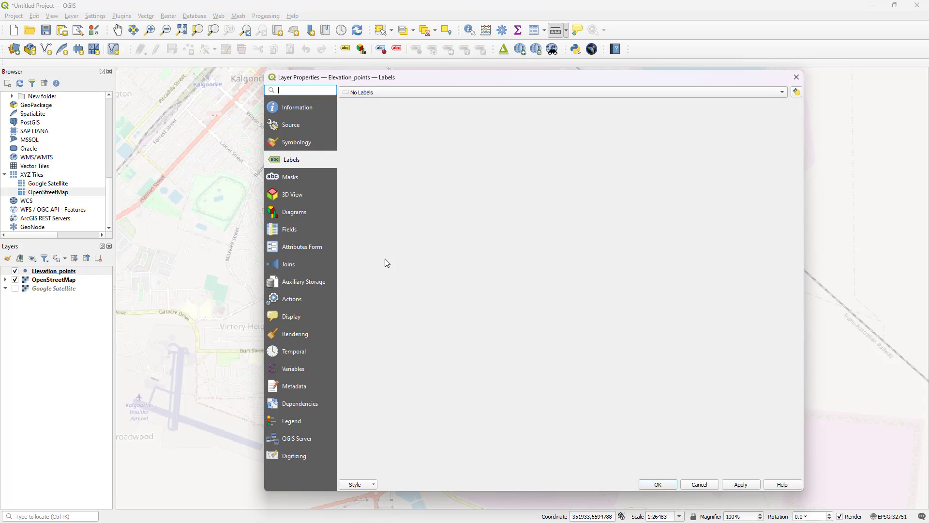
{"action": "left_click", "coordinate": [304, 110]}
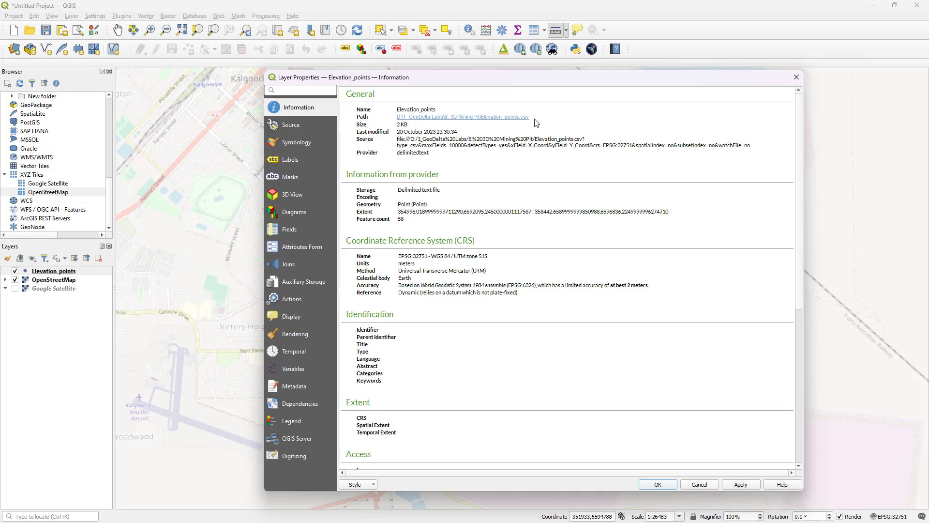
{"action": "left_click_drag", "start_coordinate": [530, 118], "coordinate": [481, 124]}
{"action": "left_click", "coordinate": [709, 131]}
{"action": "left_click", "coordinate": [796, 78]}
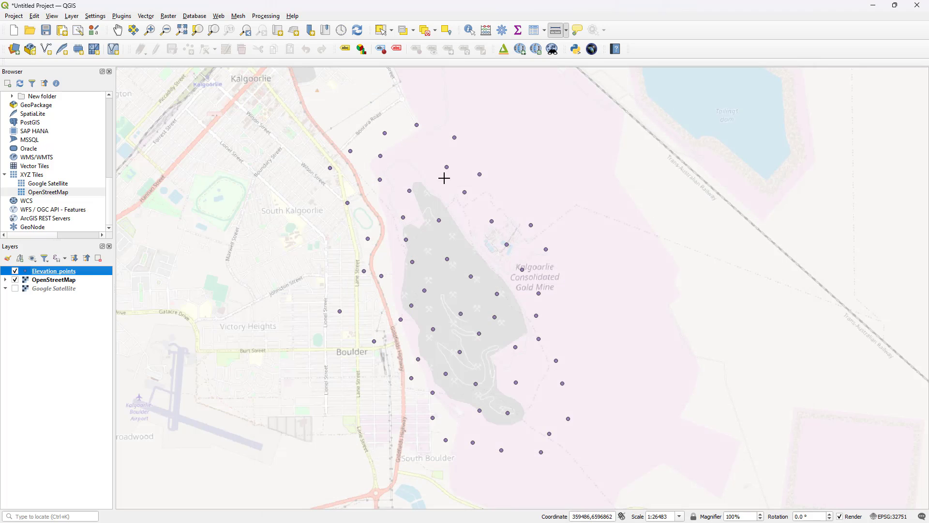
- Export the Elevation_points layer as an ESRI Shapefile named elev_points in the 8. 3D Mining Pit folder, adding it to the map
{"action": "right_click", "coordinate": [67, 271]}
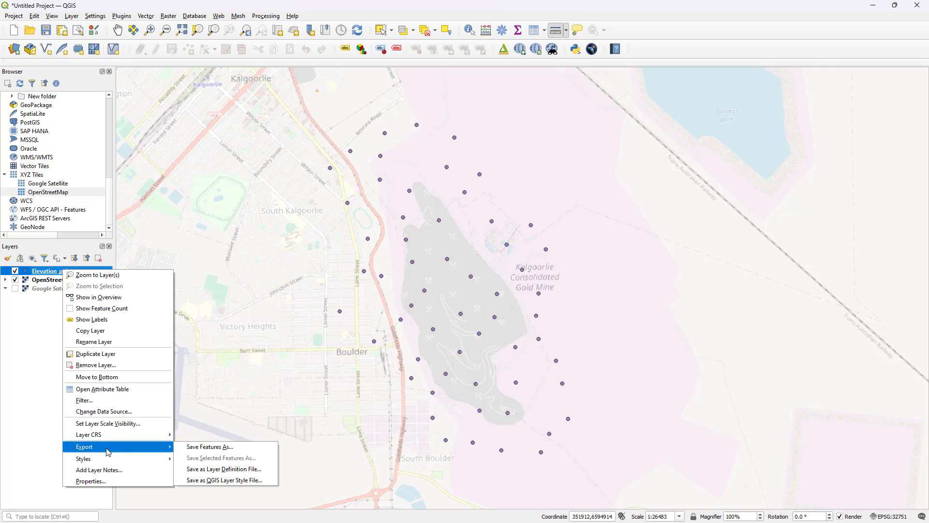
{"action": "mouse_move", "coordinate": [154, 449]}
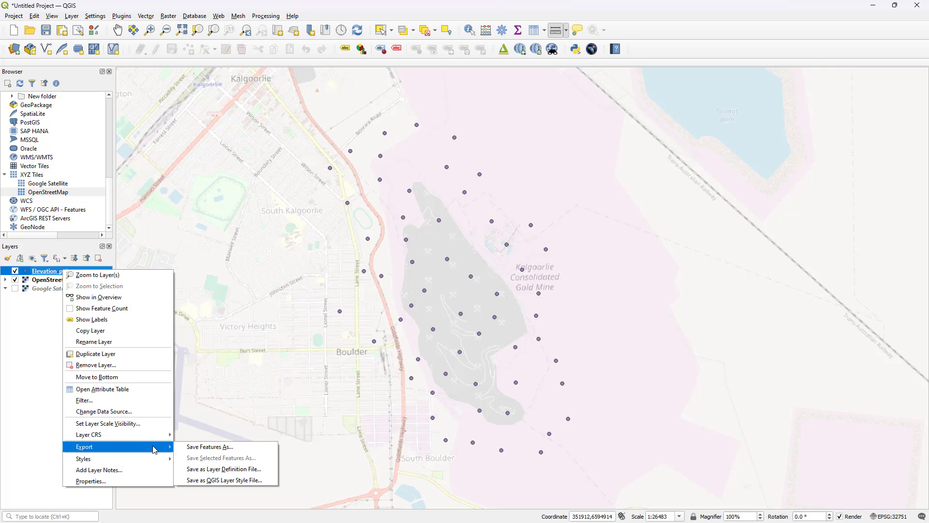
{"action": "left_click", "coordinate": [215, 448]}
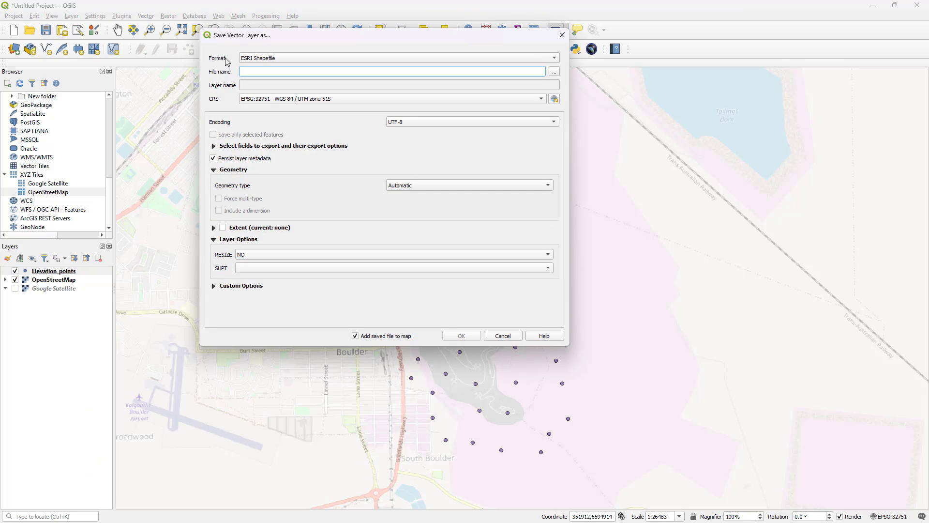
{"action": "left_click", "coordinate": [494, 59]}
{"action": "left_click", "coordinate": [280, 59]}
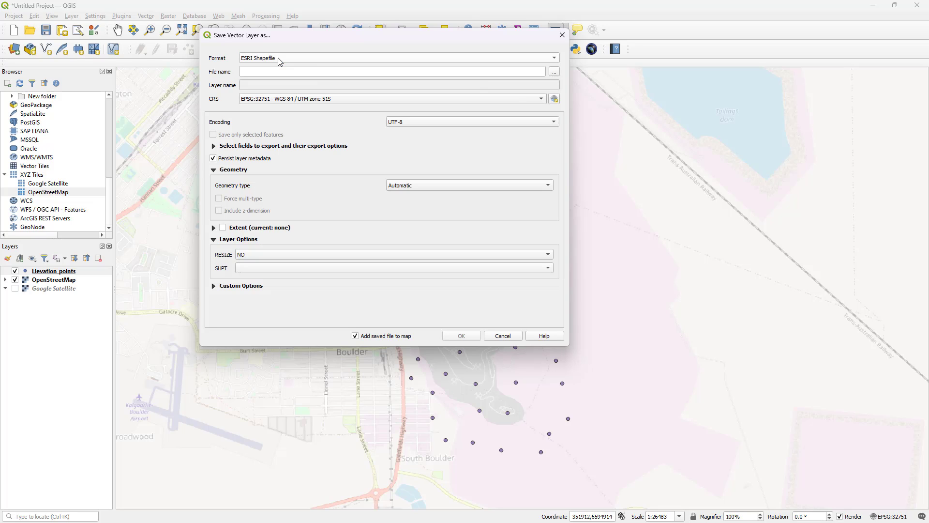
{"action": "left_click", "coordinate": [554, 71]}
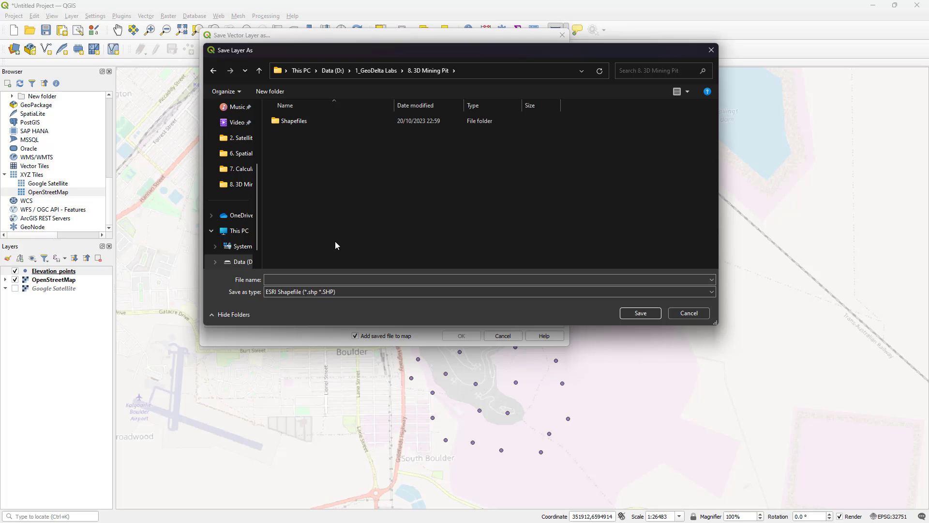
{"action": "left_click", "coordinate": [320, 279]}
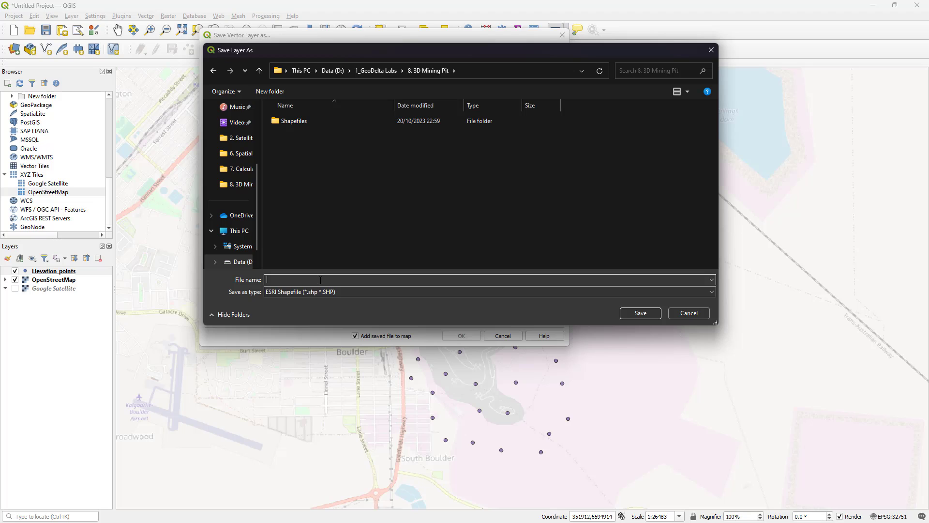
{"action": "type", "text": "elev_points"}
{"action": "left_click", "coordinate": [627, 314]}
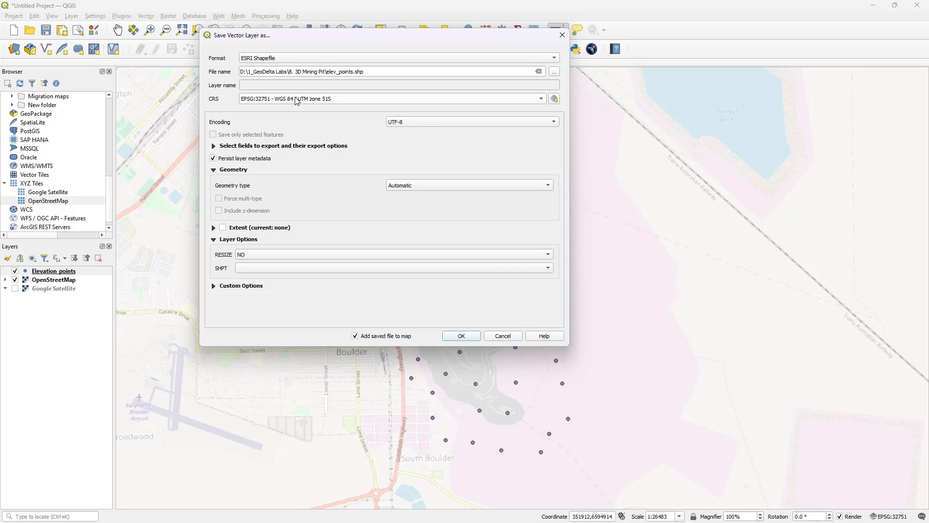
{"action": "mouse_move", "coordinate": [252, 100]}
{"action": "left_click", "coordinate": [461, 336]}
- Remove the original Elevation_points CSV layer from the project, keeping the elev_points shapefile layer
{"action": "left_click", "coordinate": [51, 280]}
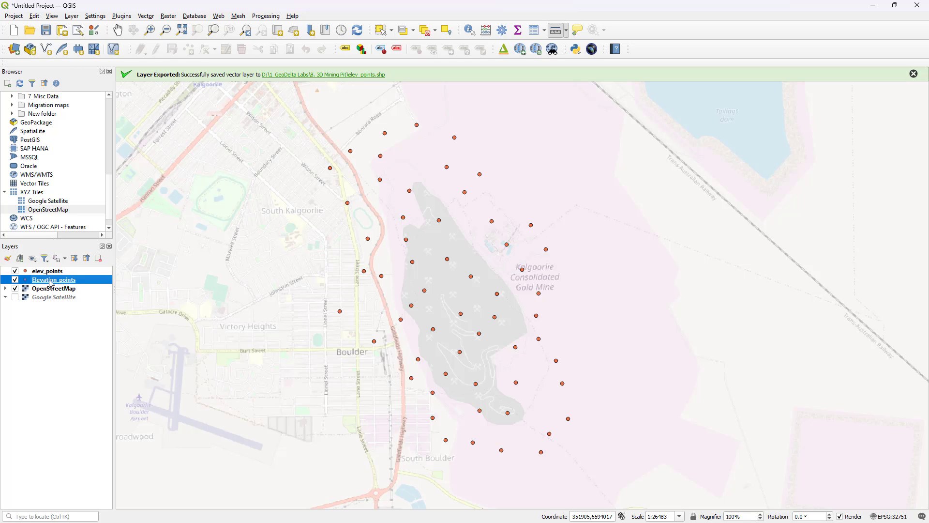
{"action": "right_click", "coordinate": [51, 282]}
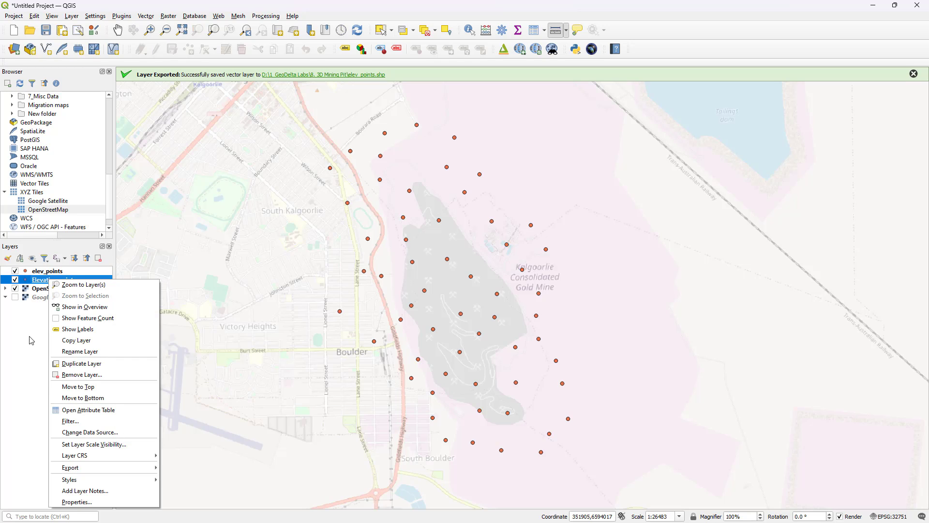
{"action": "left_click", "coordinate": [30, 340]}
{"action": "right_click", "coordinate": [61, 281]}
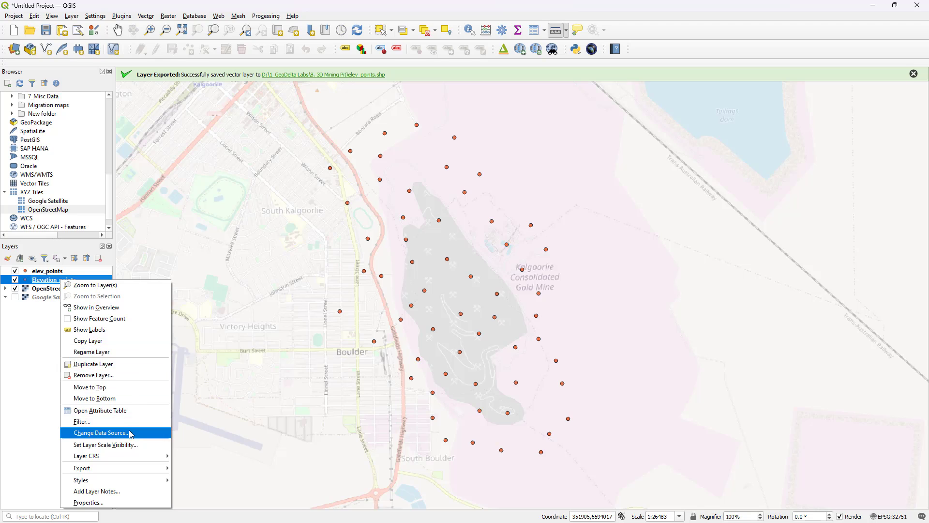
{"action": "left_click", "coordinate": [130, 379]}
{"action": "key", "text": "Return"}
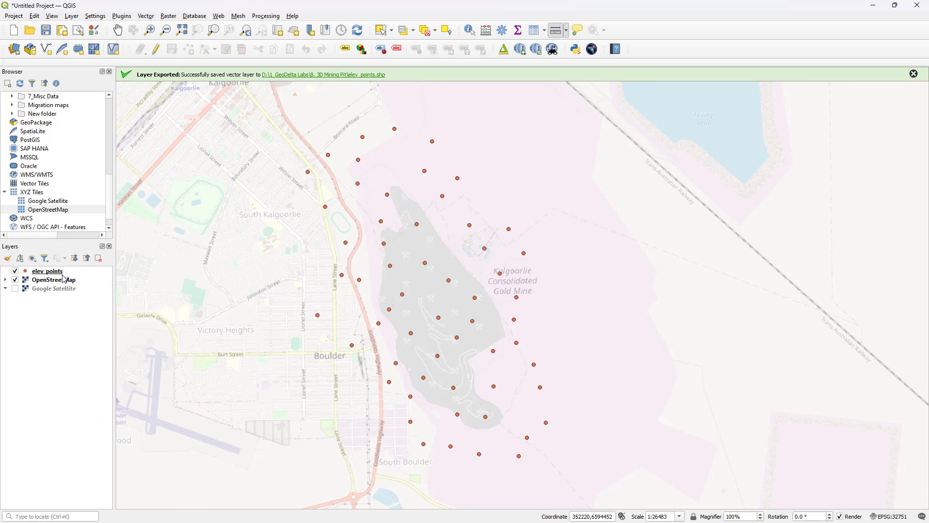
- Inspect the elev_points attribute table with its Elevation, X_Coord and Y_Coord columns widened, then close it and dismiss the export message
{"action": "left_click", "coordinate": [62, 274]}
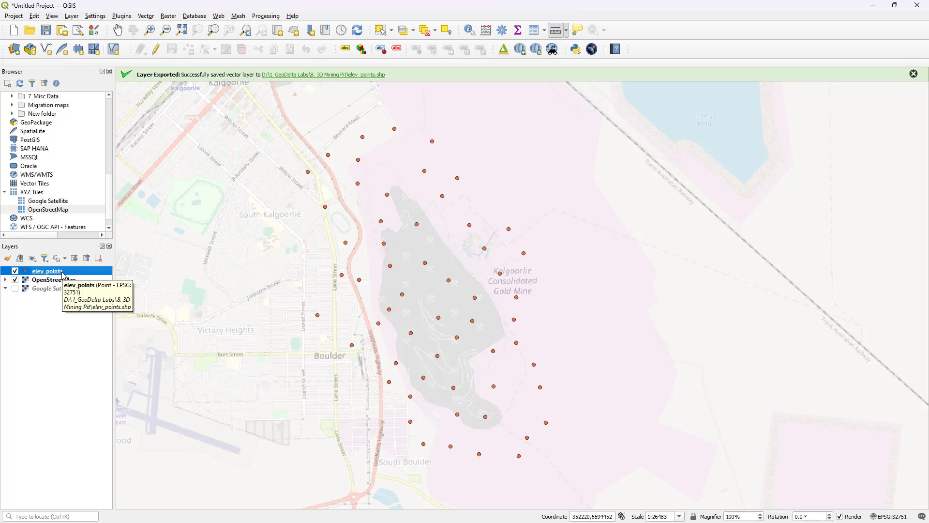
{"action": "right_click", "coordinate": [63, 273]}
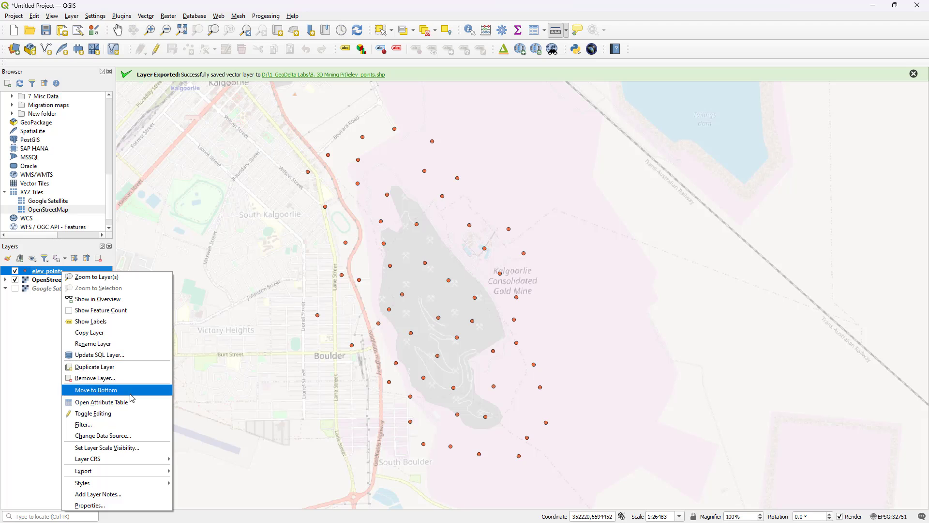
{"action": "left_click", "coordinate": [120, 404]}
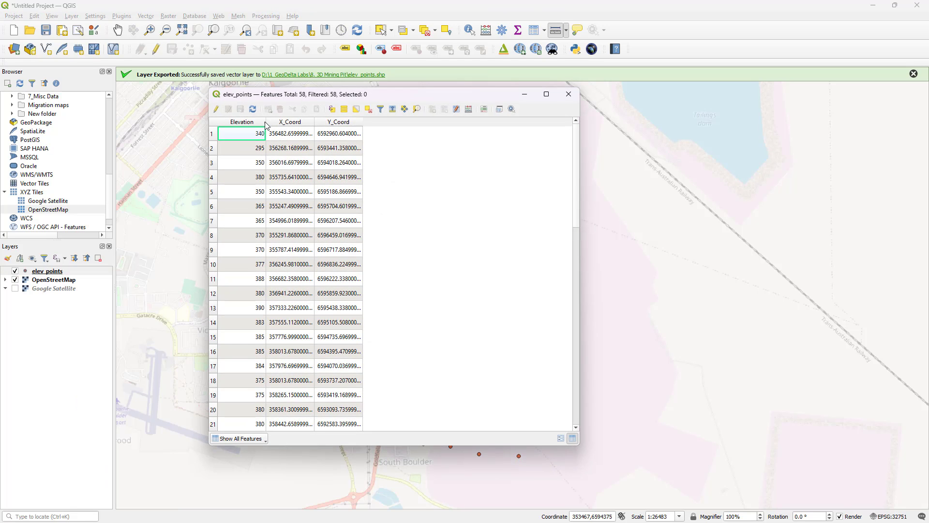
{"action": "left_click_drag", "start_coordinate": [267, 120], "coordinate": [293, 120]}
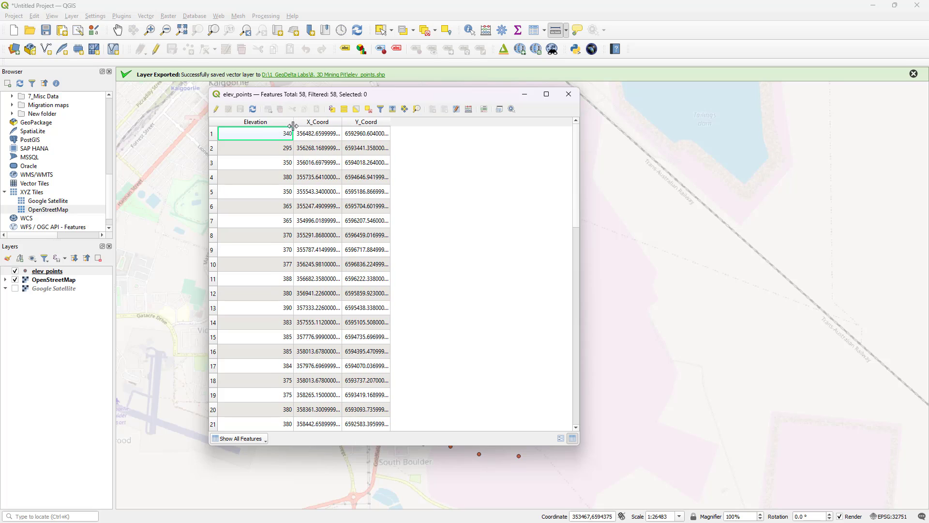
{"action": "double_click", "coordinate": [342, 121]}
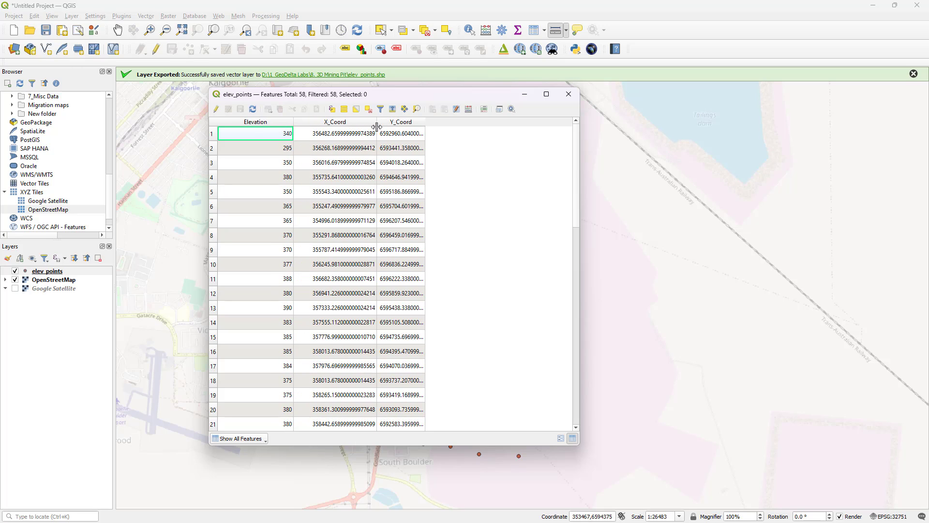
{"action": "double_click", "coordinate": [425, 124]}
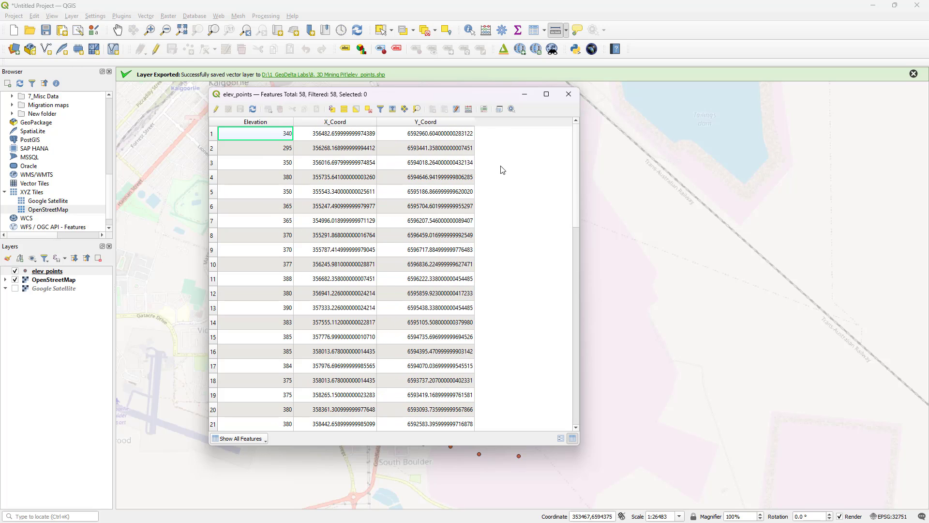
{"action": "left_click", "coordinate": [913, 73]}
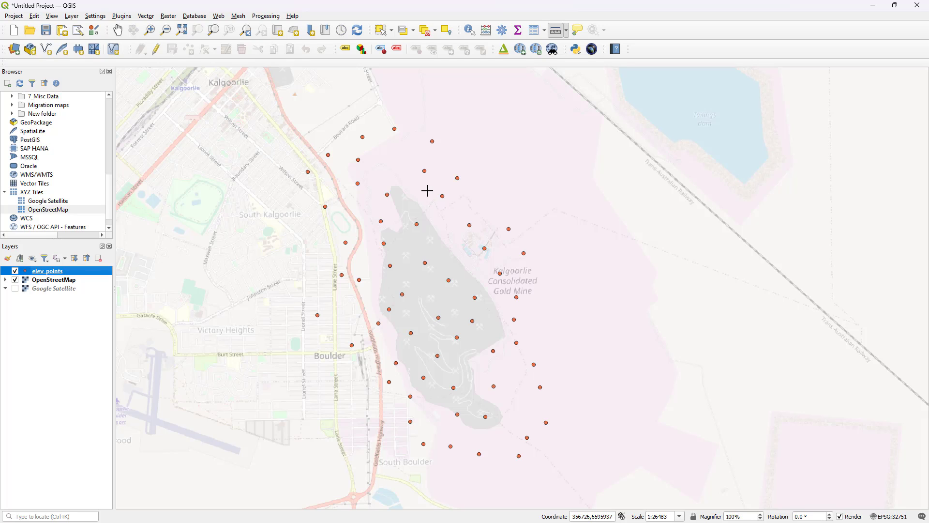
- Label the elev_points layer with single labels from the Elevation field at a text size of 8 points
{"action": "right_click", "coordinate": [43, 272]}
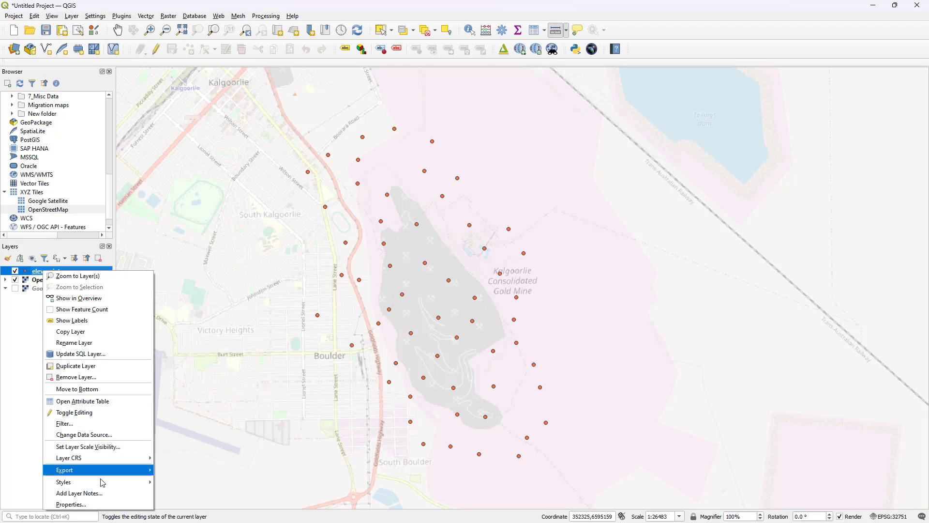
{"action": "left_click", "coordinate": [99, 505]}
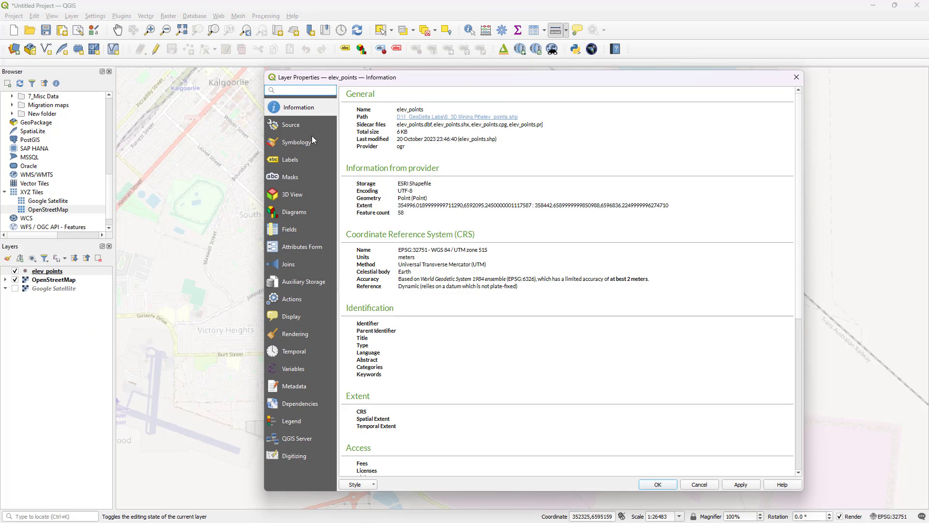
{"action": "left_click", "coordinate": [291, 159]}
{"action": "left_click", "coordinate": [377, 92]}
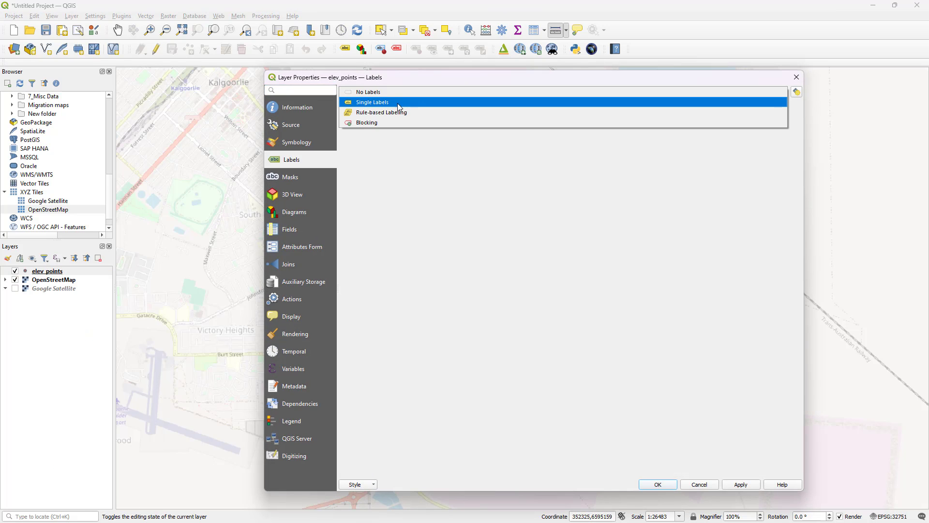
{"action": "left_click", "coordinate": [392, 103]}
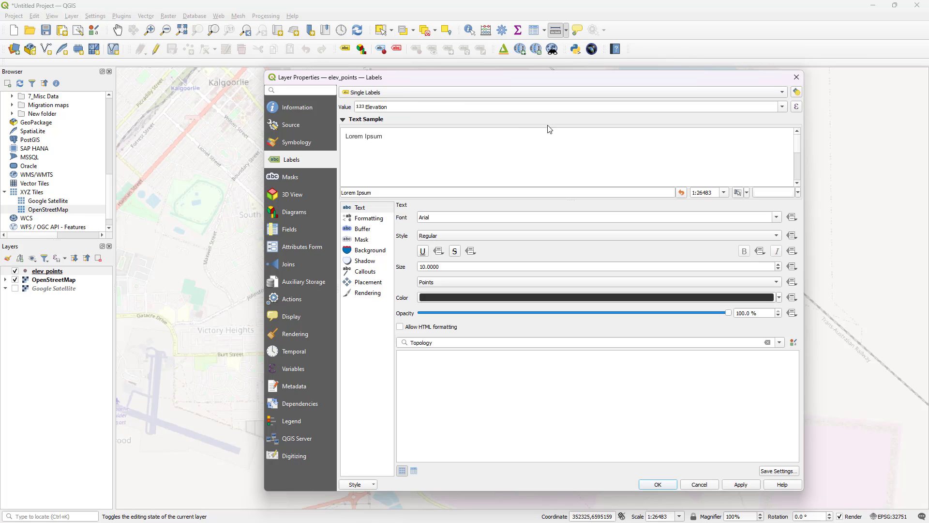
{"action": "left_click", "coordinate": [778, 269]}
{"action": "left_click", "coordinate": [778, 269]}
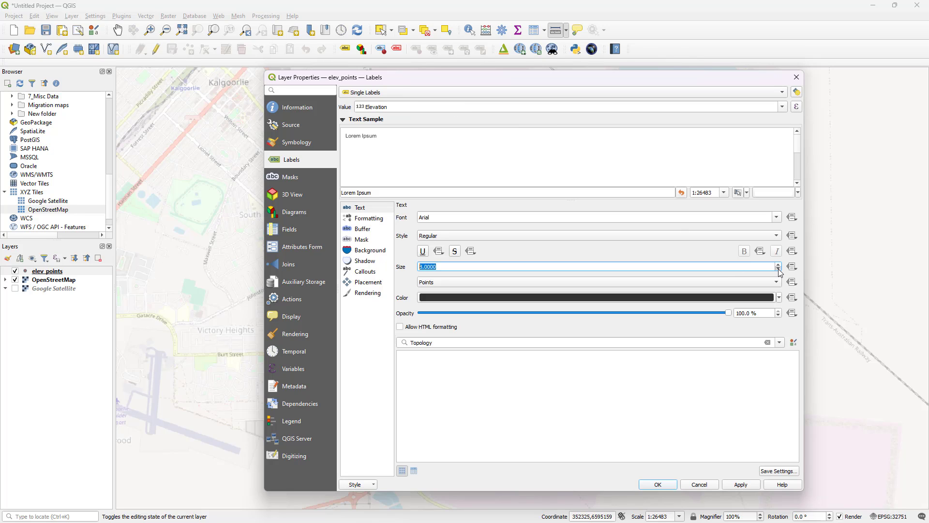
{"action": "left_click", "coordinate": [740, 485]}
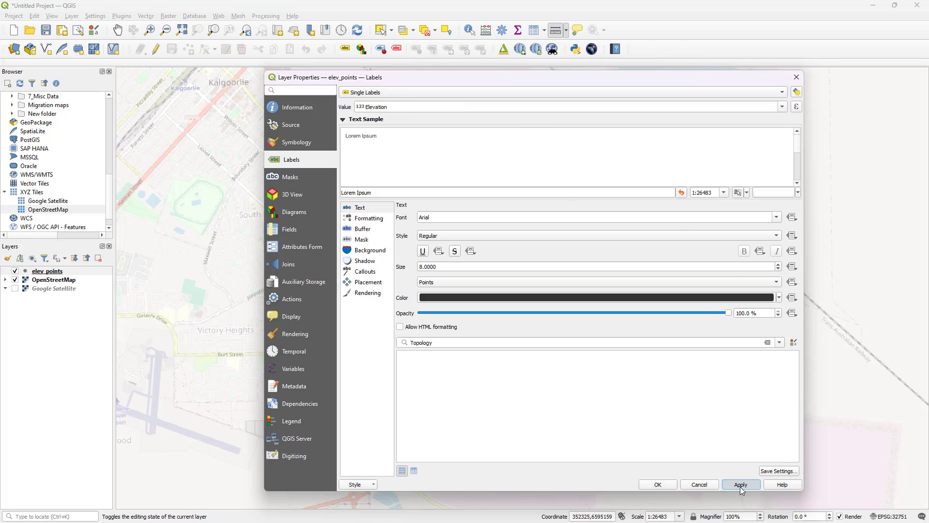
{"action": "left_click", "coordinate": [656, 484]}
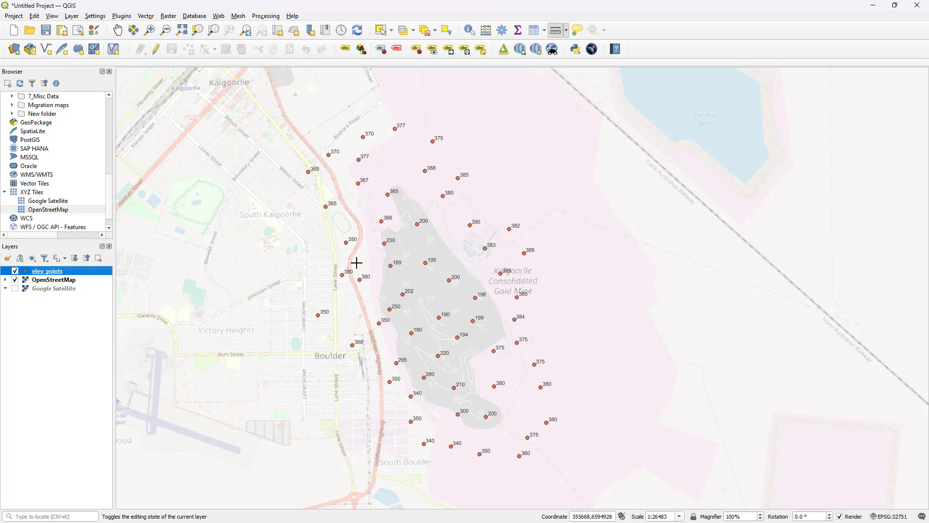
- Examine the elevation labels of the points inside and around the mining pit
{"action": "scroll", "coordinate": [413, 283], "scroll_direction": "up", "scroll_amount": 1}
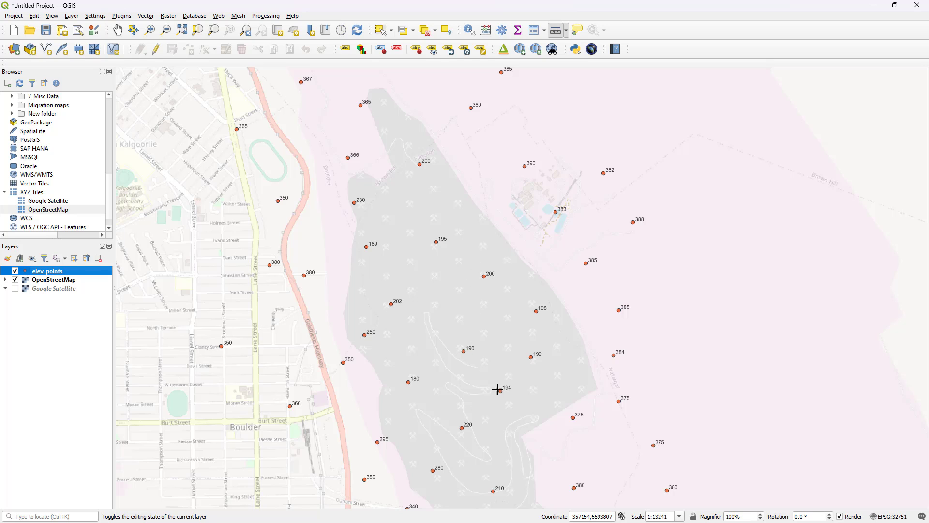
{"action": "scroll", "coordinate": [497, 388], "scroll_direction": "down", "scroll_amount": 2}
{"action": "scroll", "coordinate": [490, 351], "scroll_direction": "up", "scroll_amount": 2}
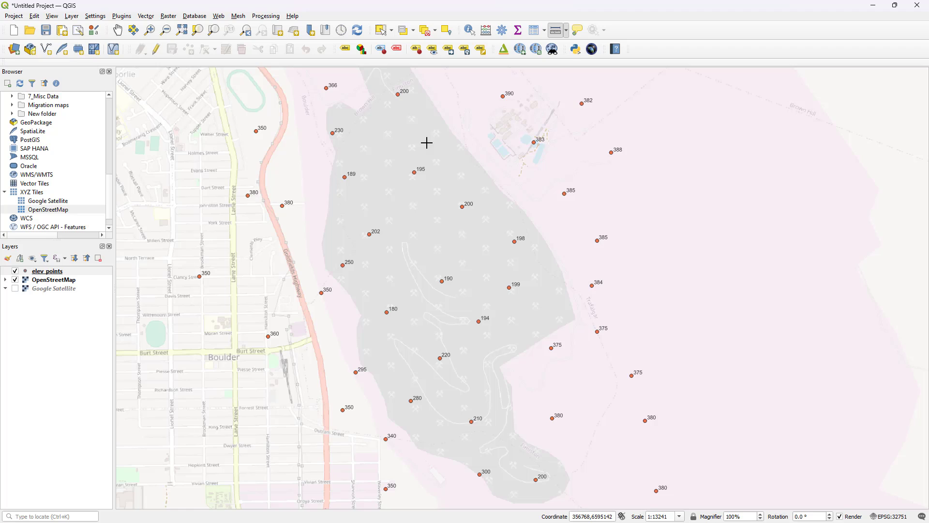
{"action": "scroll", "coordinate": [446, 156], "scroll_direction": "down", "scroll_amount": 1}
{"action": "left_click_drag", "start_coordinate": [448, 165], "coordinate": [470, 255]}
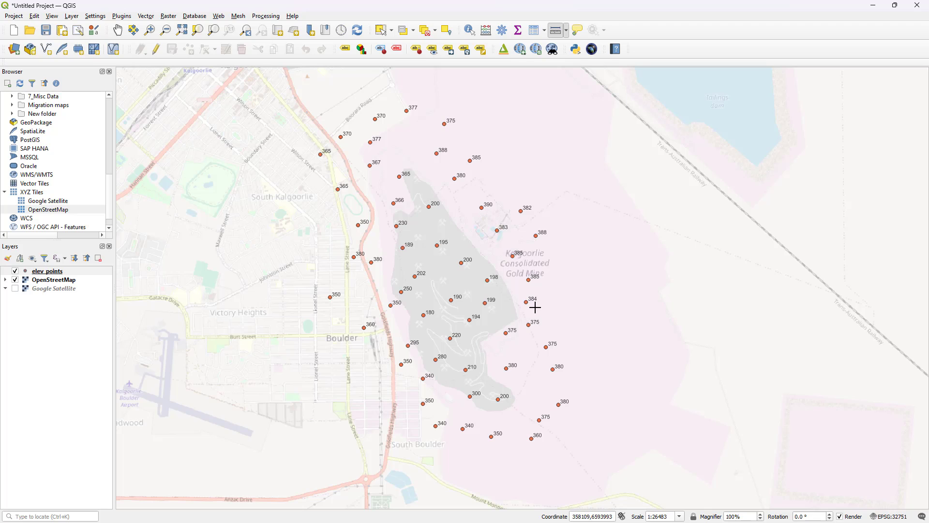
{"action": "left_click_drag", "start_coordinate": [538, 243], "coordinate": [526, 271]}
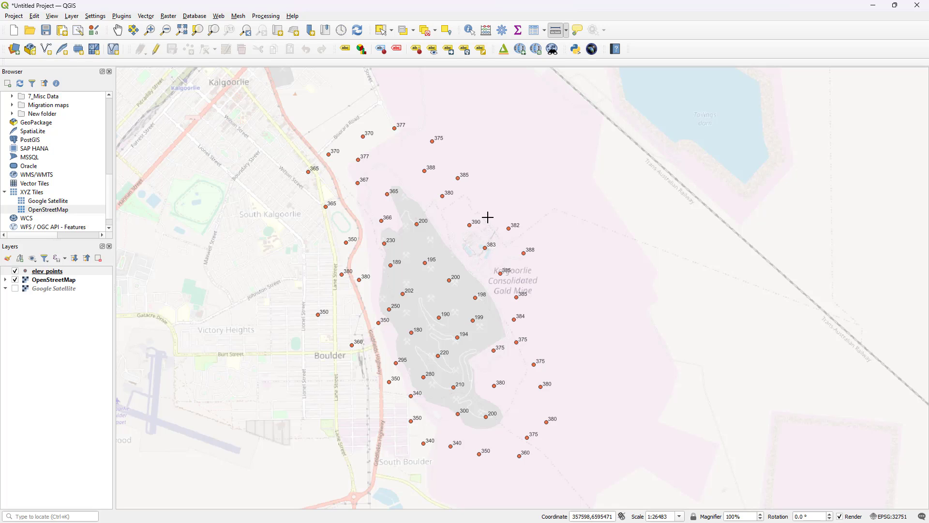
{"action": "left_click_drag", "start_coordinate": [487, 216], "coordinate": [487, 208]}
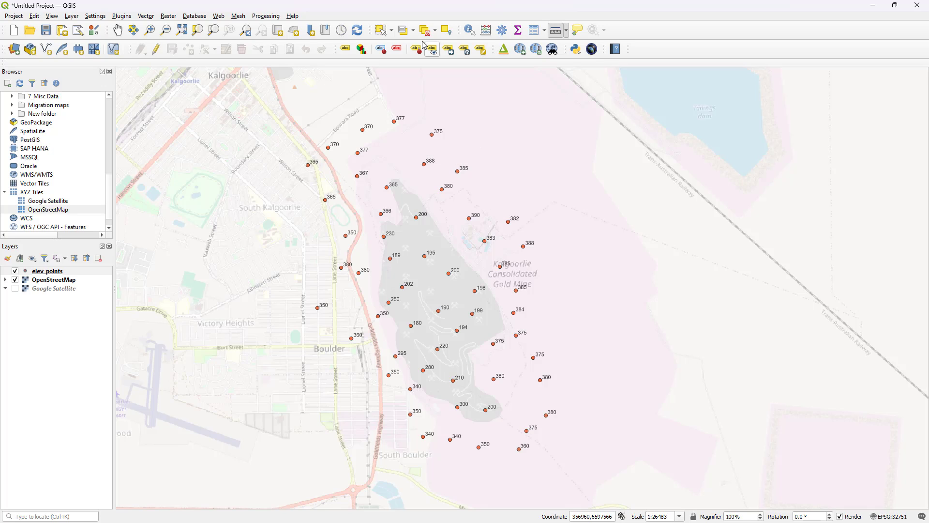
- Find the SAGA Thin Plate Spline algorithm by searching the processing tools for "thin plate" and open it
{"action": "left_click", "coordinate": [265, 17]}
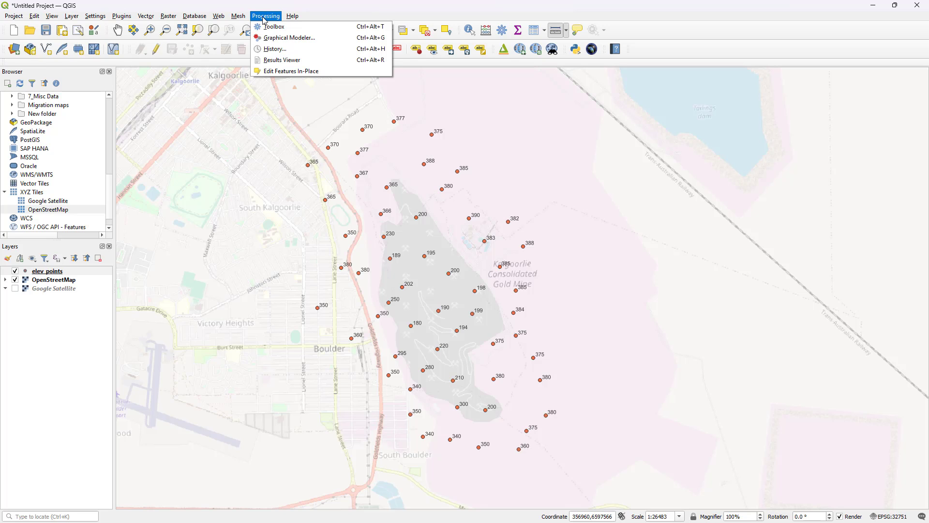
{"action": "left_click", "coordinate": [278, 27]}
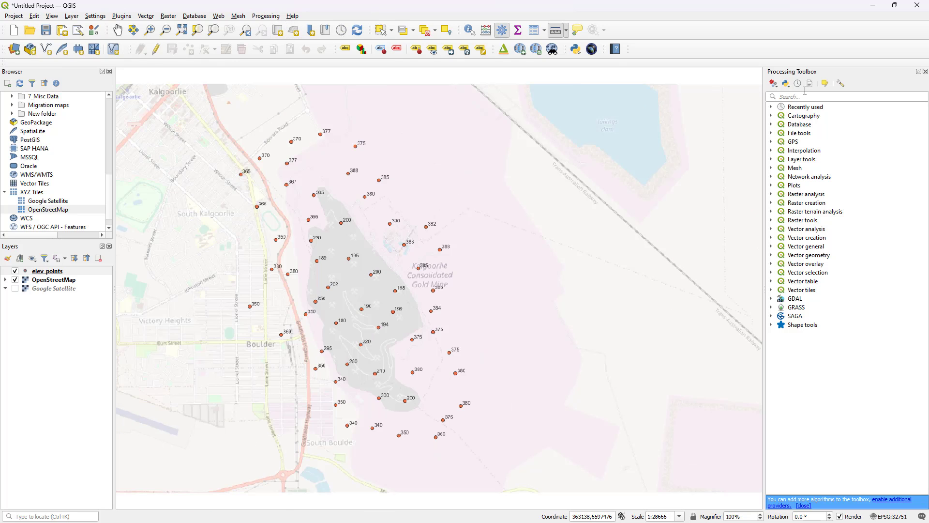
{"action": "left_click", "coordinate": [802, 96]}
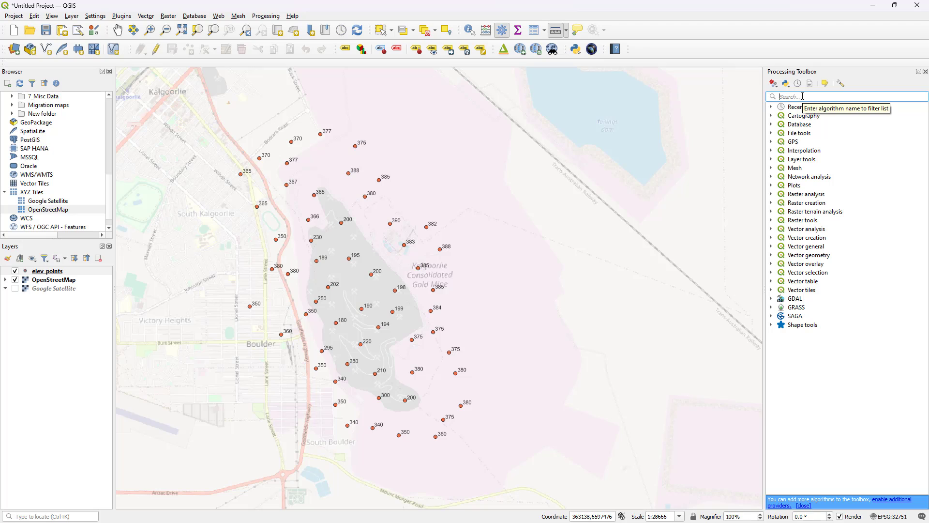
{"action": "type", "text": "thin plate"}
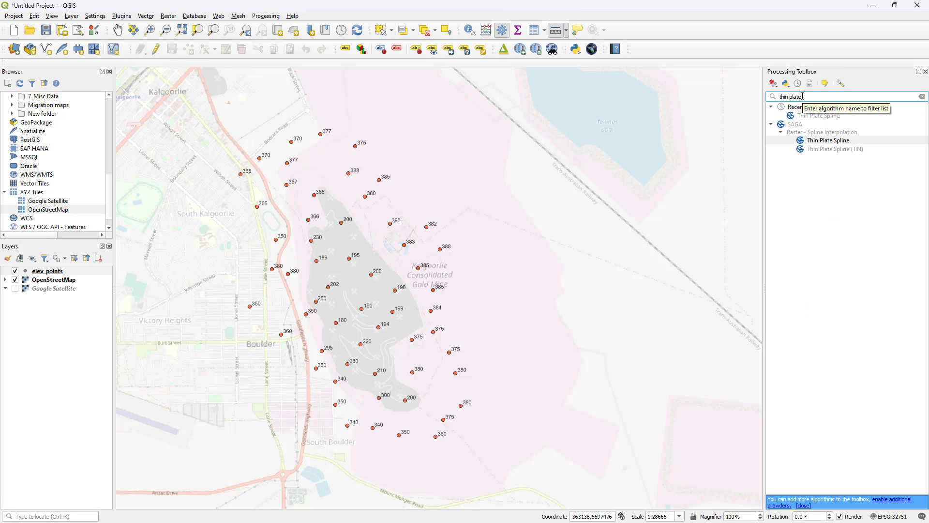
{"action": "left_click", "coordinate": [830, 142]}
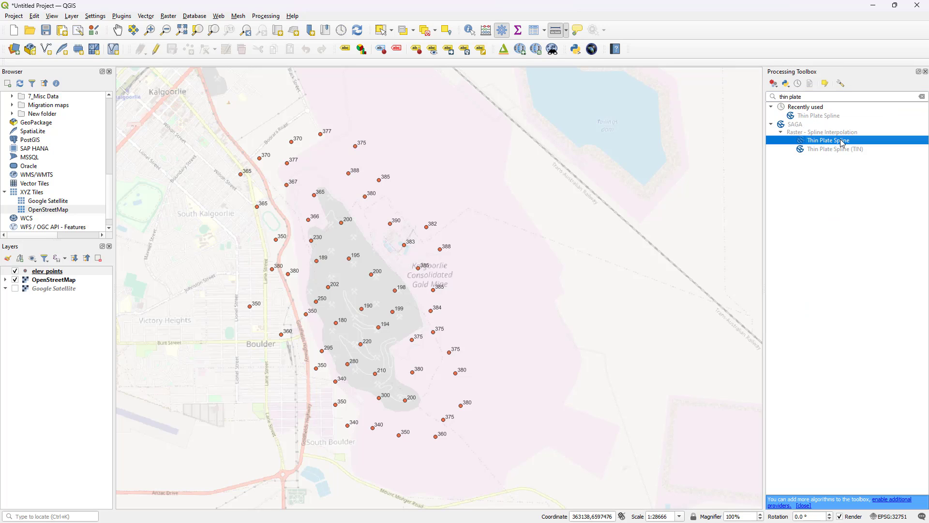
{"action": "double_click", "coordinate": [838, 141]}
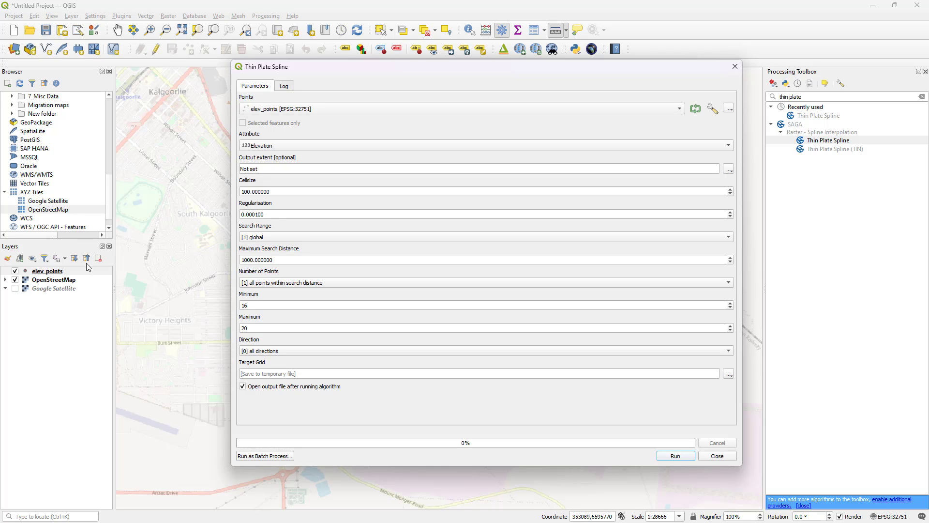
- Choose Elevation as the attribute to interpolate from the elev_points layer
{"action": "left_click_drag", "start_coordinate": [313, 71], "coordinate": [520, 81]}
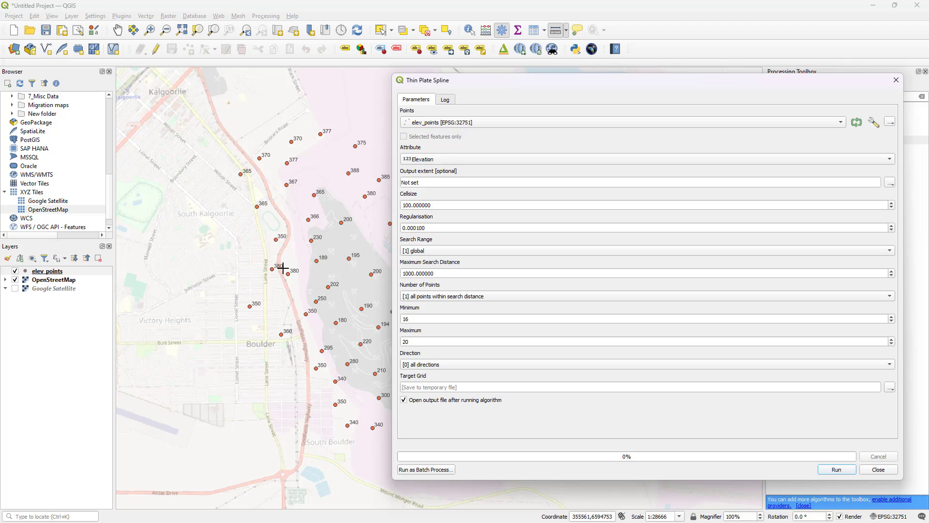
{"action": "left_click_drag", "start_coordinate": [503, 81], "coordinate": [426, 80]}
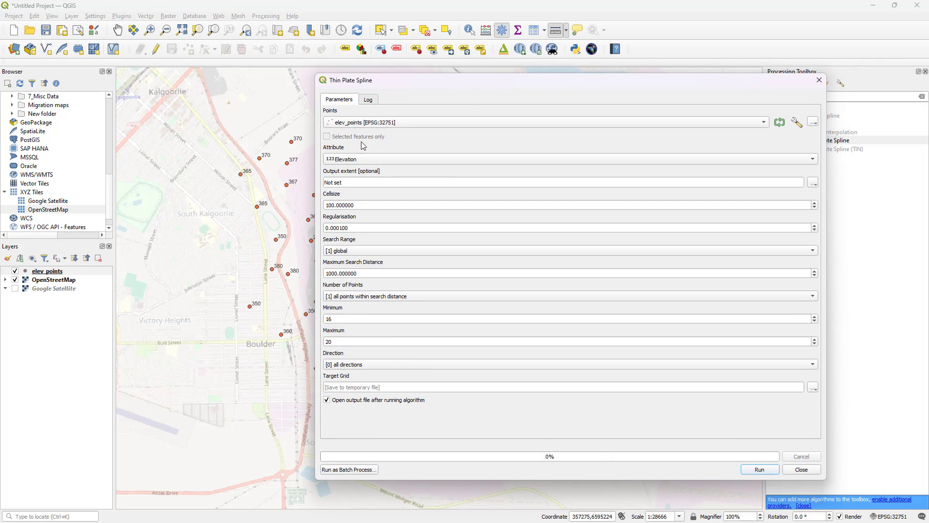
{"action": "left_click", "coordinate": [342, 159]}
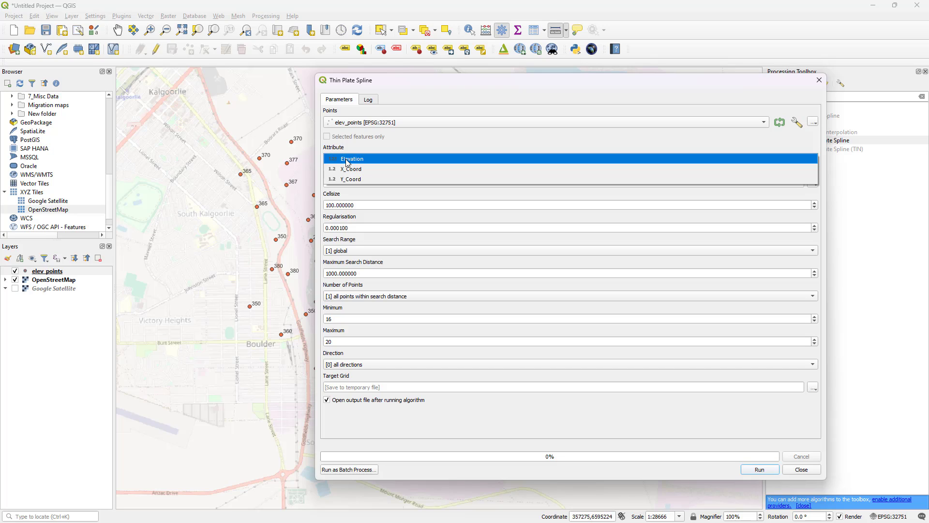
{"action": "left_click", "coordinate": [347, 164]}
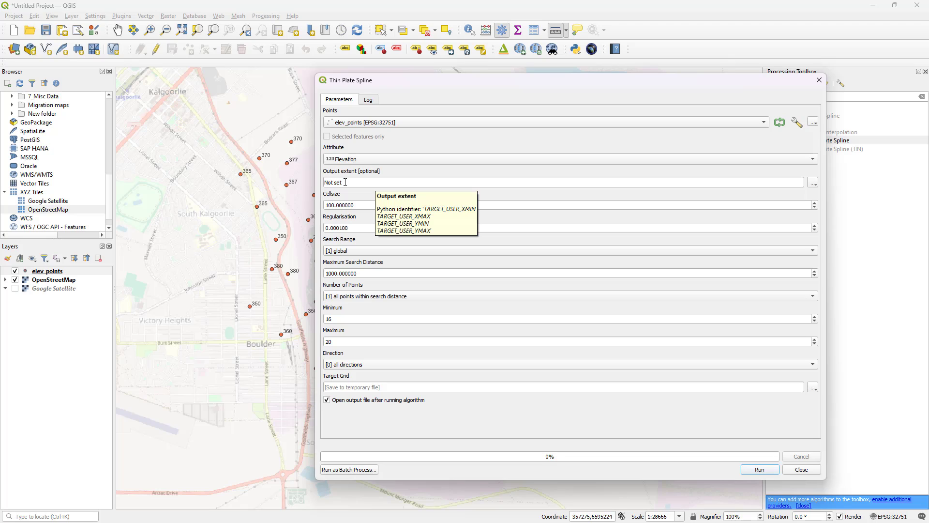
- Set the output extent by drawing a rectangle on the map that encloses all the elevation points around the pit
{"action": "left_click", "coordinate": [813, 183]}
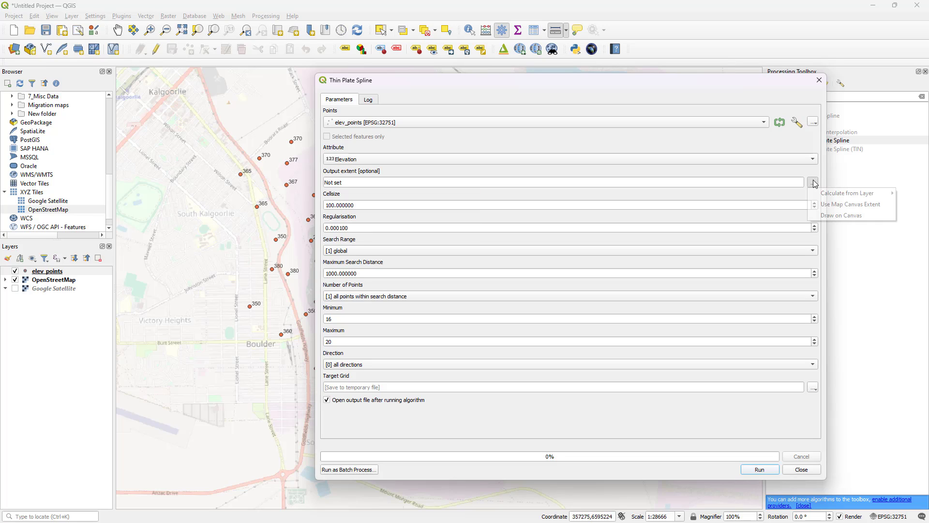
{"action": "left_click", "coordinate": [840, 217]}
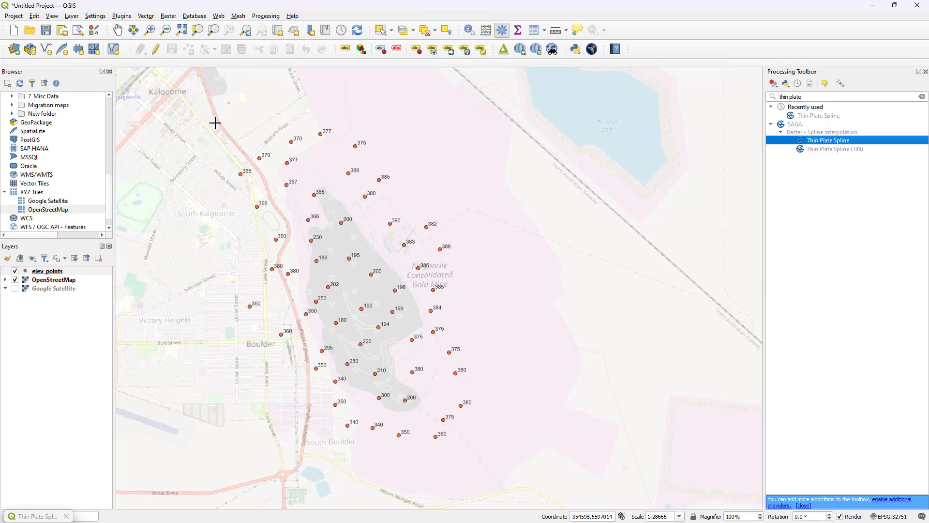
{"action": "left_click_drag", "start_coordinate": [215, 119], "coordinate": [493, 452]}
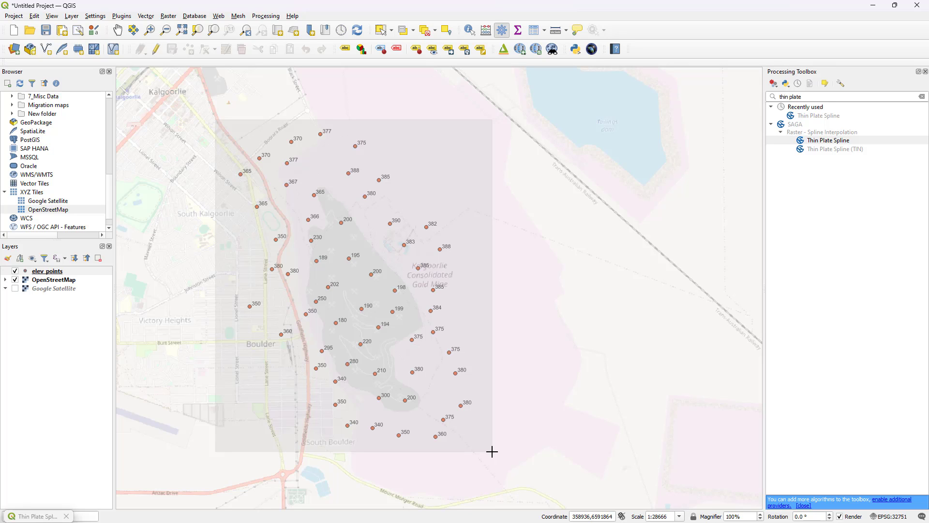
{"action": "left_click_drag", "start_coordinate": [492, 451], "coordinate": [494, 450]}
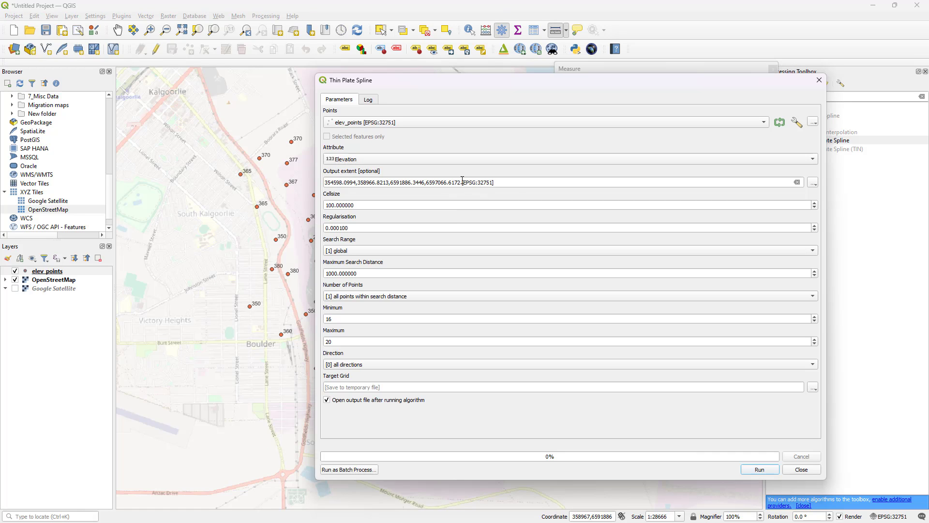
{"action": "left_click_drag", "start_coordinate": [460, 182], "coordinate": [326, 186]}
{"action": "left_click", "coordinate": [513, 182]}
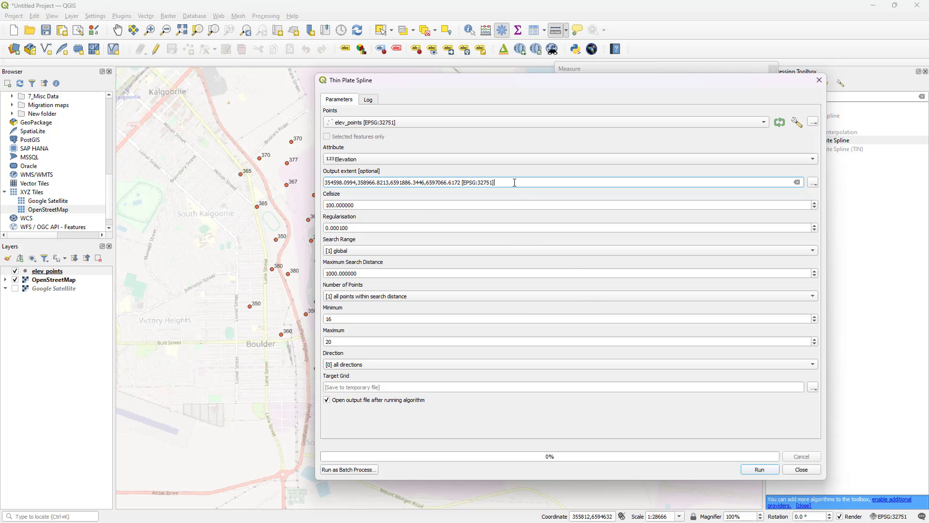
{"action": "left_click_drag", "start_coordinate": [497, 182], "coordinate": [462, 183]}
- Run the Thin Plate Spline interpolation with a cell size of 15 and close the Measure window
{"action": "left_click", "coordinate": [374, 205]}
{"action": "left_click_drag", "start_coordinate": [374, 205], "coordinate": [321, 205]}
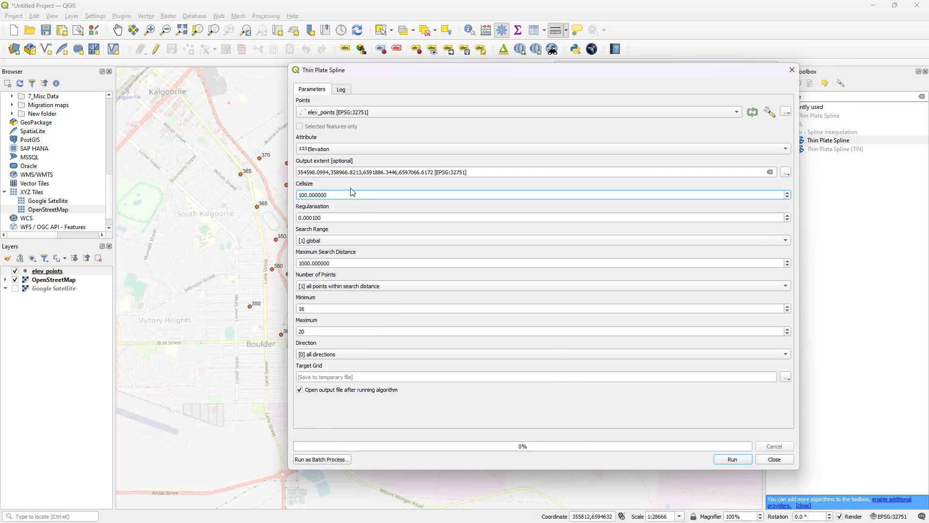
{"action": "left_click", "coordinate": [347, 195]}
{"action": "left_click_drag", "start_coordinate": [346, 195], "coordinate": [297, 196]}
{"action": "type", "text": "15"}
{"action": "left_click", "coordinate": [454, 428]}
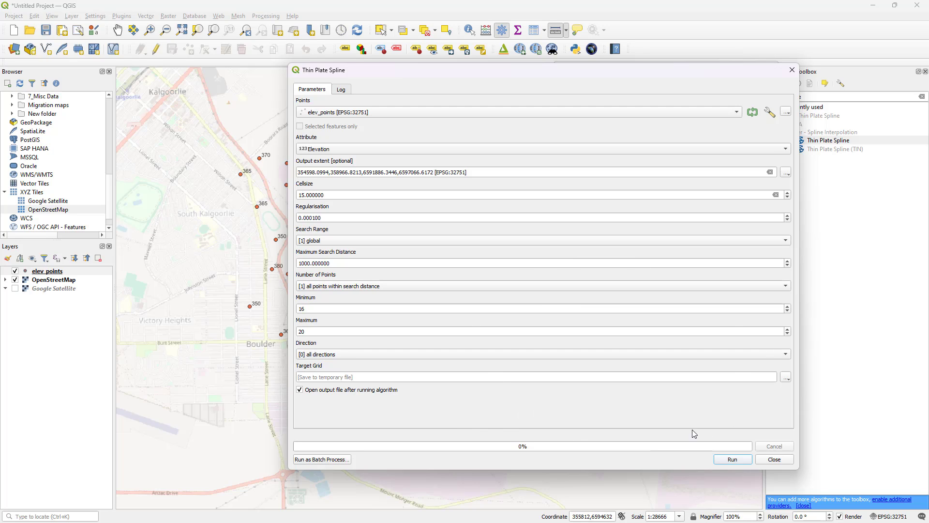
{"action": "left_click", "coordinate": [730, 458]}
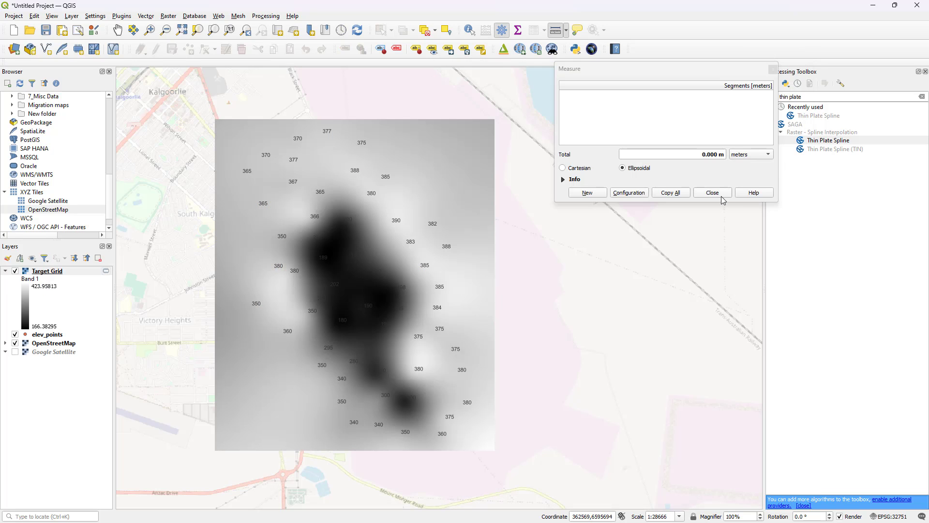
{"action": "left_click", "coordinate": [719, 193]}
- Examine the interpolated Target Grid raster up close and as a whole across the mining pit
{"action": "left_click_drag", "start_coordinate": [363, 286], "coordinate": [452, 287]}
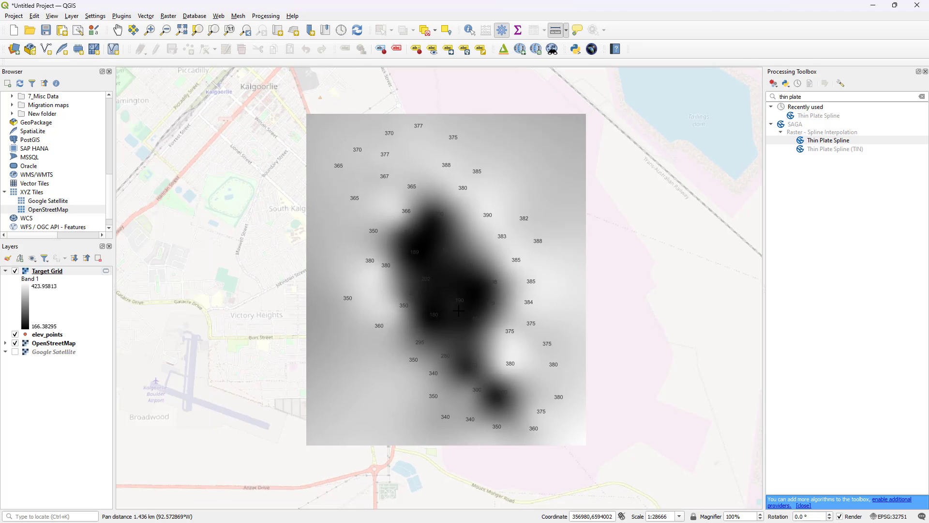
{"action": "scroll", "coordinate": [459, 313], "scroll_direction": "up", "scroll_amount": 1}
{"action": "scroll", "coordinate": [459, 317], "scroll_direction": "up", "scroll_amount": 1}
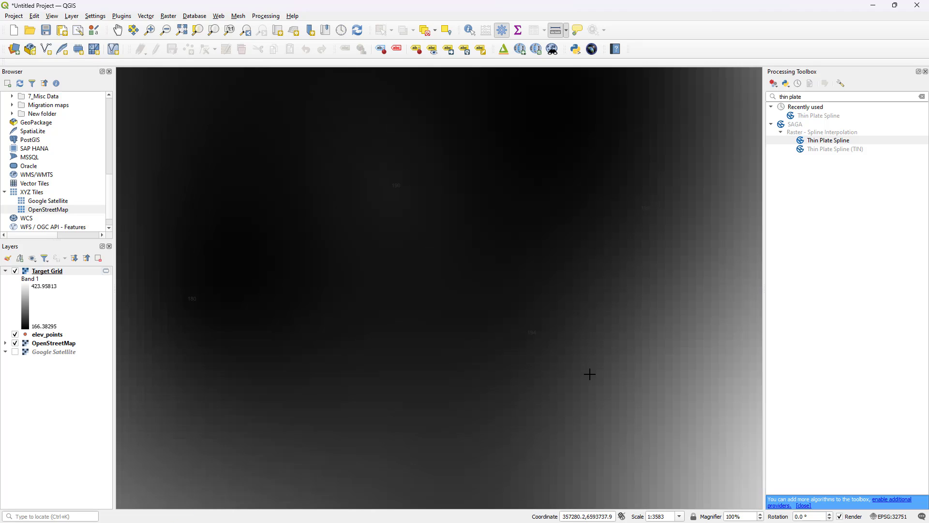
{"action": "scroll", "coordinate": [589, 376], "scroll_direction": "down", "scroll_amount": 1}
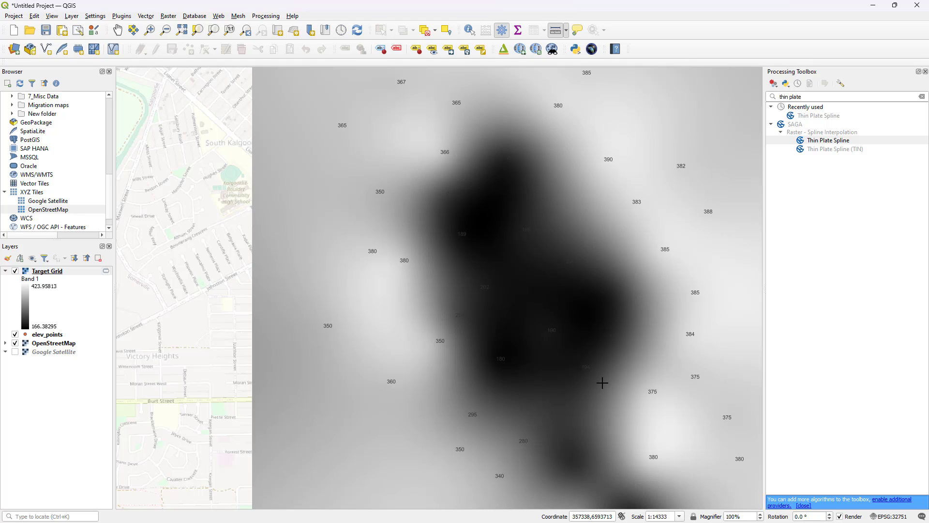
{"action": "scroll", "coordinate": [598, 382], "scroll_direction": "down", "scroll_amount": 1}
{"action": "left_click_drag", "start_coordinate": [595, 383], "coordinate": [513, 346]}
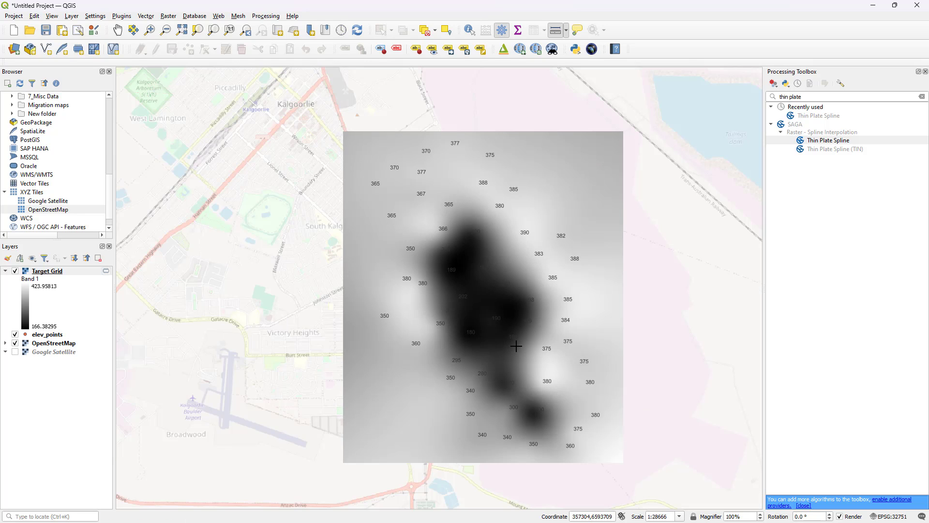
{"action": "scroll", "coordinate": [516, 345], "scroll_direction": "up", "scroll_amount": 1}
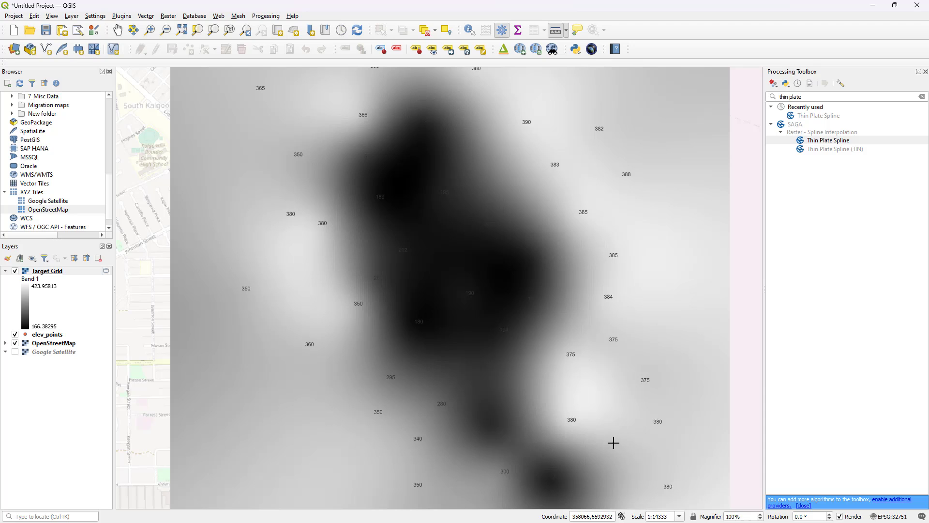
{"action": "scroll", "coordinate": [387, 328], "scroll_direction": "down", "scroll_amount": 1}
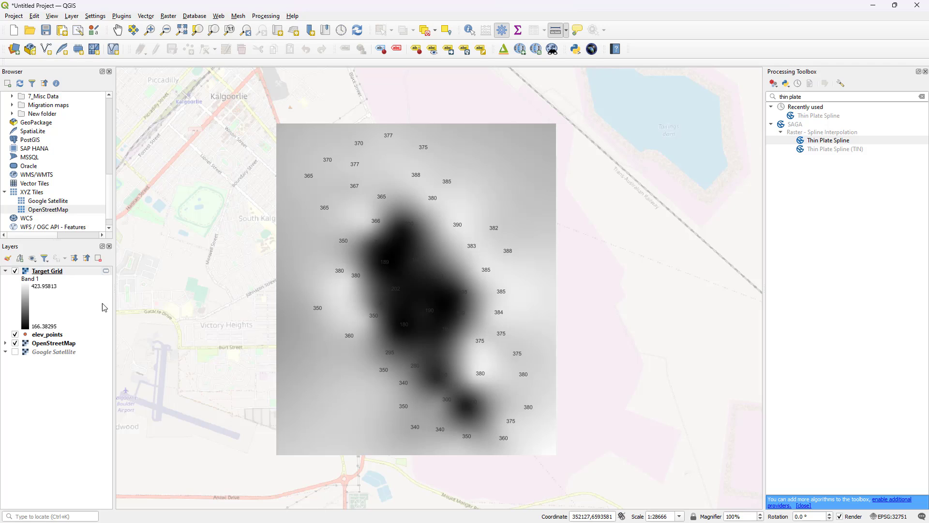
- Set the Target Grid symbology to Singleband pseudocolor with the Turbo color ramp
{"action": "double_click", "coordinate": [24, 310]}
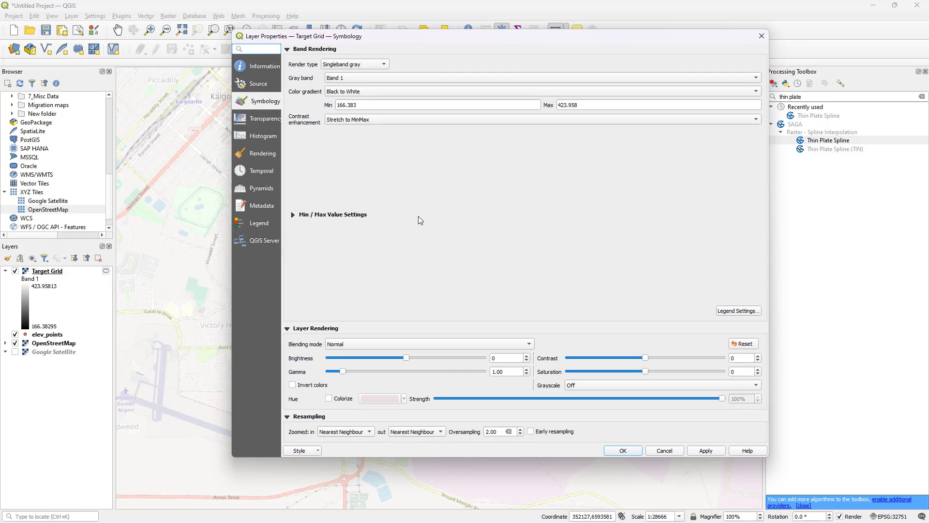
{"action": "left_click", "coordinate": [347, 68]}
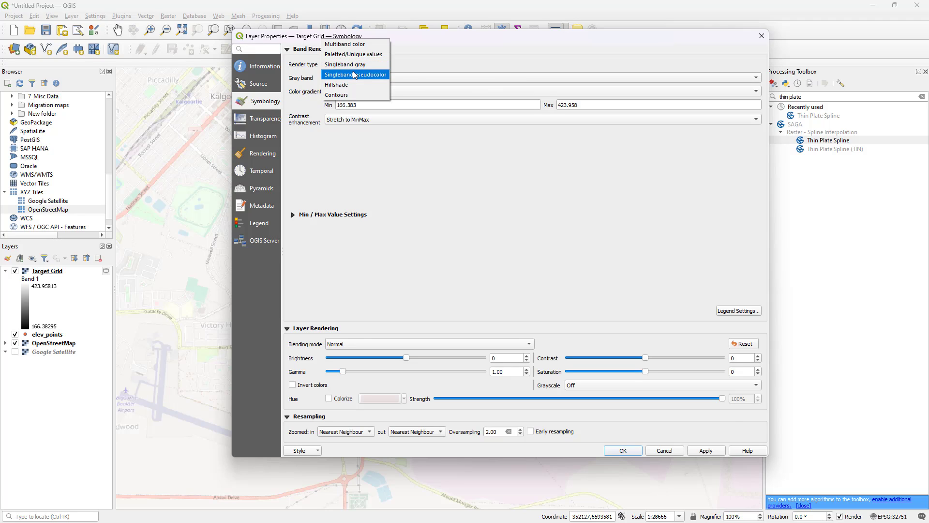
{"action": "left_click", "coordinate": [353, 75]}
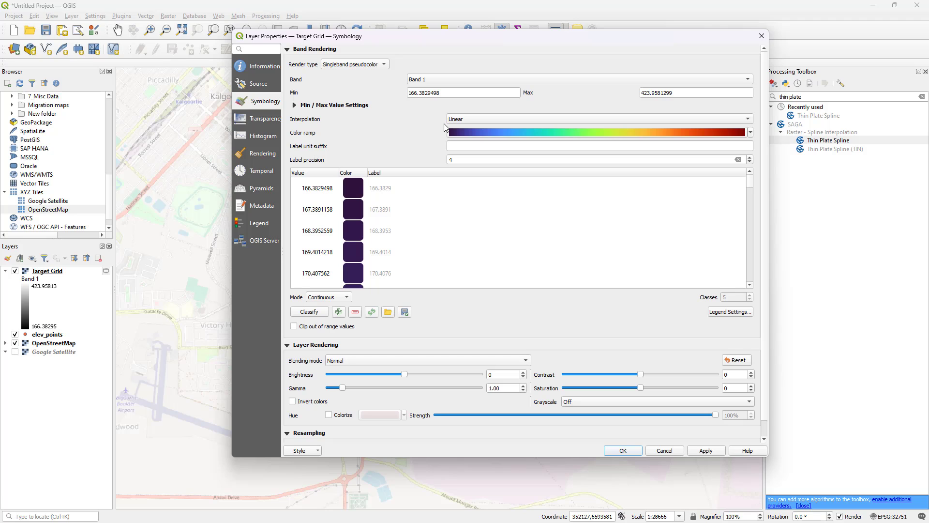
{"action": "left_click", "coordinate": [750, 133]}
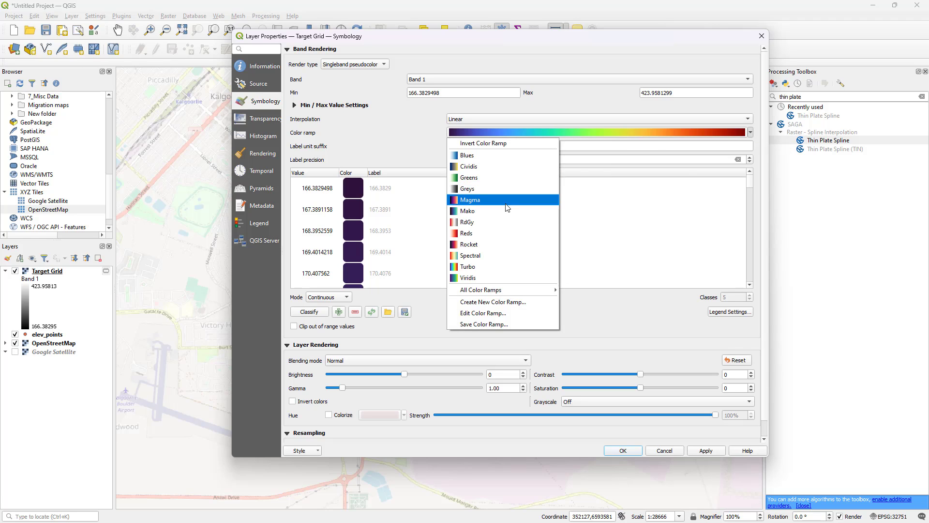
{"action": "mouse_move", "coordinate": [504, 293]}
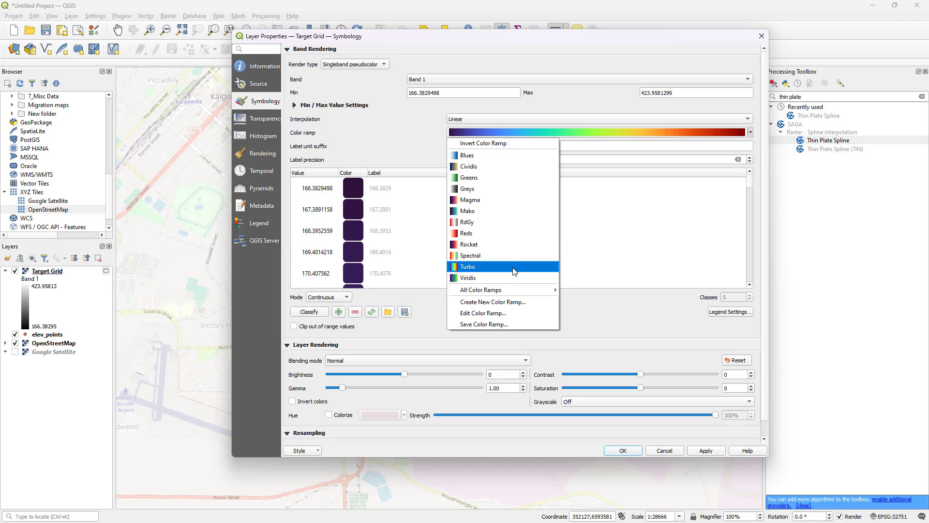
{"action": "left_click", "coordinate": [469, 272]}
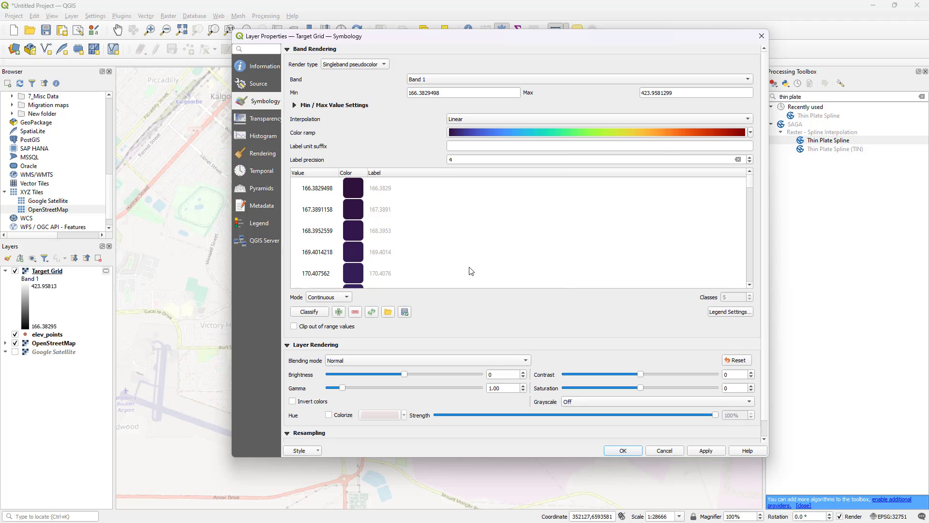
- Review the color classes from lowest to highest elevation and apply the symbology to the Target Grid
{"action": "scroll", "coordinate": [672, 220], "scroll_direction": "down", "scroll_amount": 1}
{"action": "scroll", "coordinate": [672, 219], "scroll_direction": "up", "scroll_amount": 1}
{"action": "scroll", "coordinate": [368, 226], "scroll_direction": "down", "scroll_amount": 20}
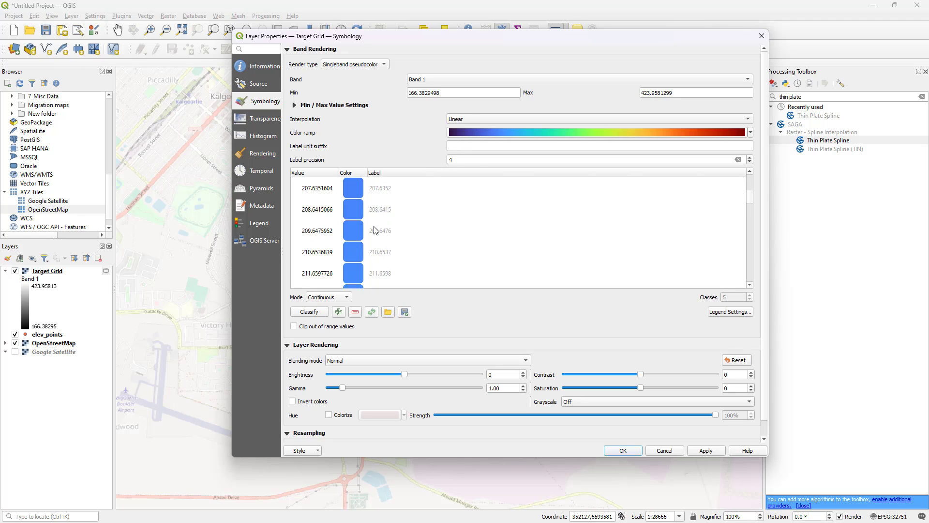
{"action": "scroll", "coordinate": [385, 250], "scroll_direction": "down", "scroll_amount": 20}
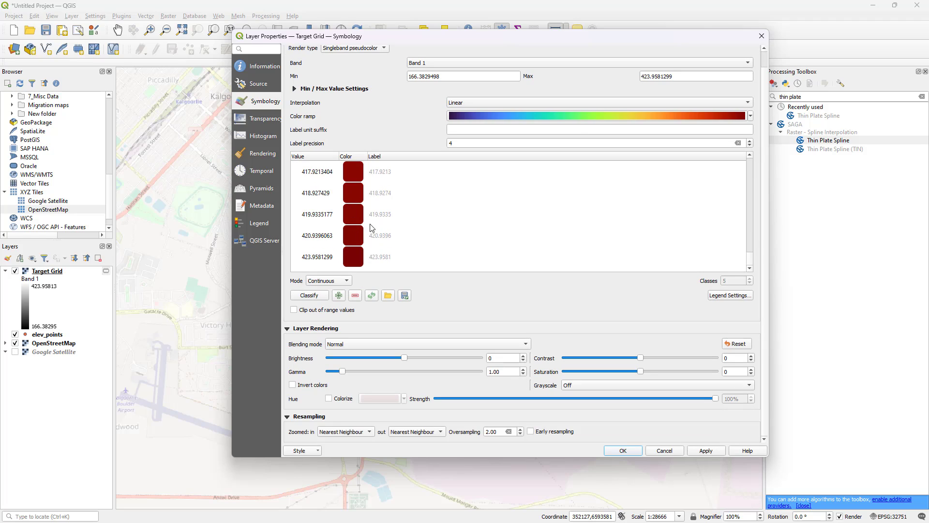
{"action": "left_click", "coordinate": [711, 453]}
{"action": "left_click", "coordinate": [623, 450]}
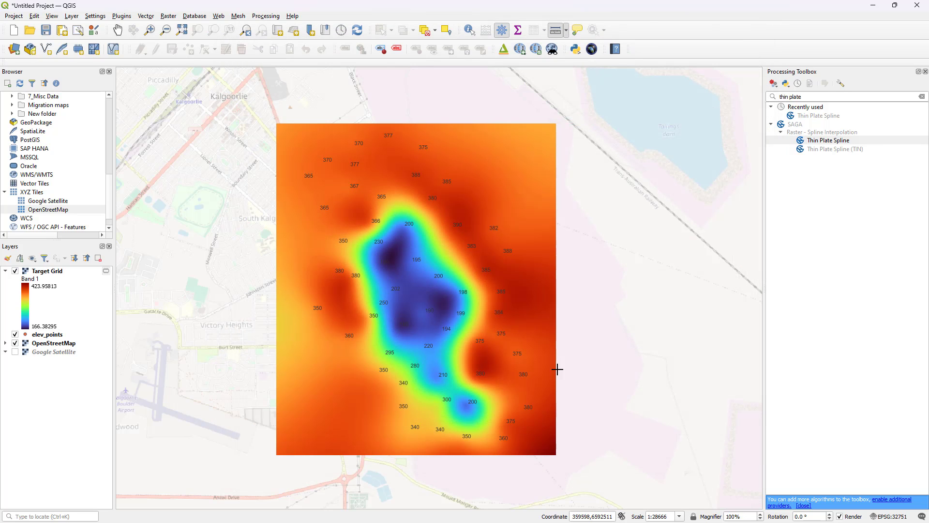
- Hide the elev_points layer to view the colored pit surface without elevation labels
{"action": "left_click_drag", "start_coordinate": [472, 331], "coordinate": [502, 305]}
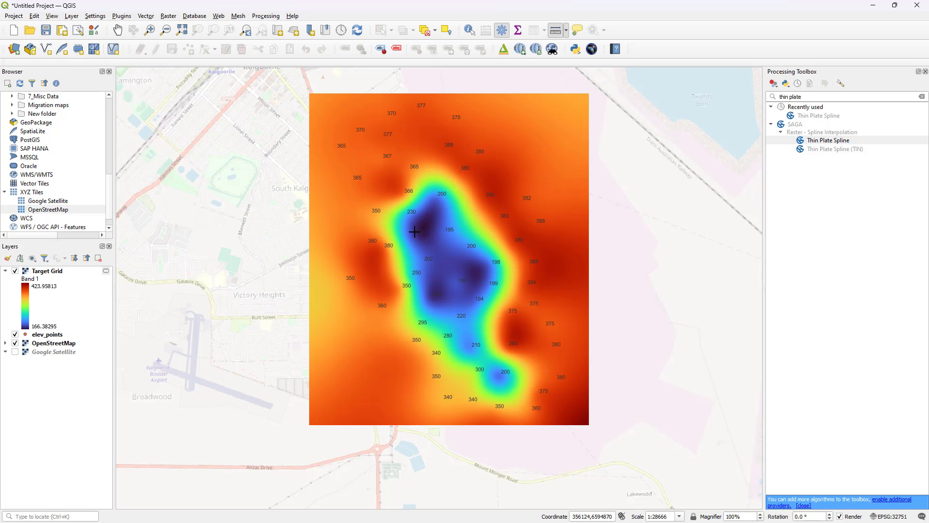
{"action": "left_click", "coordinate": [15, 334]}
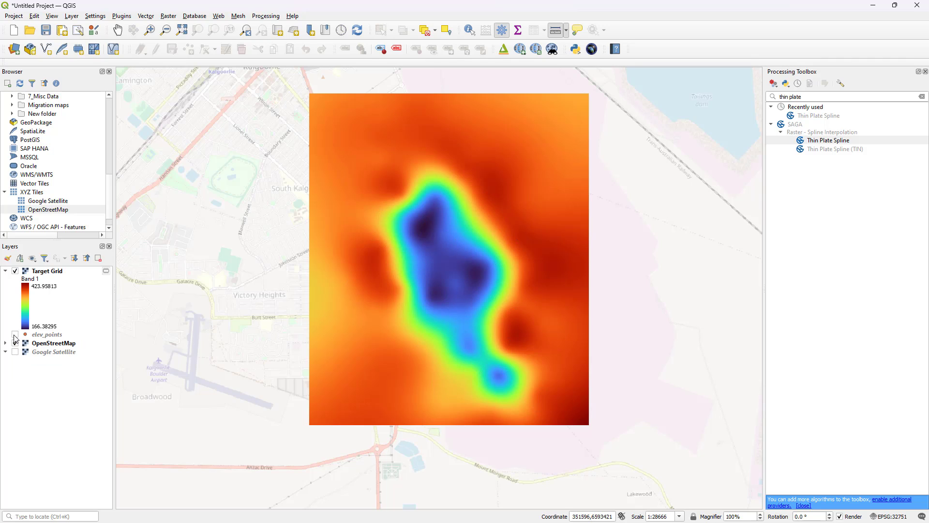
{"action": "left_click_drag", "start_coordinate": [409, 281], "coordinate": [422, 289]}
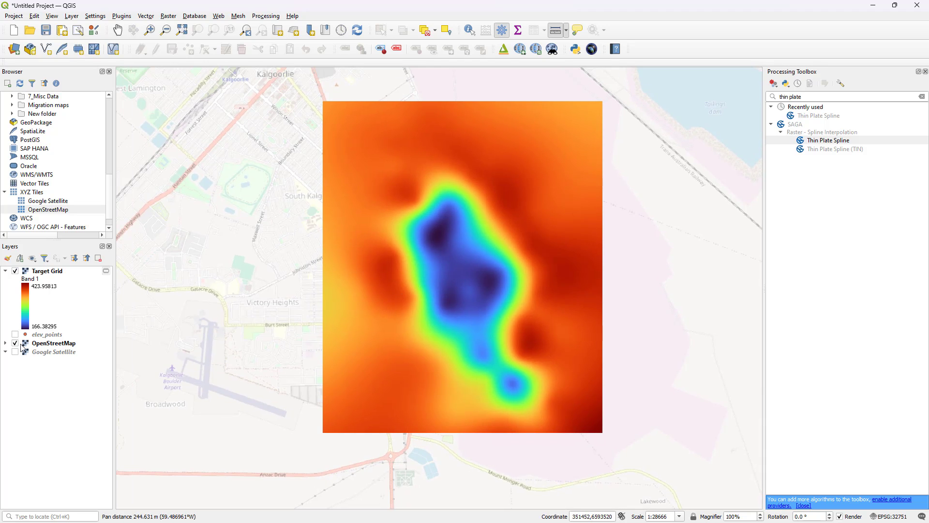
{"action": "scroll", "coordinate": [454, 310], "scroll_direction": "up", "scroll_amount": 1}
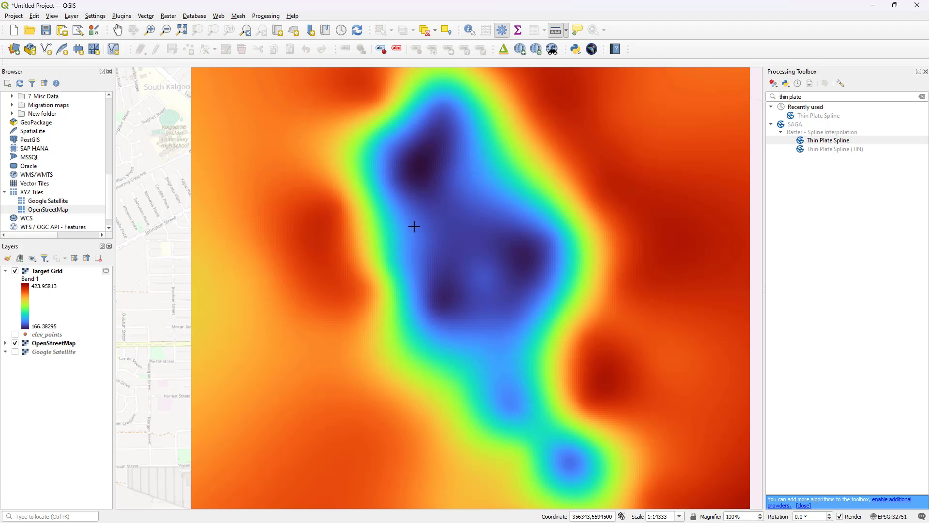
- Identify the Target Grid raster value at the dark low spot in the southwest of the pit
{"action": "left_click", "coordinate": [469, 30]}
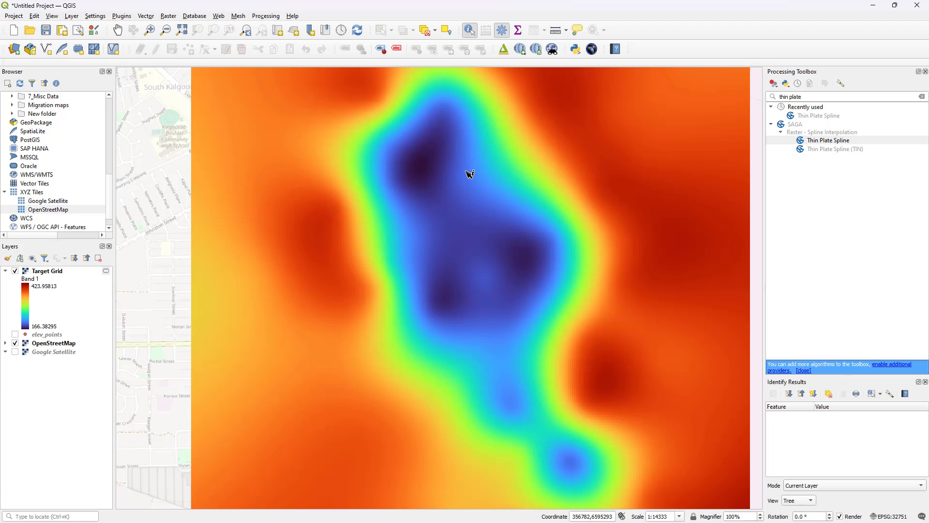
{"action": "right_click", "coordinate": [438, 284]}
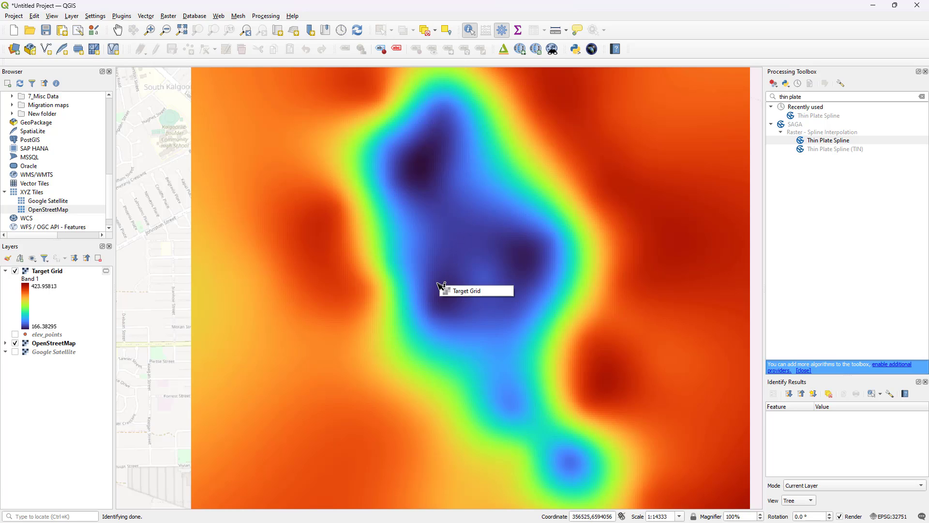
{"action": "key", "text": "Escape"}
{"action": "left_click", "coordinate": [47, 274]}
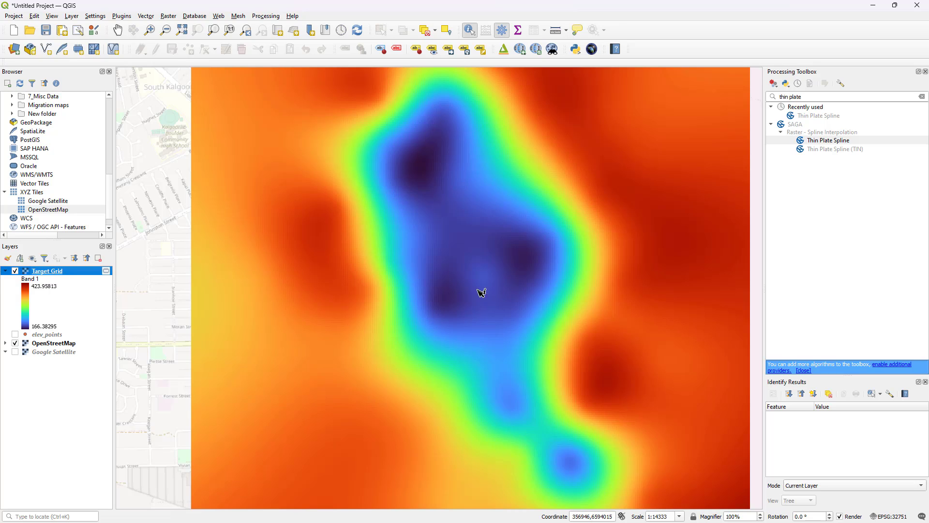
{"action": "left_click", "coordinate": [432, 301]}
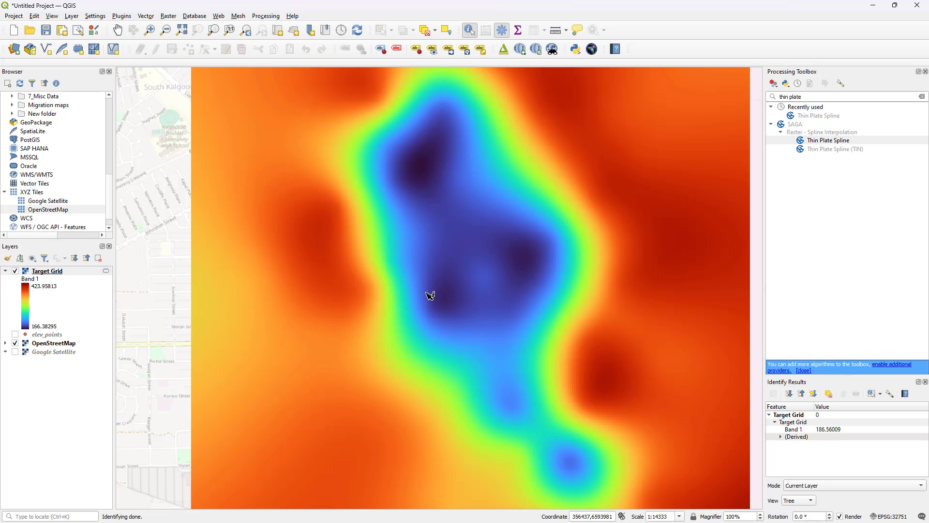
- Identify the Target Grid raster values at several spots on the pit floor, its slopes and the surrounding rim
{"action": "left_click", "coordinate": [429, 295]}
{"action": "left_click", "coordinate": [431, 271]}
{"action": "left_click", "coordinate": [533, 334]}
{"action": "left_click", "coordinate": [352, 298]}
{"action": "left_click", "coordinate": [352, 308]}
{"action": "left_click", "coordinate": [606, 158]}
{"action": "left_click", "coordinate": [533, 258]}
{"action": "left_click", "coordinate": [532, 260]}
{"action": "left_click", "coordinate": [491, 267]}
{"action": "left_click", "coordinate": [485, 280]}
- Find the Qgis2threejs plugin in the plugin repository and install it
{"action": "key", "text": "ctrl+minus"}
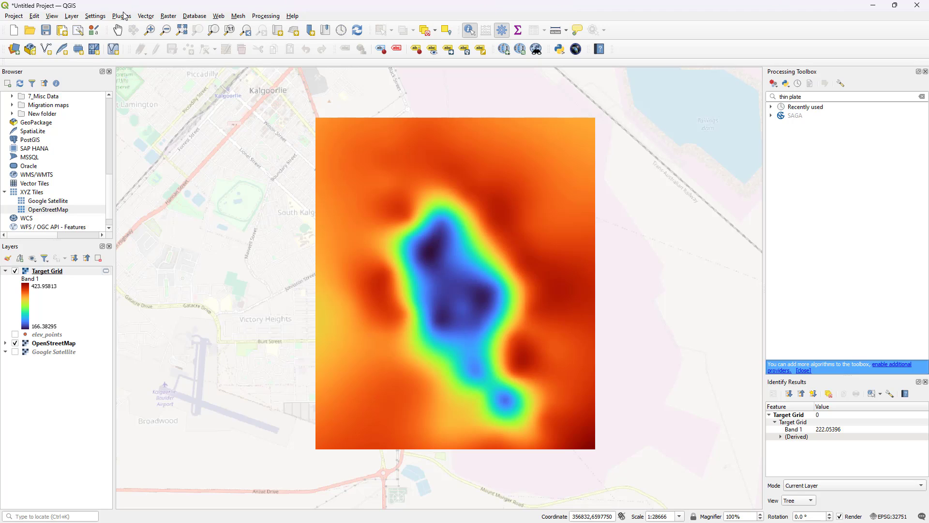
{"action": "left_click", "coordinate": [124, 17]}
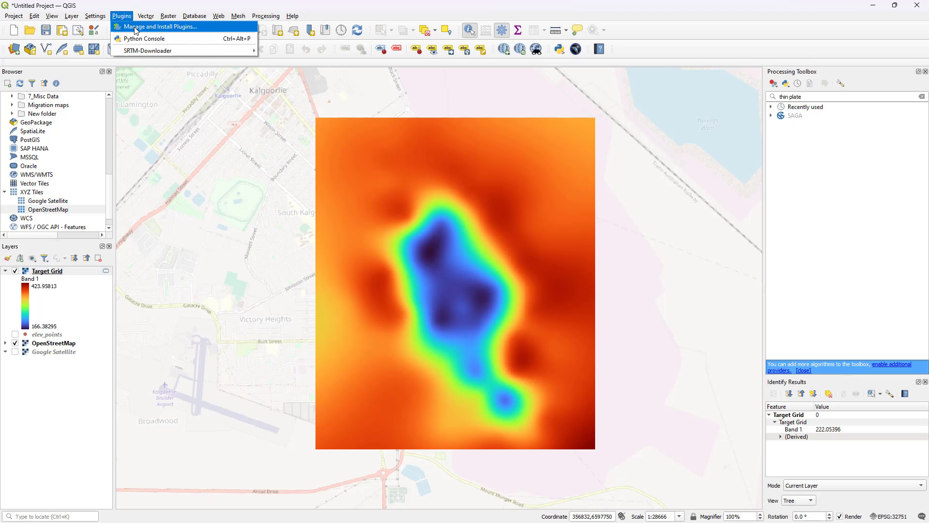
{"action": "left_click", "coordinate": [140, 28]}
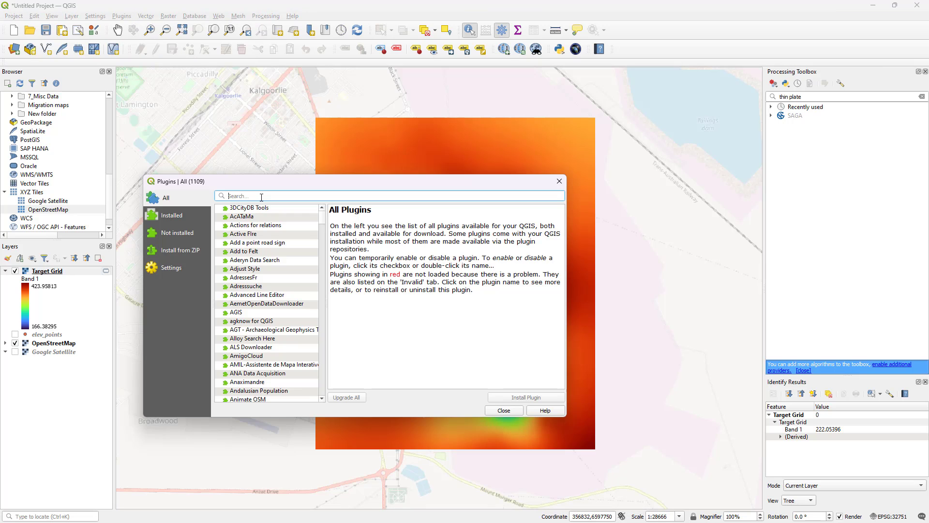
{"action": "type", "text": "qgis"}
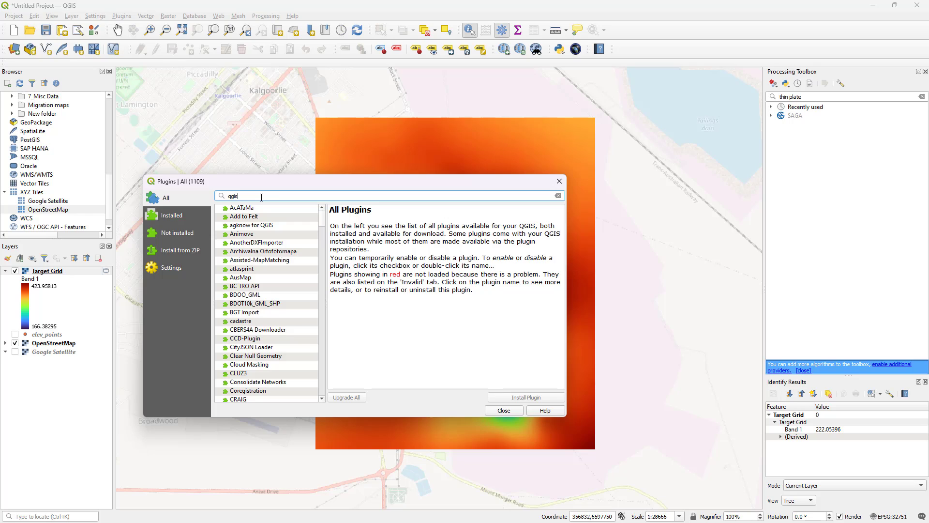
{"action": "type", "text": "2threejs"}
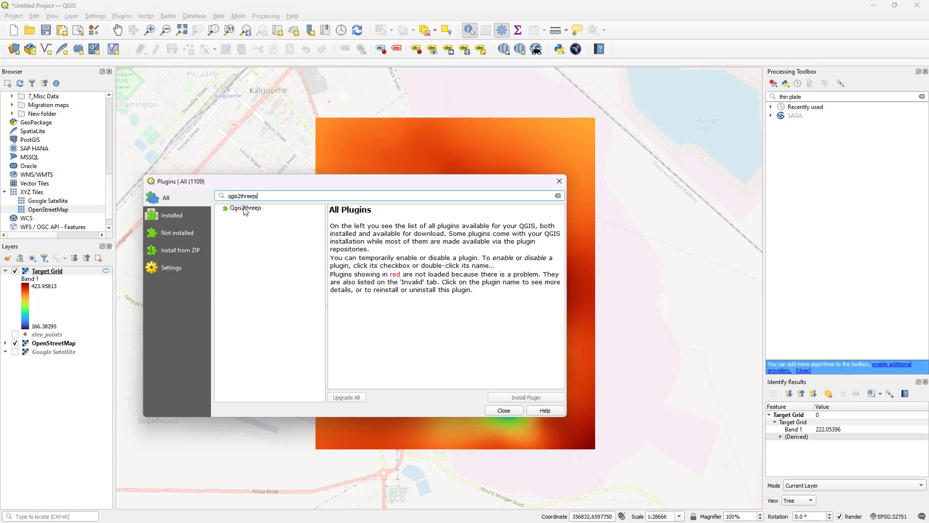
{"action": "left_click", "coordinate": [245, 210]}
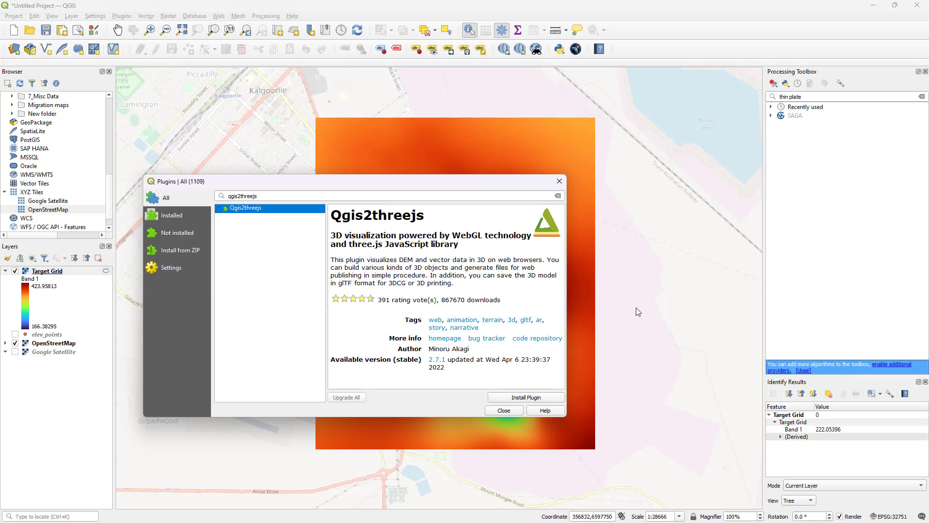
{"action": "left_click", "coordinate": [533, 398]}
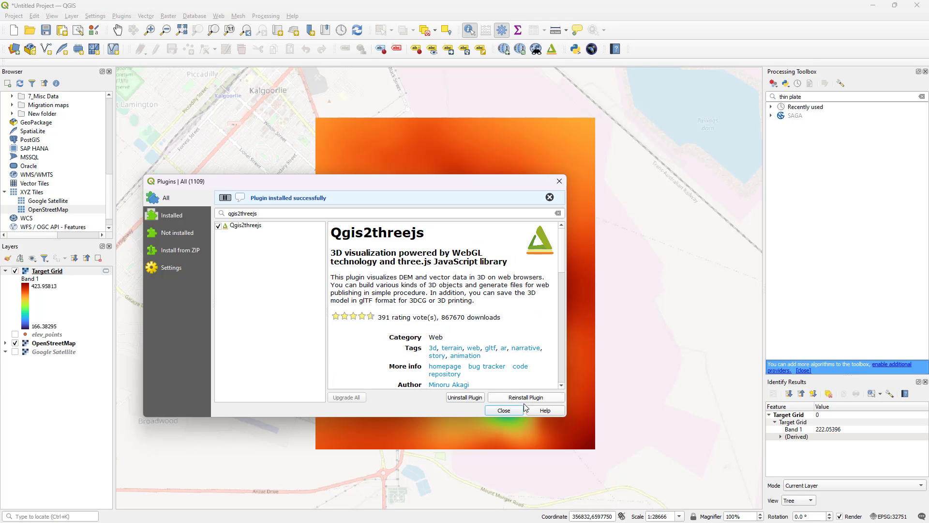
{"action": "left_click", "coordinate": [515, 410]}
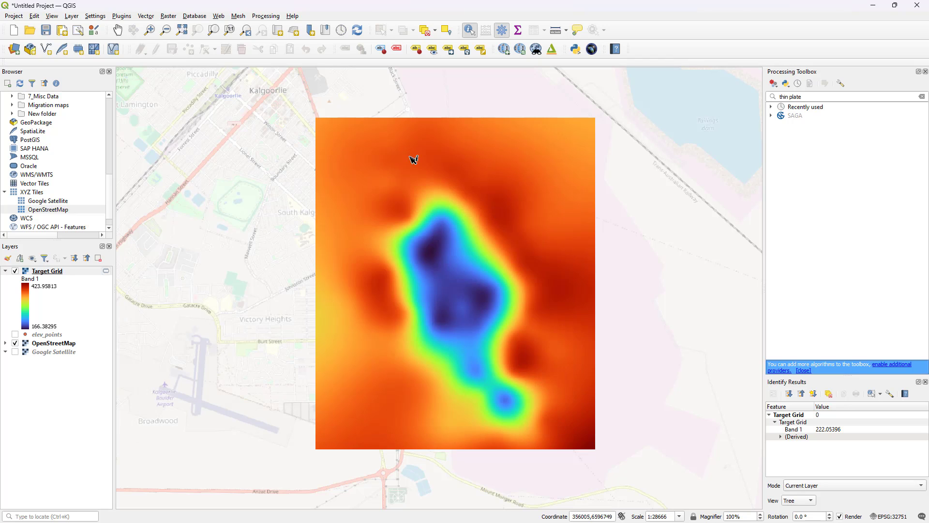
- Open the Qgis2threejs Exporter and show the Target Grid DEM in the 3D preview
{"action": "left_click", "coordinate": [218, 16]}
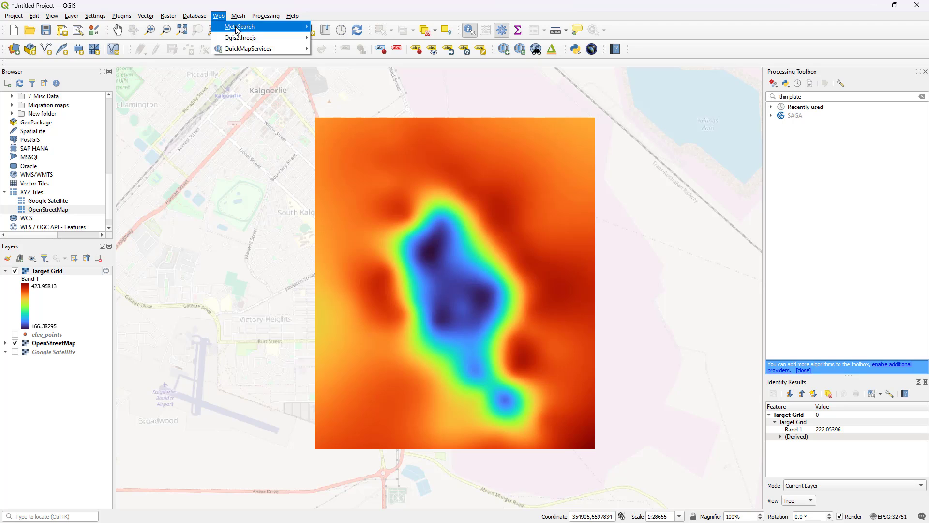
{"action": "mouse_move", "coordinate": [243, 39]}
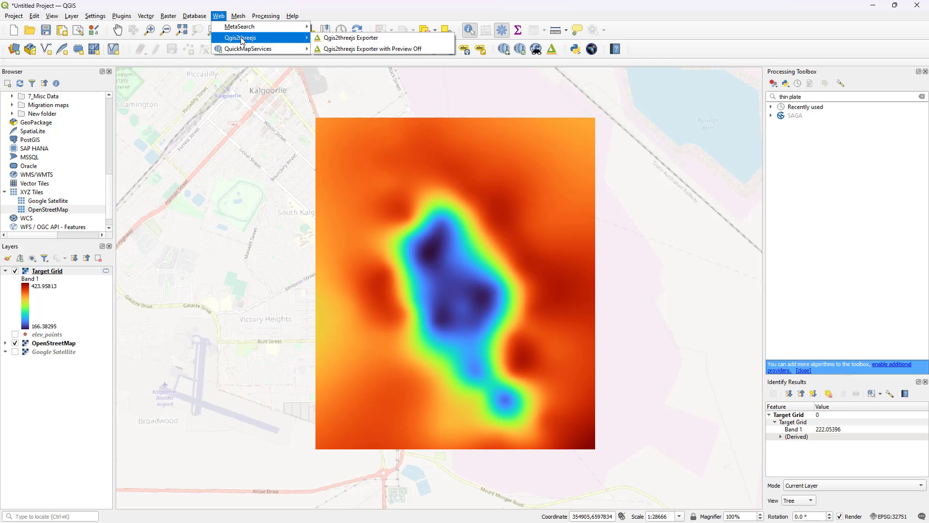
{"action": "left_click", "coordinate": [367, 39]}
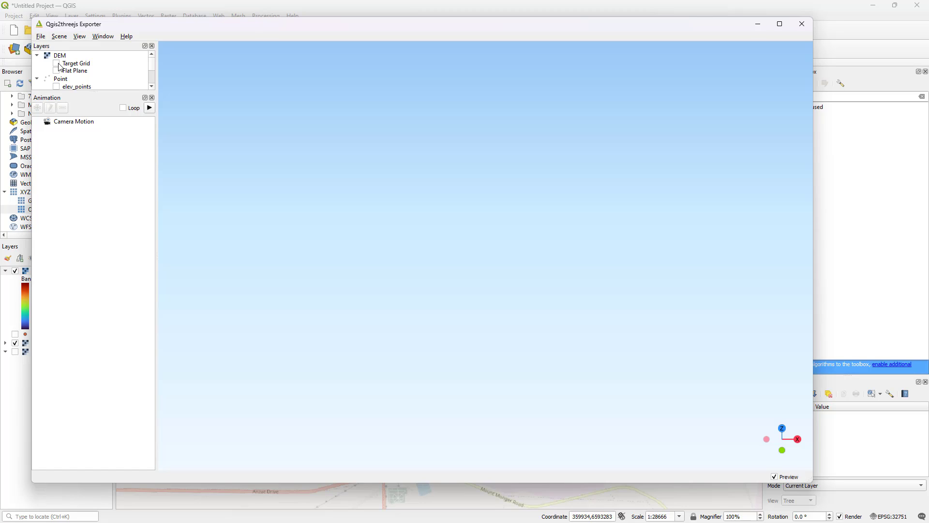
{"action": "left_click", "coordinate": [57, 64]}
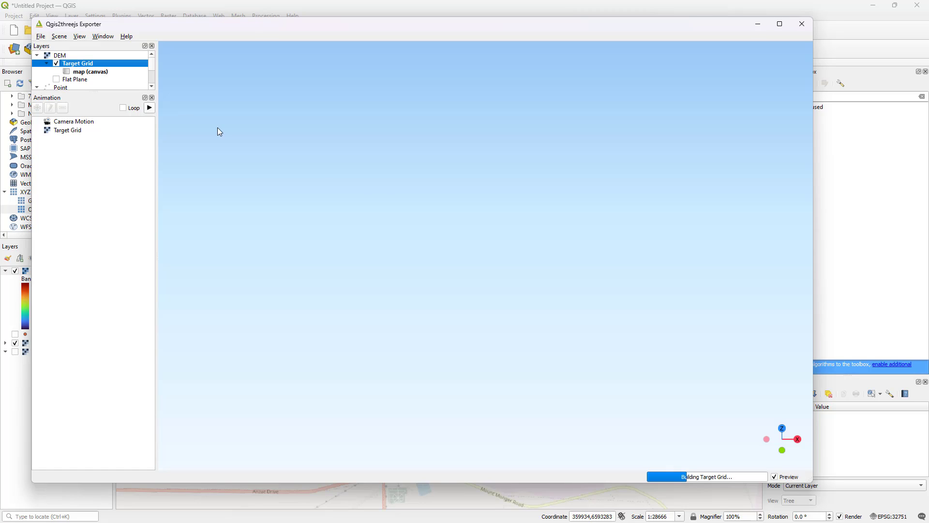
{"action": "scroll", "coordinate": [583, 305], "scroll_direction": "up", "scroll_amount": 5}
{"action": "left_click_drag", "start_coordinate": [583, 304], "coordinate": [578, 283]}
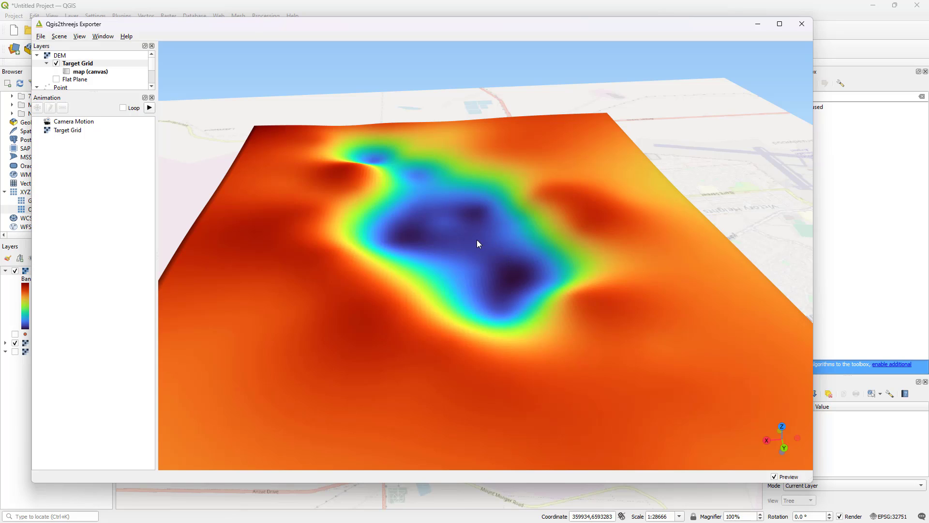
- Set the 3D scene's Z exaggeration to 5 and inspect the pit's relief
{"action": "left_click", "coordinate": [62, 38]}
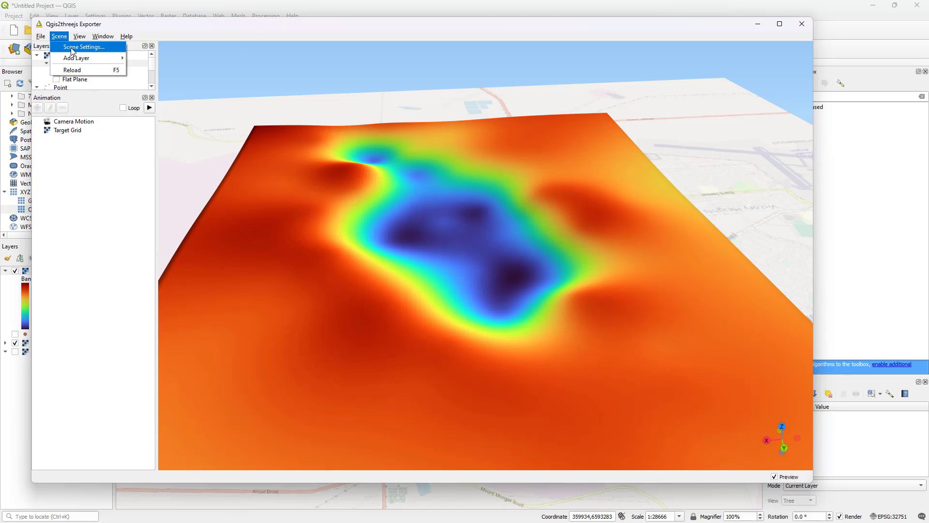
{"action": "left_click", "coordinate": [72, 47]}
{"action": "left_click_drag", "start_coordinate": [99, 48], "coordinate": [63, 38]}
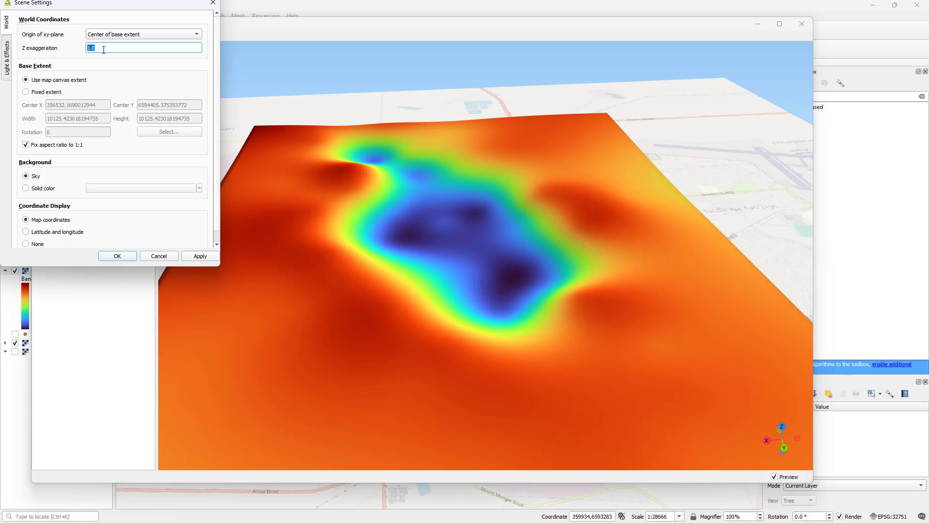
{"action": "type", "text": "5"}
{"action": "left_click", "coordinate": [199, 257]}
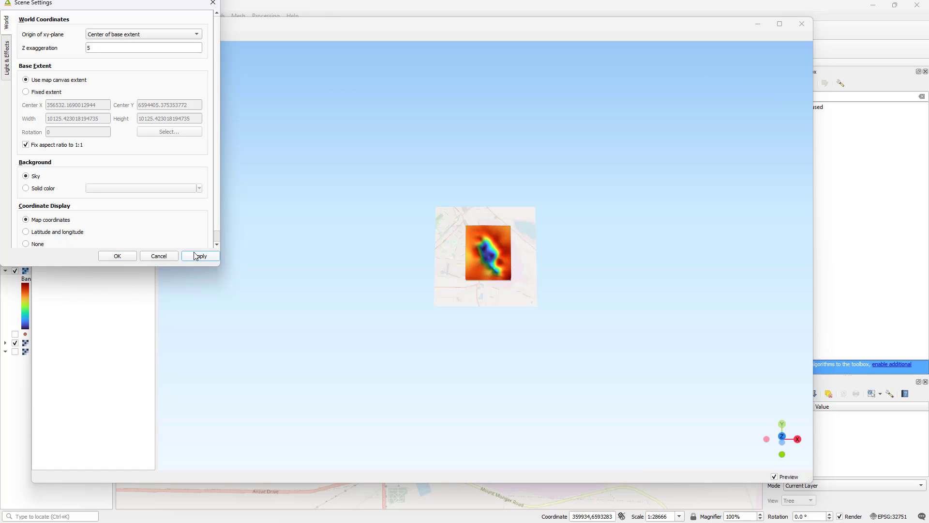
{"action": "left_click", "coordinate": [117, 256]}
{"action": "scroll", "coordinate": [500, 256], "scroll_direction": "up", "scroll_amount": 10}
{"action": "left_click_drag", "start_coordinate": [518, 249], "coordinate": [559, 237]}
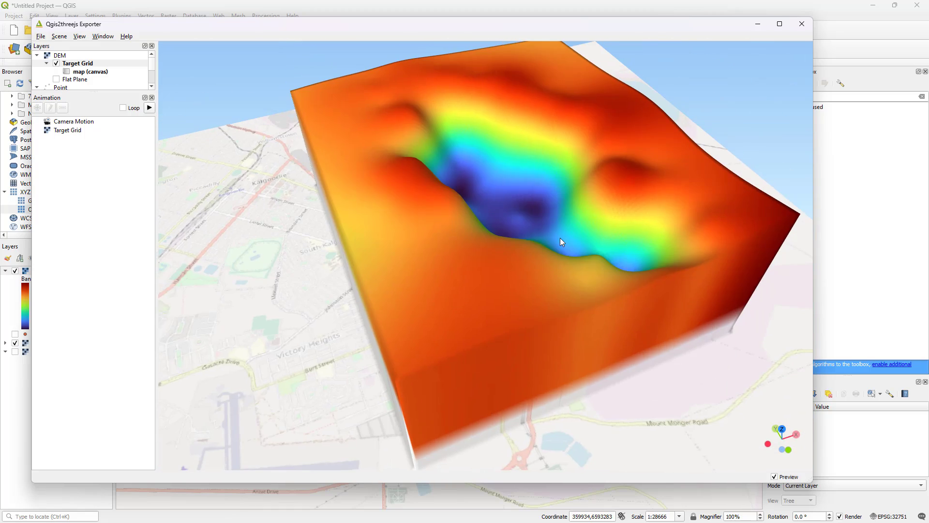
- Set the 3D scene's Z exaggeration to 3 and inspect the pit from an angled view
{"action": "left_click", "coordinate": [60, 37]}
{"action": "left_click", "coordinate": [78, 48]}
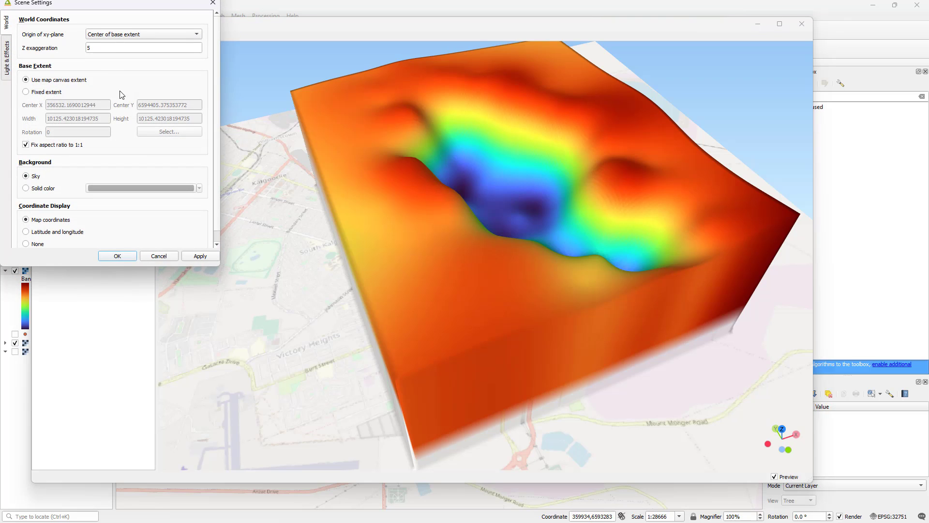
{"action": "key", "text": "Tab"}
{"action": "type", "text": "3"}
{"action": "left_click", "coordinate": [198, 257]}
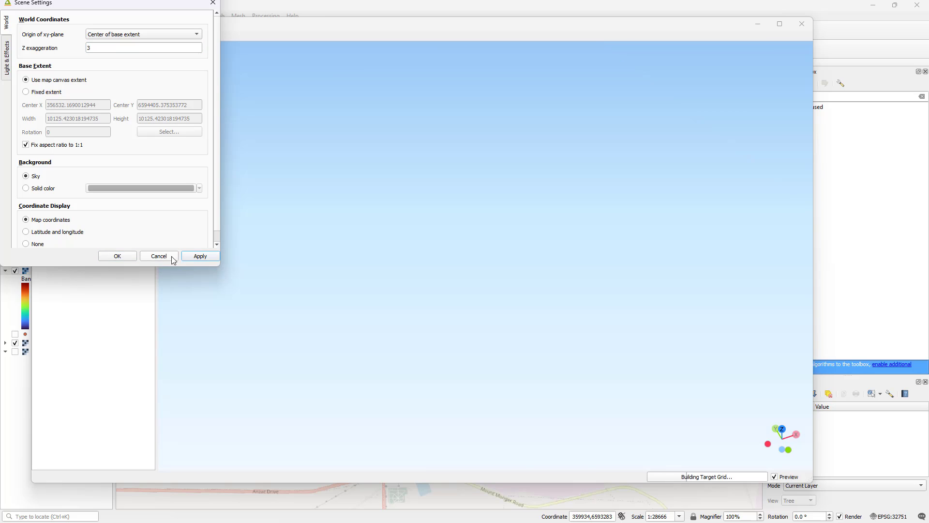
{"action": "left_click", "coordinate": [126, 258]}
{"action": "left_click_drag", "start_coordinate": [500, 310], "coordinate": [518, 259]}
{"action": "scroll", "coordinate": [529, 257], "scroll_direction": "up", "scroll_amount": 5}
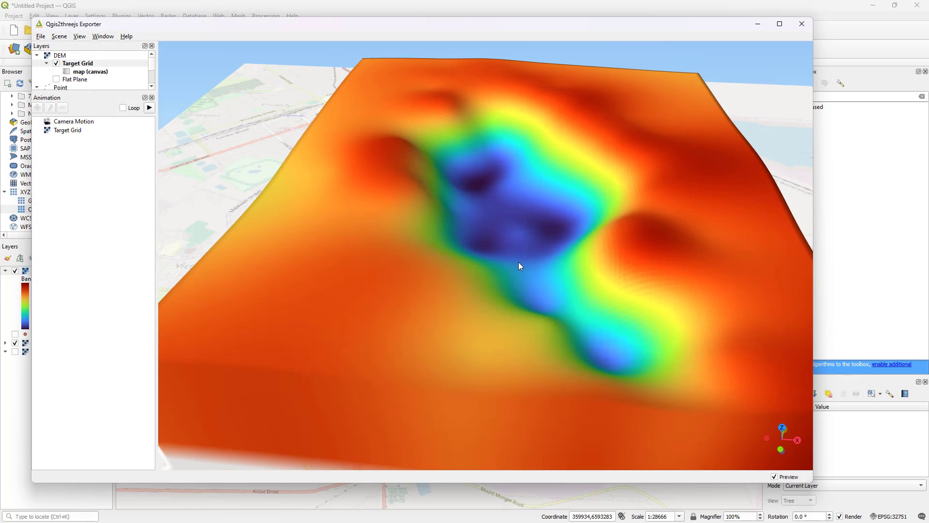
{"action": "left_click_drag", "start_coordinate": [518, 262], "coordinate": [548, 206]}
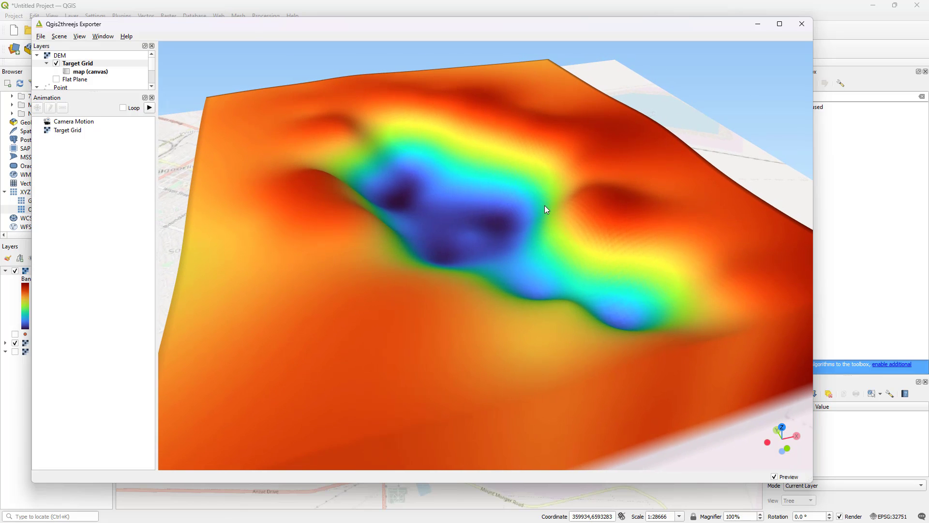
- Raise the Target Grid layer's resampling level to 6 and inspect the smoothed pit surface from several angles
{"action": "double_click", "coordinate": [99, 72]}
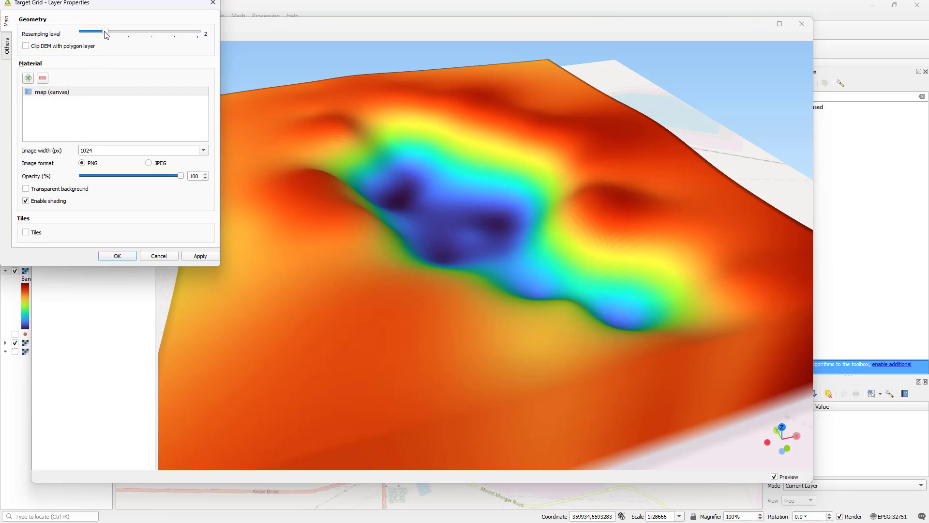
{"action": "left_click_drag", "start_coordinate": [105, 34], "coordinate": [204, 35]}
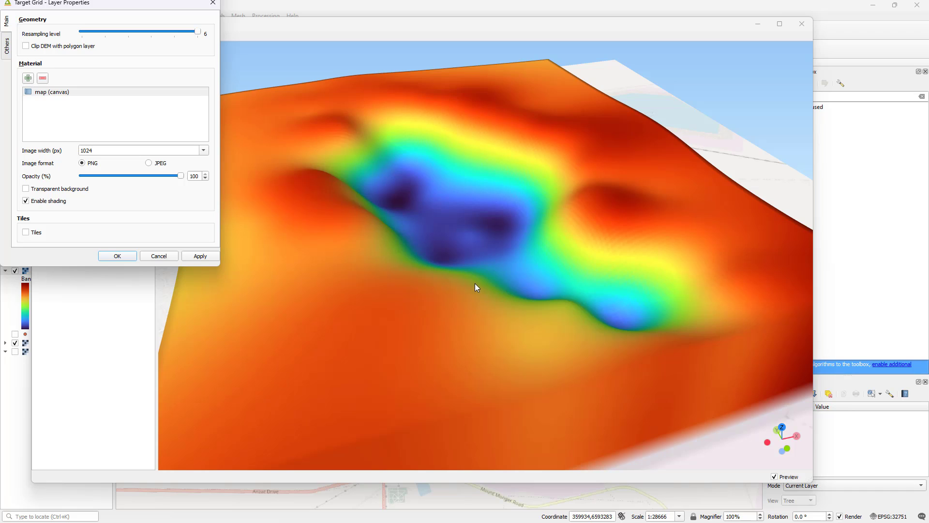
{"action": "left_click", "coordinate": [208, 256]}
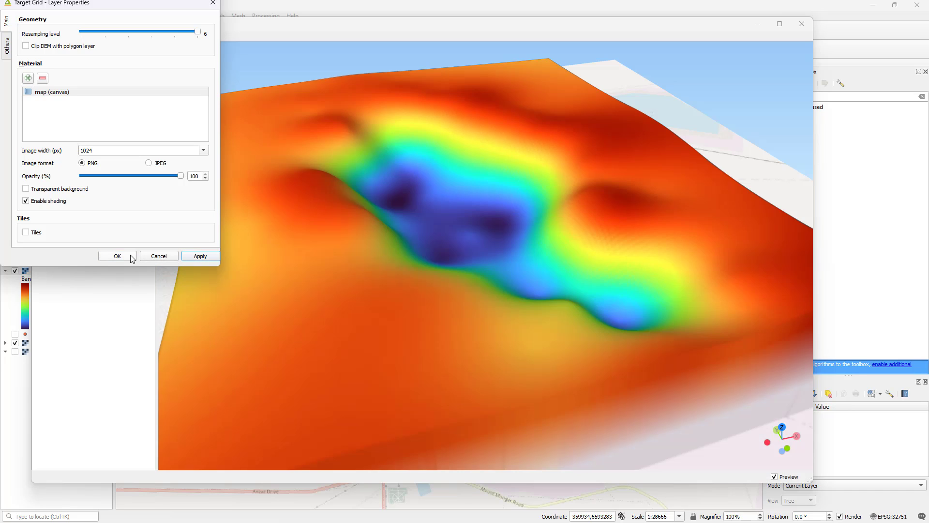
{"action": "left_click", "coordinate": [118, 256]}
{"action": "left_click_drag", "start_coordinate": [473, 269], "coordinate": [547, 311]}
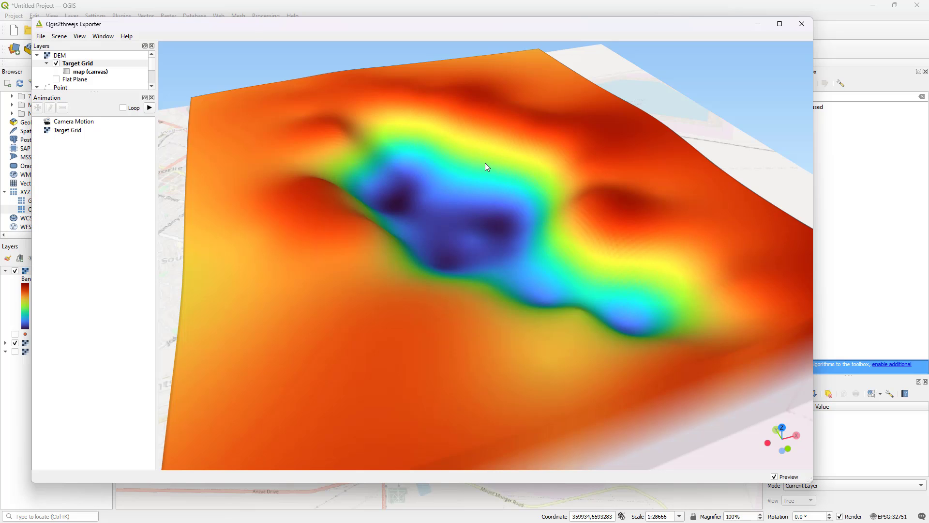
{"action": "left_click_drag", "start_coordinate": [485, 163], "coordinate": [374, 173]}
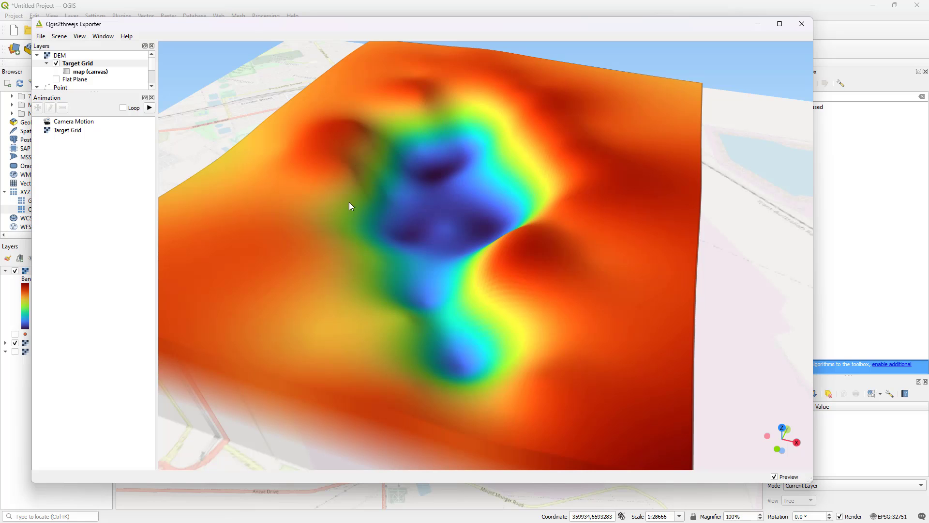
- Return to the main QGIS window, search the processing tools for "grid" and open the Create grid tool
{"action": "left_click", "coordinate": [761, 27]}
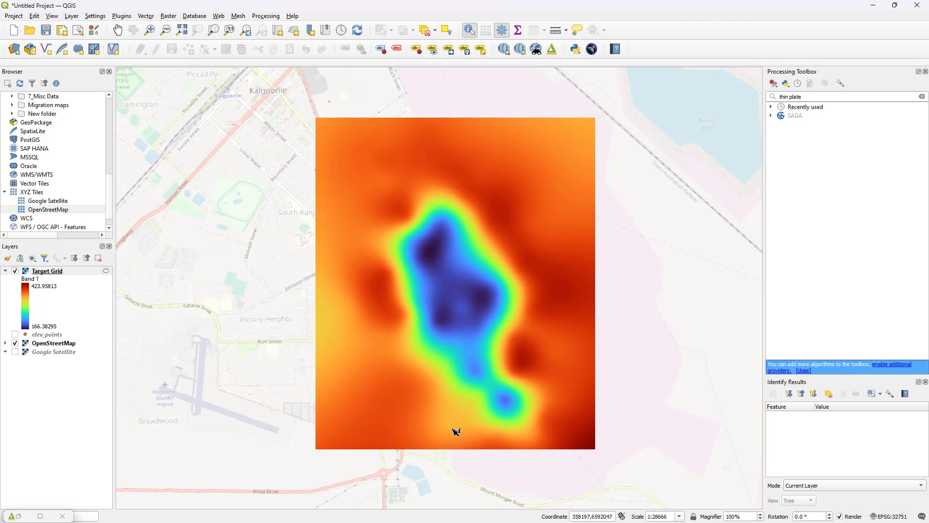
{"action": "left_click", "coordinate": [798, 96]}
{"action": "key", "text": "ctrl+a"}
{"action": "key", "text": "BackSpace"}
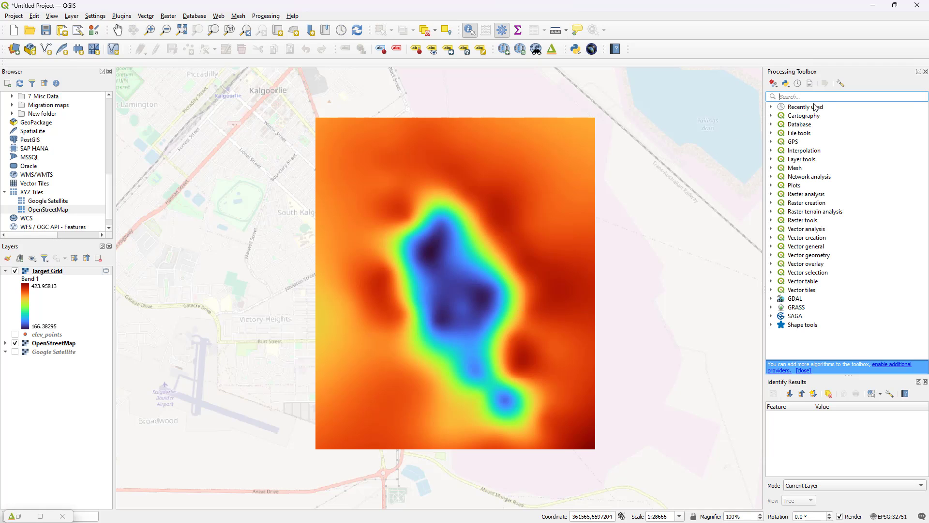
{"action": "type", "text": "grid"}
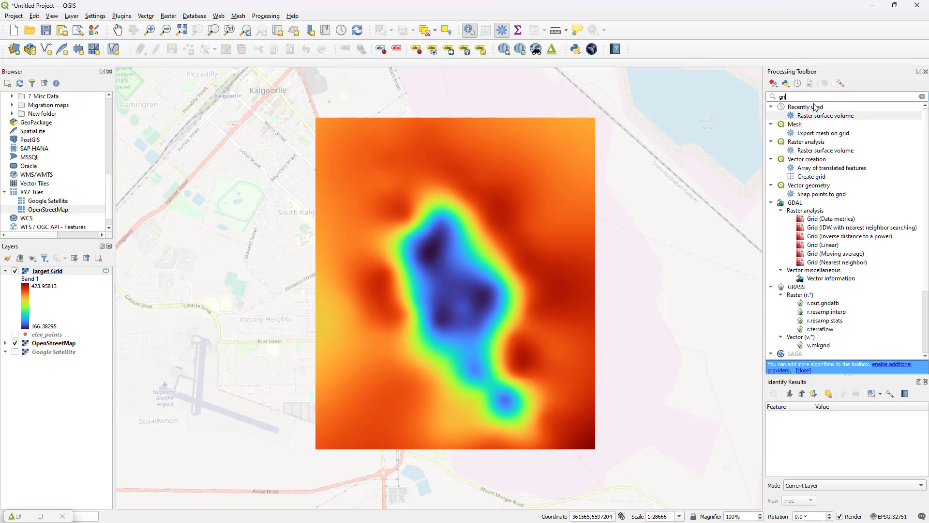
{"action": "left_click", "coordinate": [809, 177]}
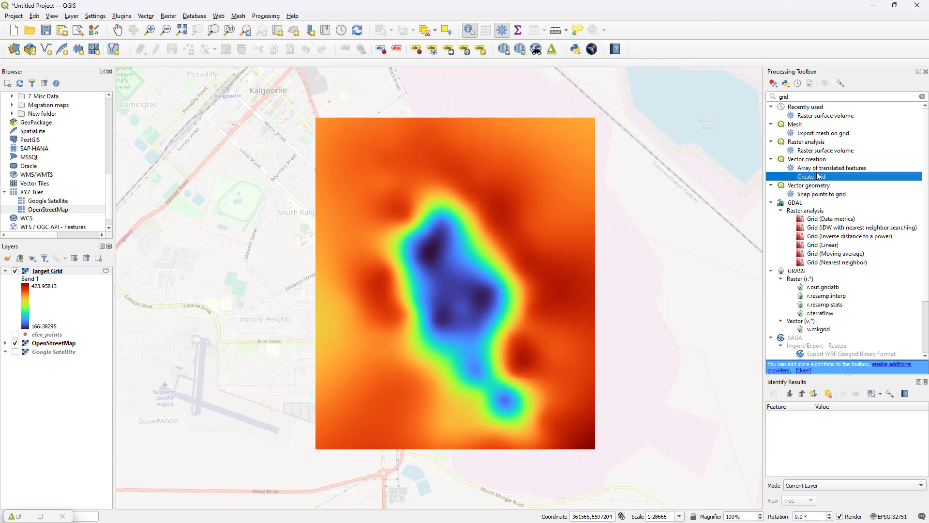
{"action": "double_click", "coordinate": [817, 178]}
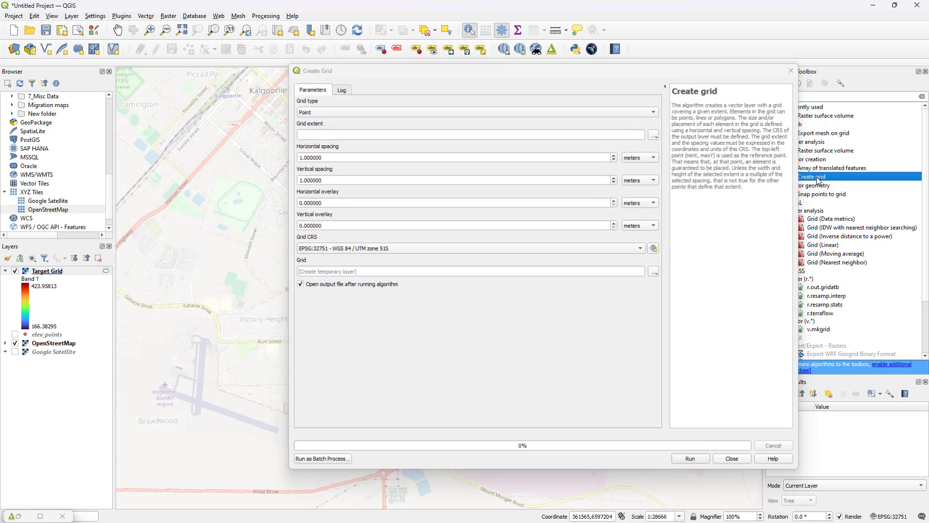
- Set the grid type to Line and take the grid extent from the Target Grid layer
{"action": "left_click", "coordinate": [273, 117]}
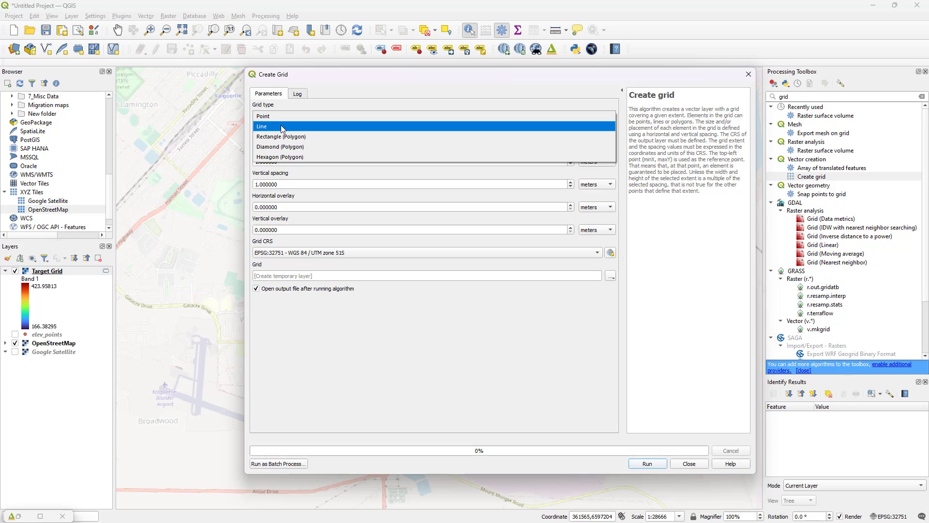
{"action": "left_click", "coordinate": [283, 128]}
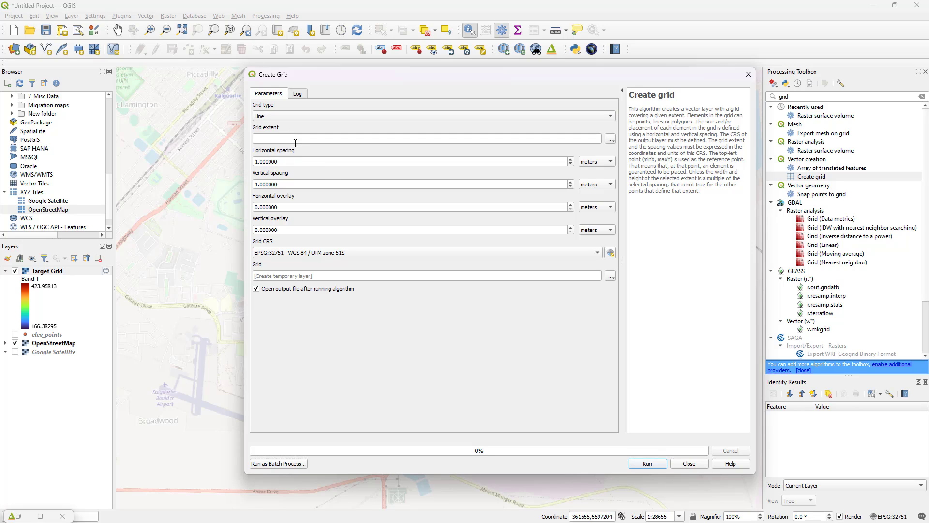
{"action": "left_click", "coordinate": [610, 139]}
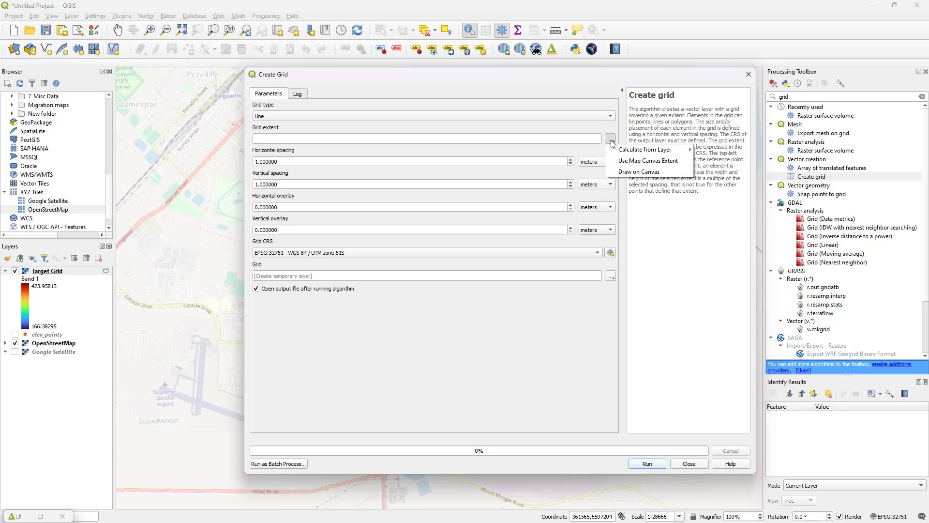
{"action": "mouse_move", "coordinate": [646, 151]}
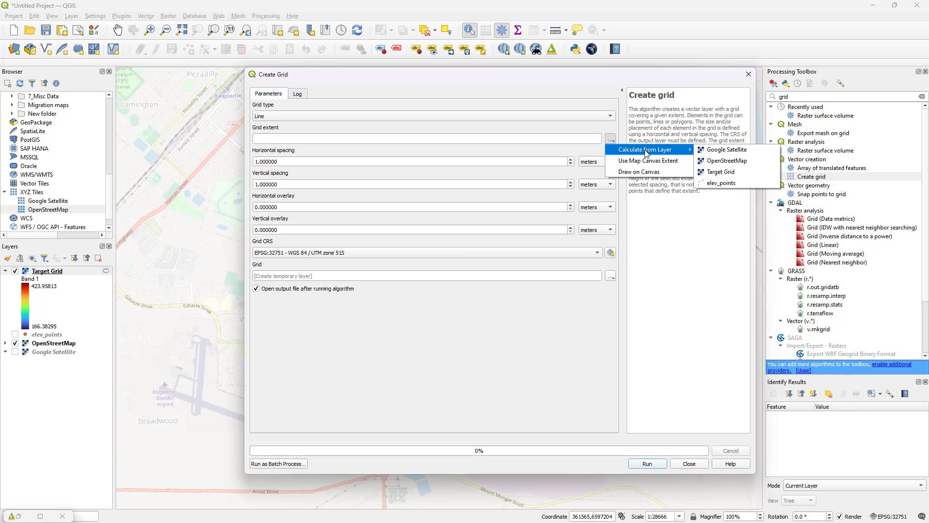
{"action": "left_click", "coordinate": [735, 172]}
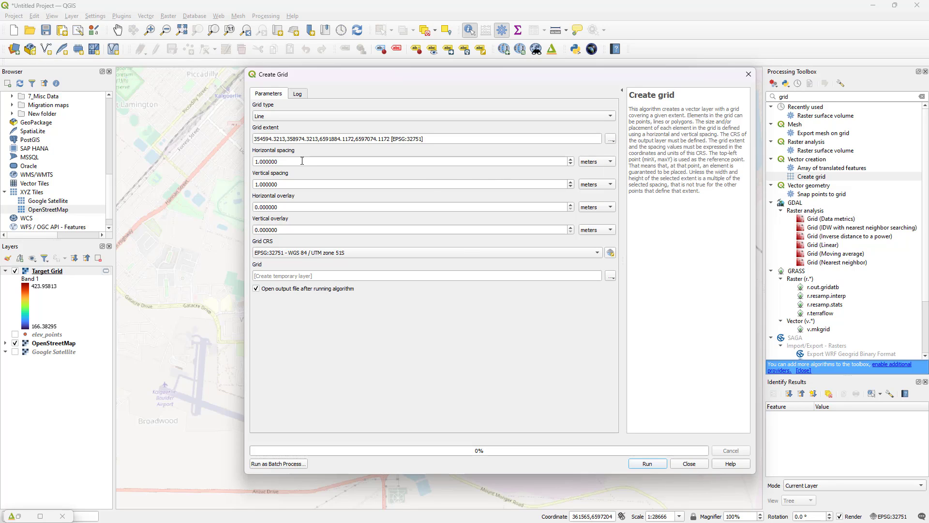
- Set the grid's horizontal and vertical spacing to 50 meters
{"action": "left_click_drag", "start_coordinate": [299, 162], "coordinate": [253, 162]}
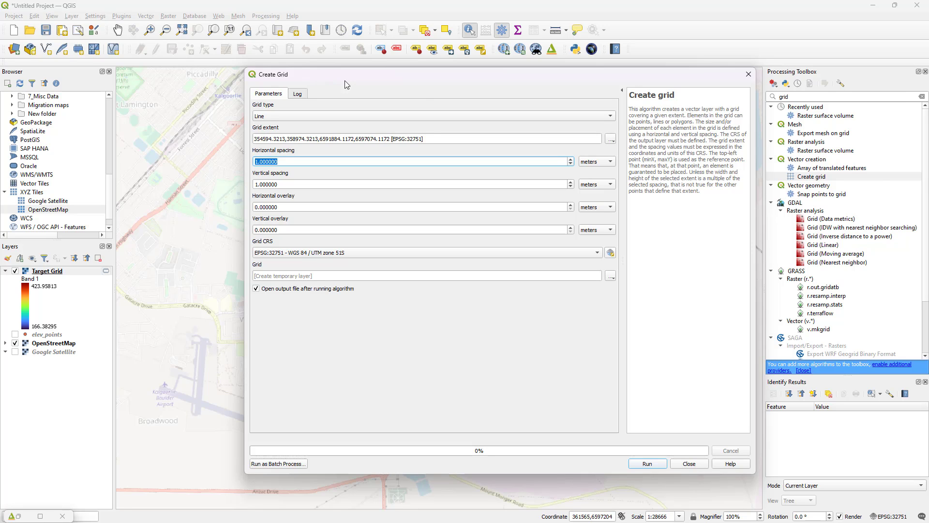
{"action": "left_click_drag", "start_coordinate": [344, 80], "coordinate": [532, 116]}
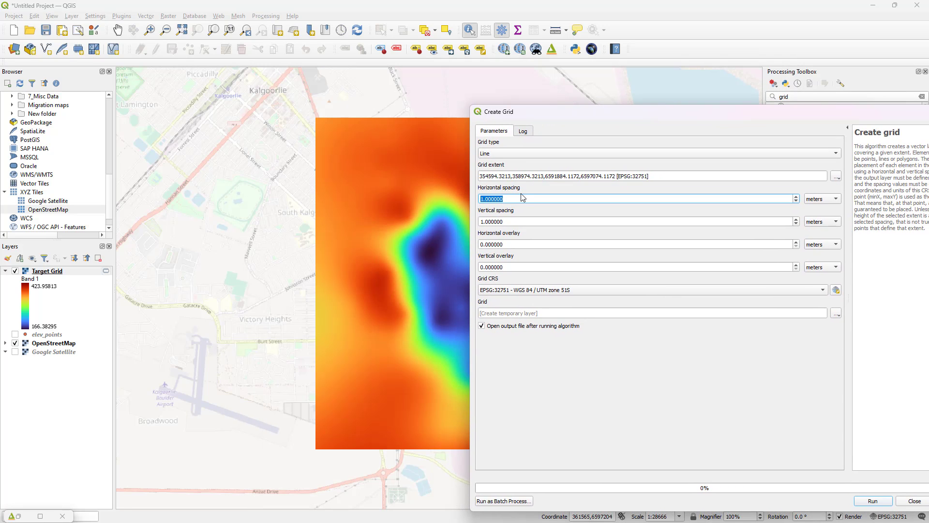
{"action": "left_click_drag", "start_coordinate": [504, 199], "coordinate": [490, 194]}
{"action": "double_click", "coordinate": [489, 197]}
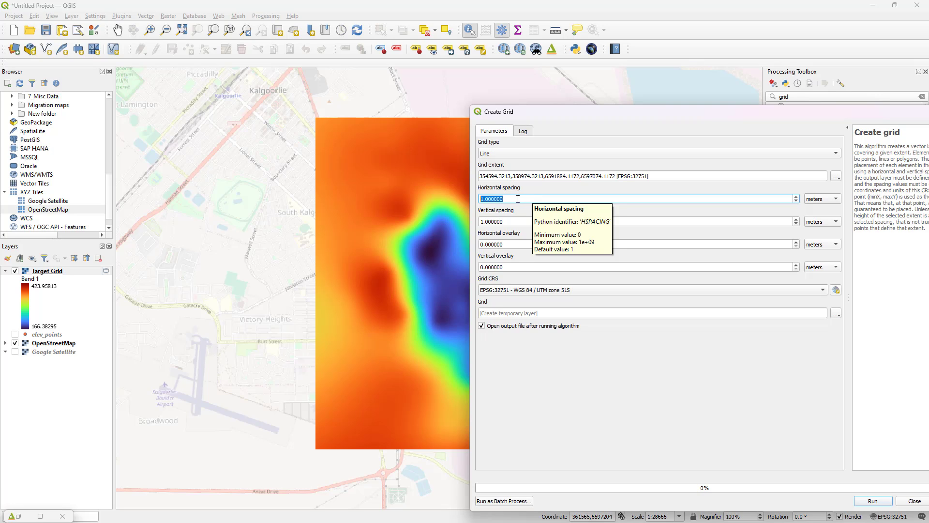
{"action": "type", "text": "500000"}
{"action": "key", "text": "Delete"}
{"action": "key", "text": "Delete"}
{"action": "key", "text": "Delete"}
{"action": "key", "text": "Delete"}
{"action": "key", "text": "Delete"}
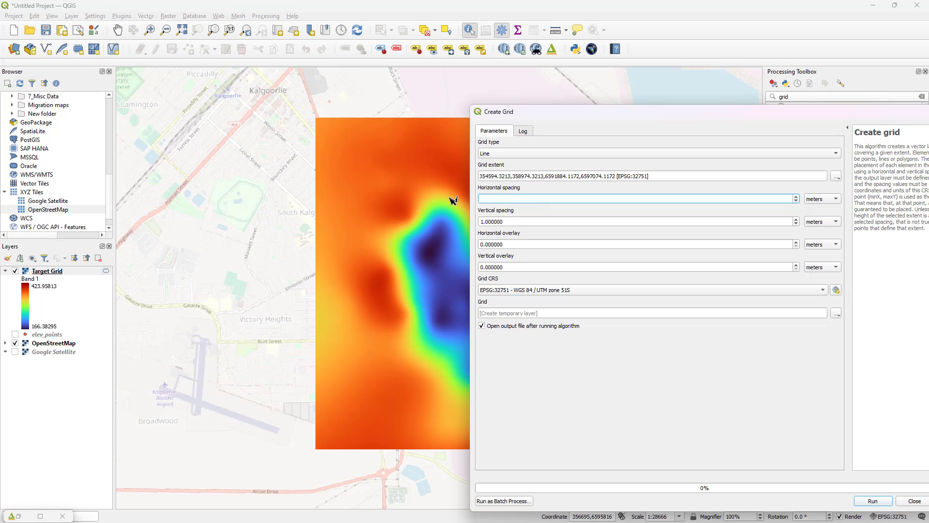
{"action": "type", "text": "50"}
{"action": "left_click", "coordinate": [516, 223]}
{"action": "key", "text": "ctrl+a"}
{"action": "type", "text": "50"}
{"action": "left_click", "coordinate": [595, 389]}
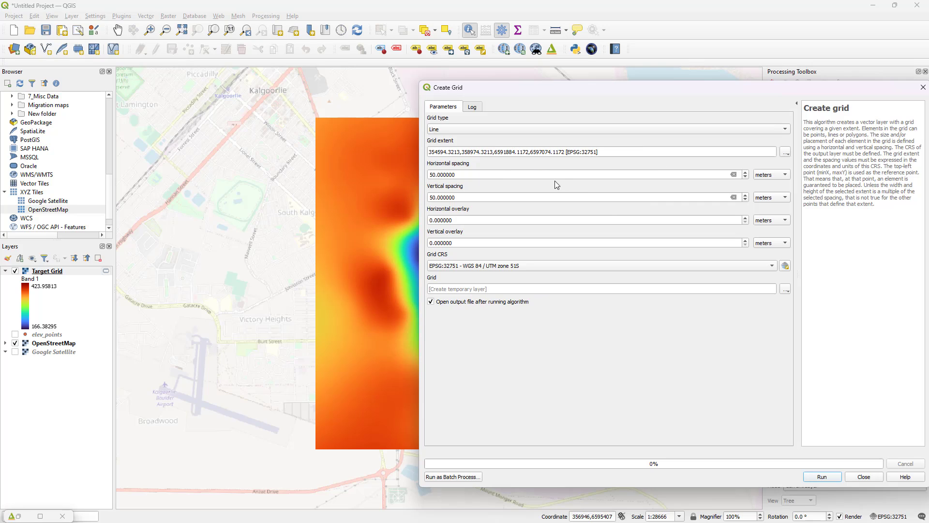
- Create the line grid as a temporary layer and close the Create Grid tool to see the map
{"action": "left_click_drag", "start_coordinate": [579, 91], "coordinate": [543, 87]}
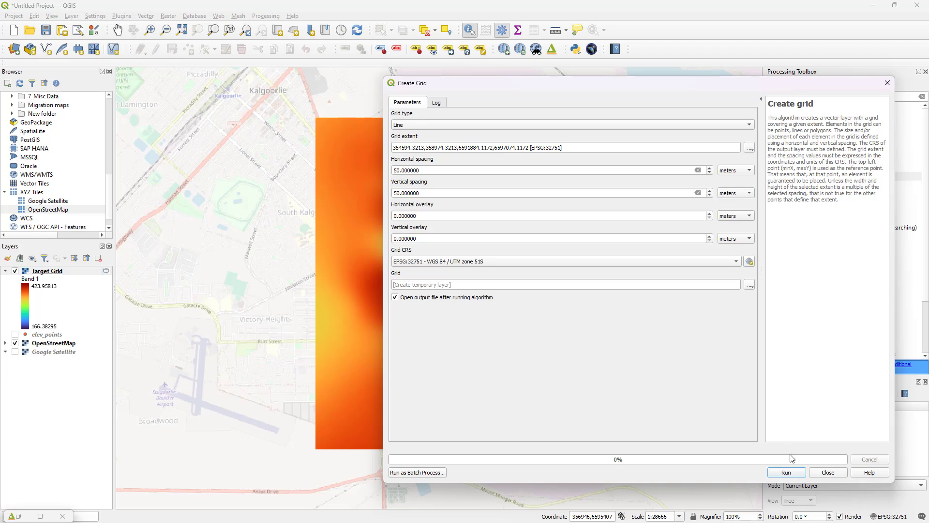
{"action": "left_click", "coordinate": [788, 474]}
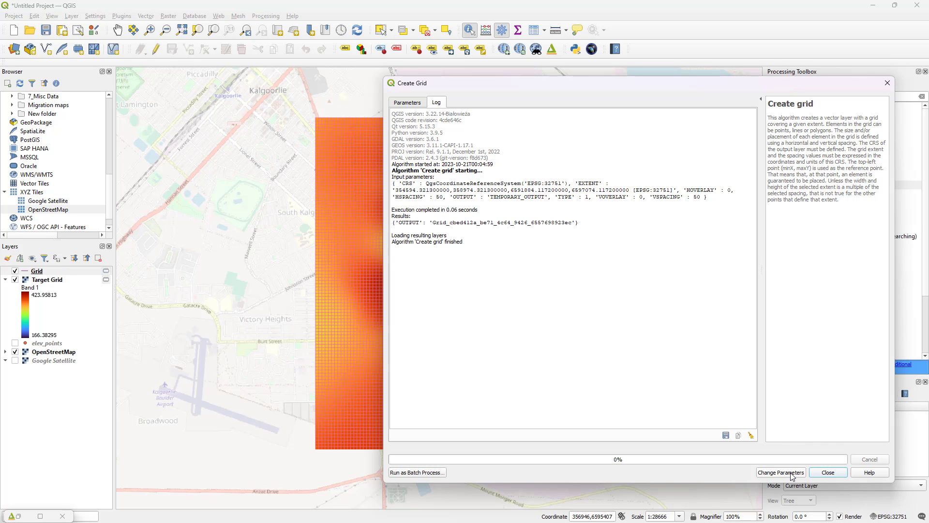
{"action": "left_click", "coordinate": [828, 472]}
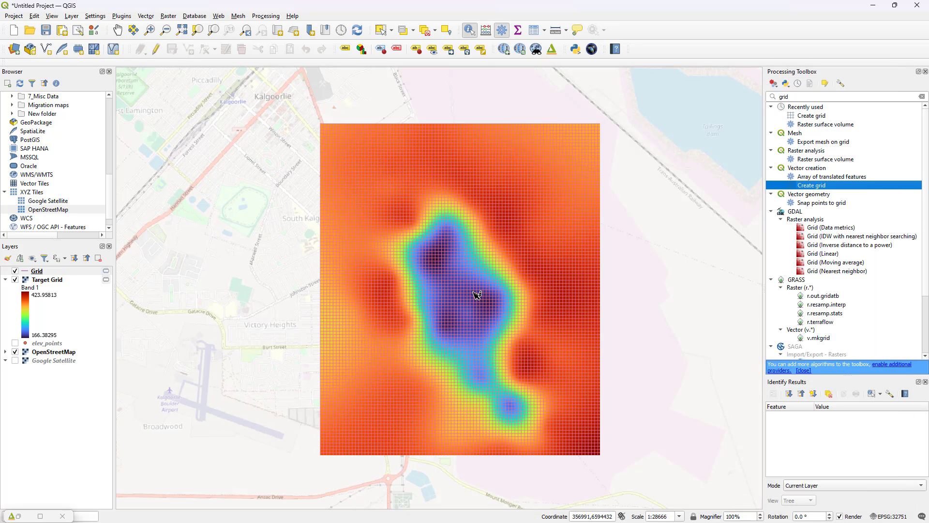
{"action": "left_click_drag", "start_coordinate": [477, 294], "coordinate": [468, 283]}
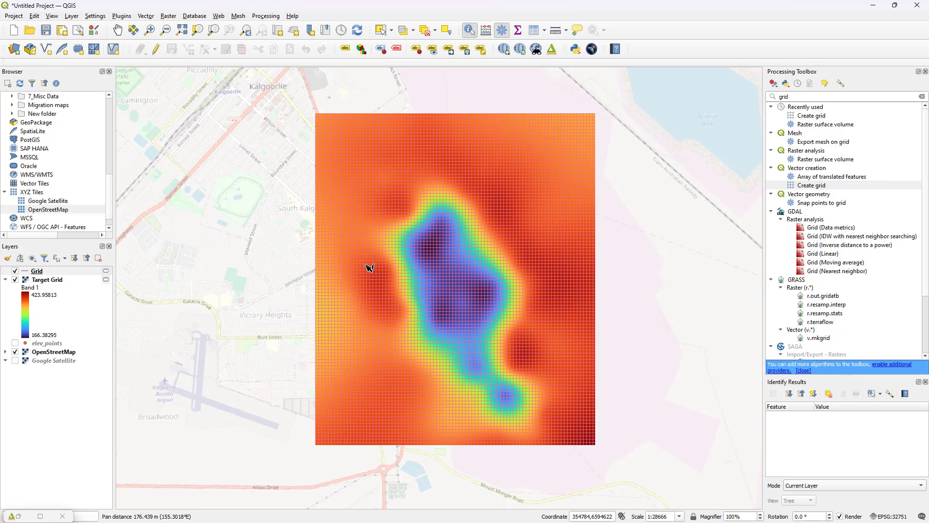
- Style the Grid layer's simple line in black with 89.5% opacity and apply it to the map
{"action": "double_click", "coordinate": [25, 273]}
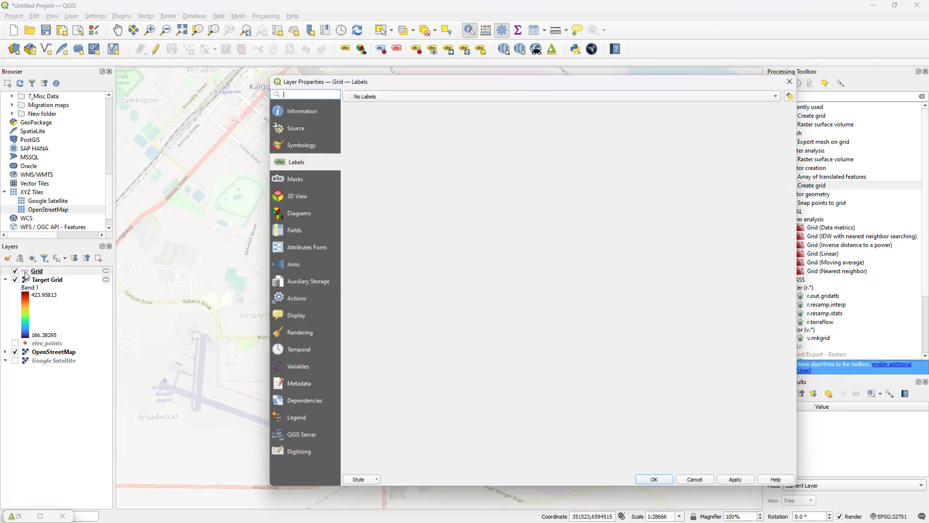
{"action": "left_click", "coordinate": [307, 145]}
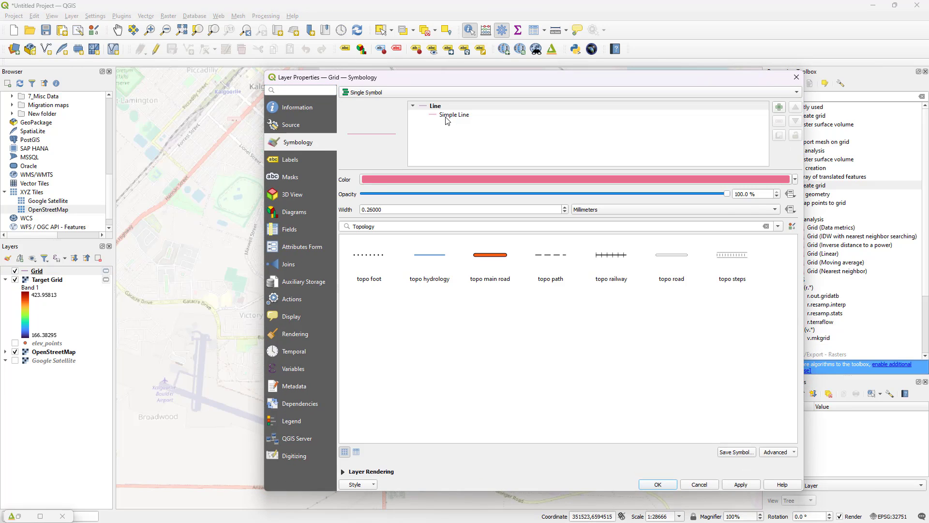
{"action": "left_click", "coordinate": [447, 116]}
{"action": "left_click", "coordinate": [773, 197]}
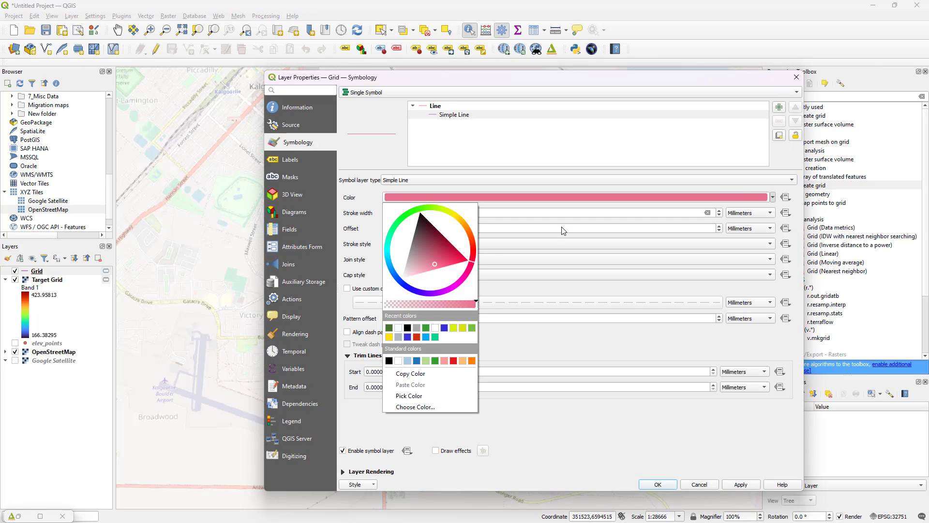
{"action": "left_click", "coordinate": [422, 217]}
{"action": "left_click", "coordinate": [410, 199]}
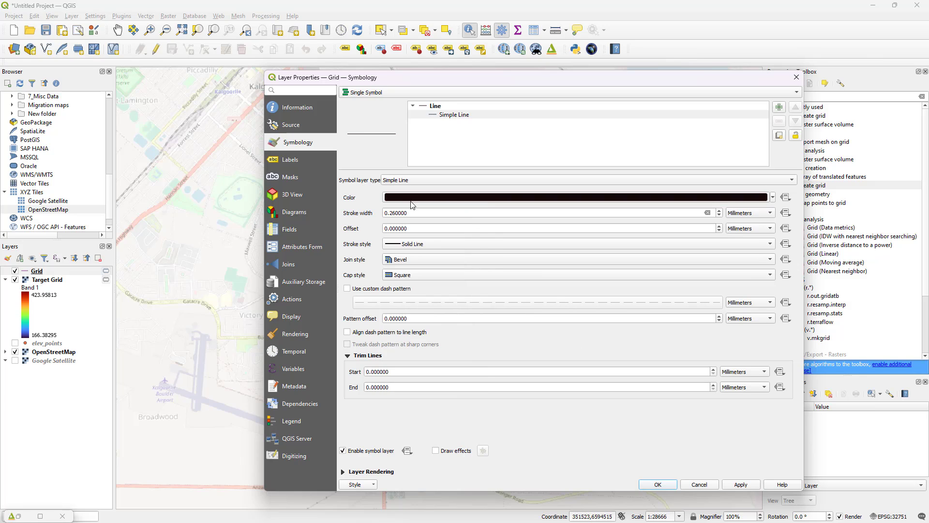
{"action": "left_click", "coordinate": [466, 106]}
{"action": "left_click_drag", "start_coordinate": [727, 193], "coordinate": [690, 196]}
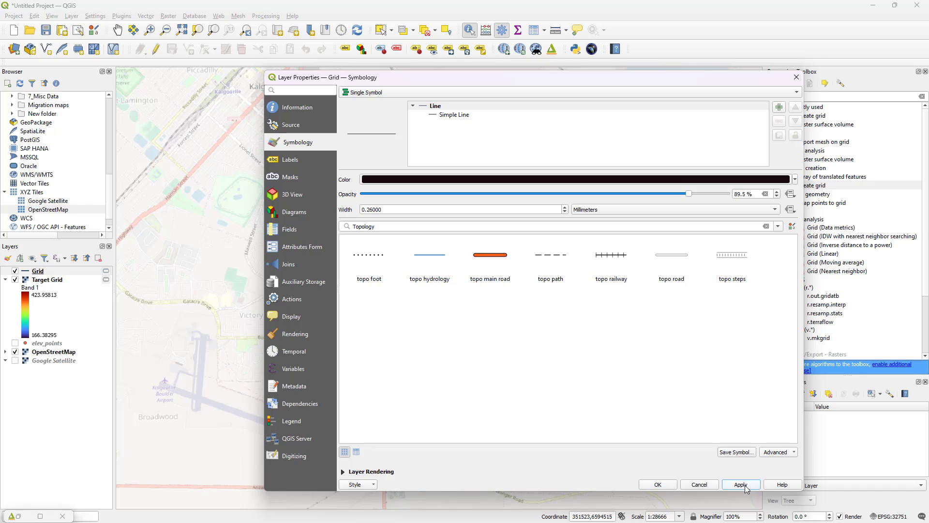
{"action": "left_click", "coordinate": [657, 484]}
{"action": "left_click_drag", "start_coordinate": [493, 300], "coordinate": [473, 294]}
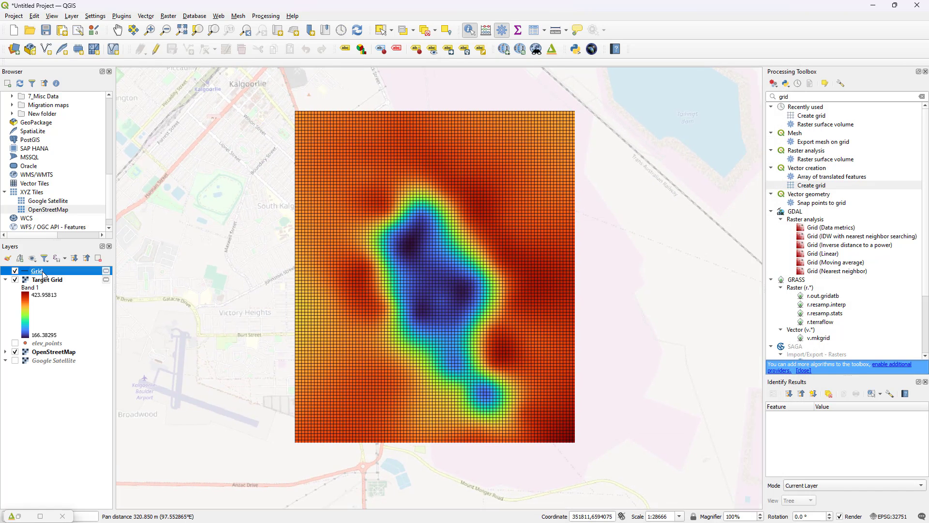
- Lower the Grid layer's opacity to 78.6% and check the lines over the pit
{"action": "double_click", "coordinate": [26, 272]}
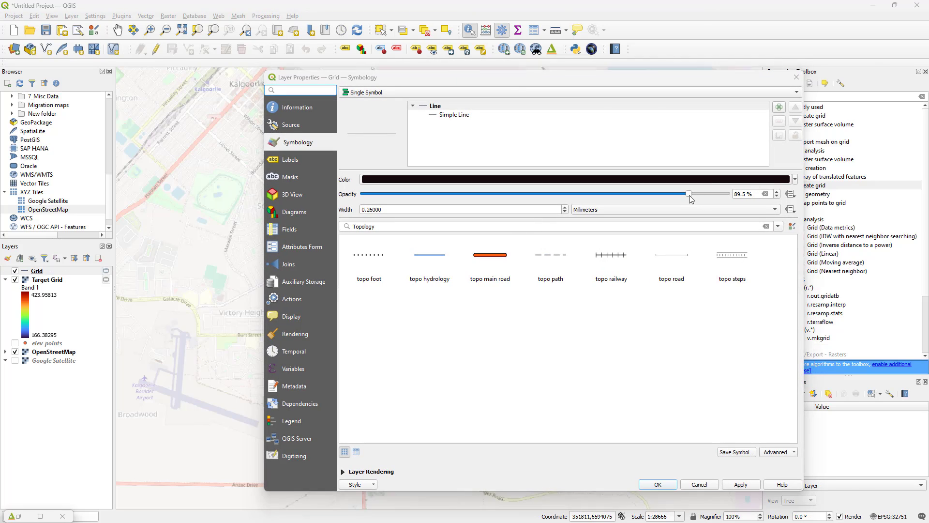
{"action": "left_click_drag", "start_coordinate": [689, 195], "coordinate": [658, 192]}
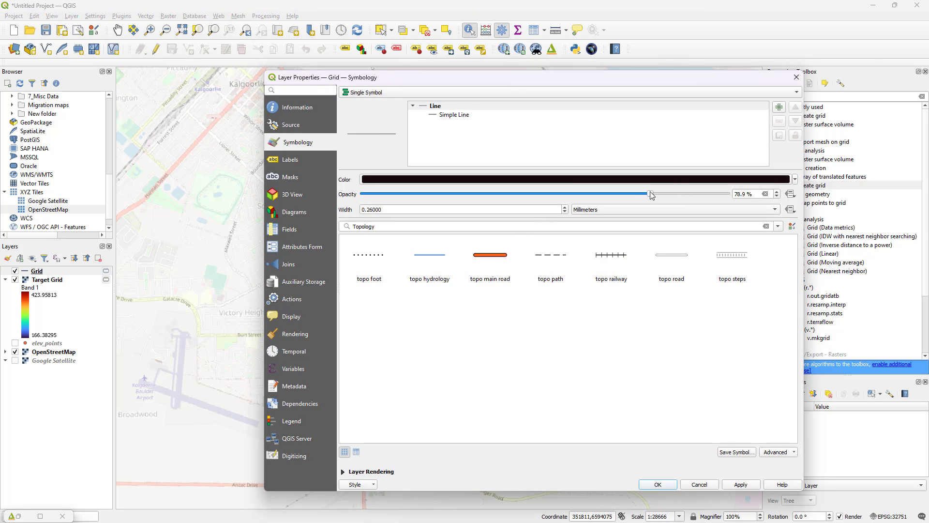
{"action": "left_click", "coordinate": [745, 484]}
{"action": "left_click", "coordinate": [657, 484]}
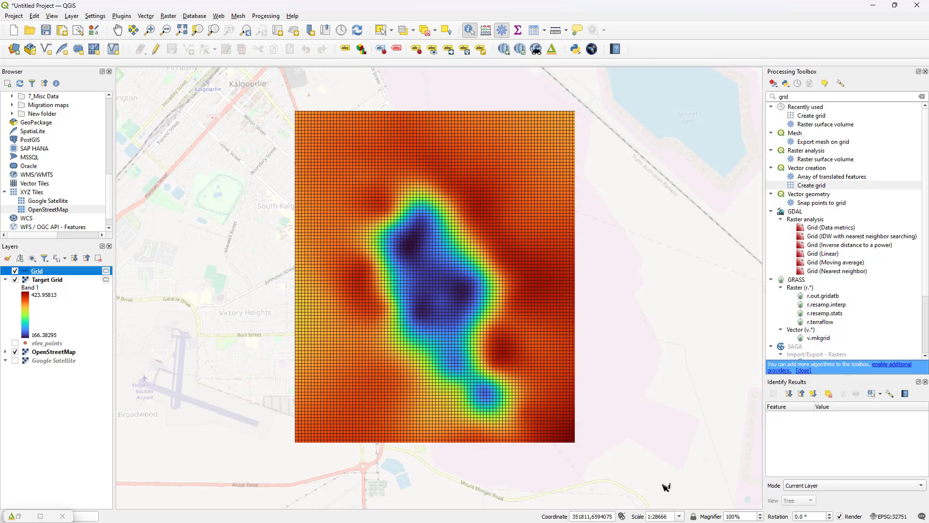
{"action": "scroll", "coordinate": [446, 306], "scroll_direction": "up", "scroll_amount": 1}
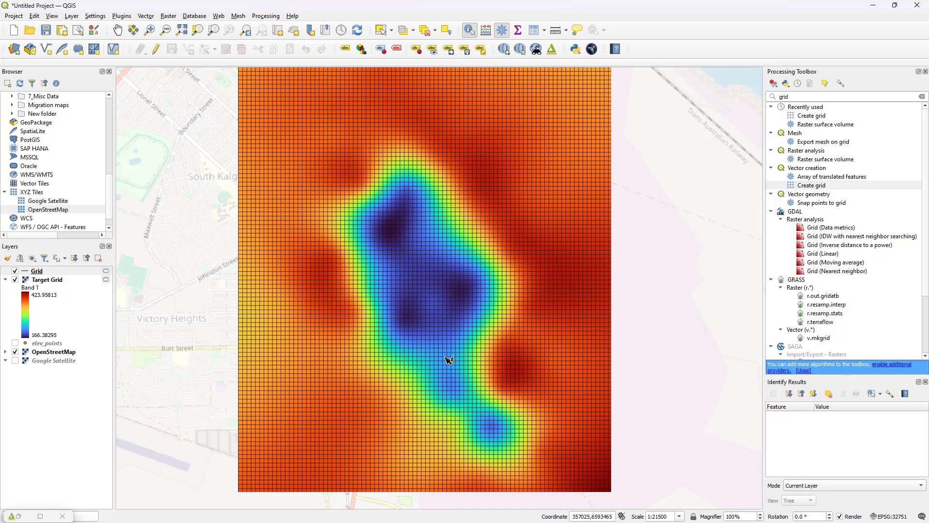
- Switch to the Qgis2threejs Exporter and inspect the grid draped over the pit from several angles
{"action": "left_click", "coordinate": [18, 517]}
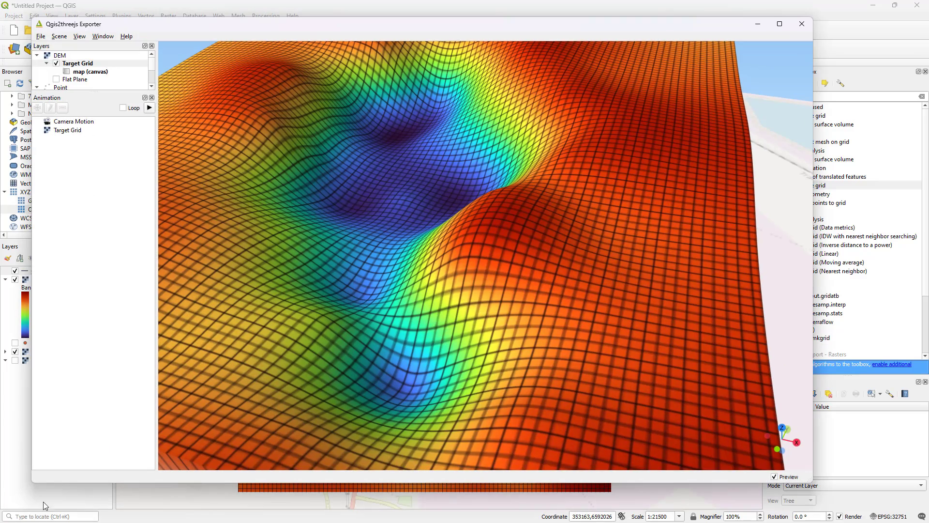
{"action": "scroll", "coordinate": [552, 284], "scroll_direction": "up", "scroll_amount": 2}
{"action": "scroll", "coordinate": [551, 285], "scroll_direction": "down", "scroll_amount": 5}
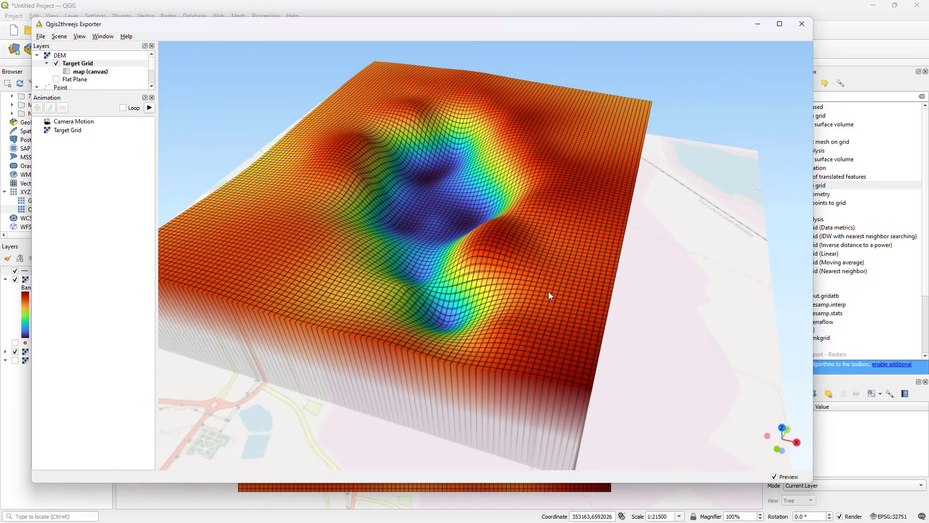
{"action": "scroll", "coordinate": [548, 292], "scroll_direction": "up", "scroll_amount": 3}
{"action": "left_click_drag", "start_coordinate": [556, 303], "coordinate": [473, 258]}
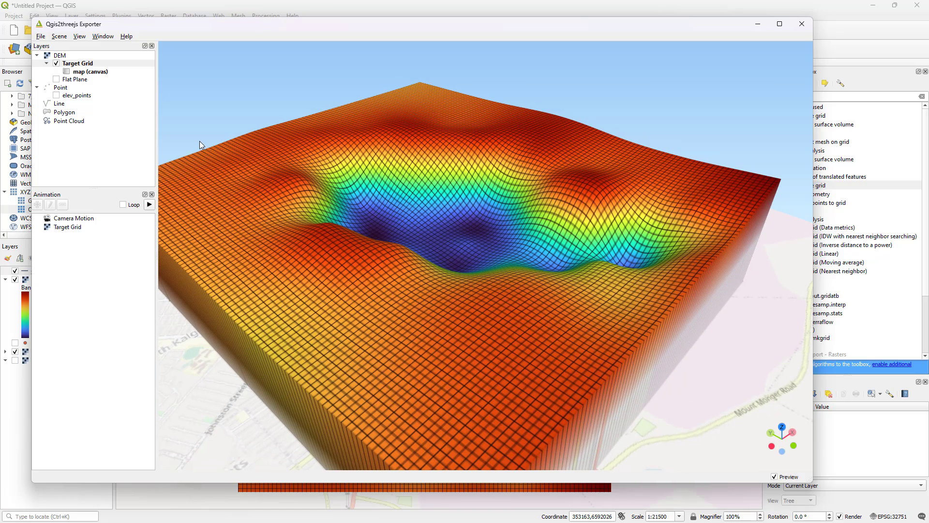
{"action": "left_click", "coordinate": [105, 137]}
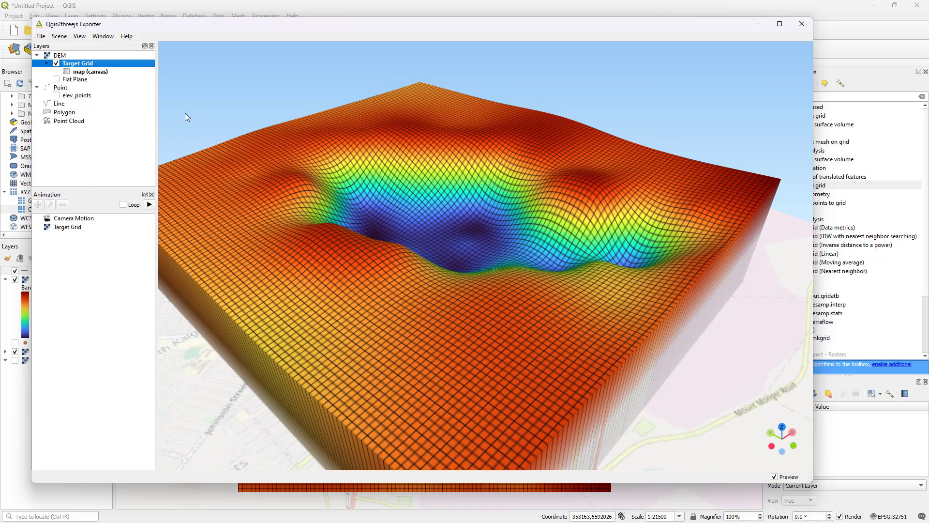
{"action": "left_click_drag", "start_coordinate": [185, 117], "coordinate": [581, 244]}
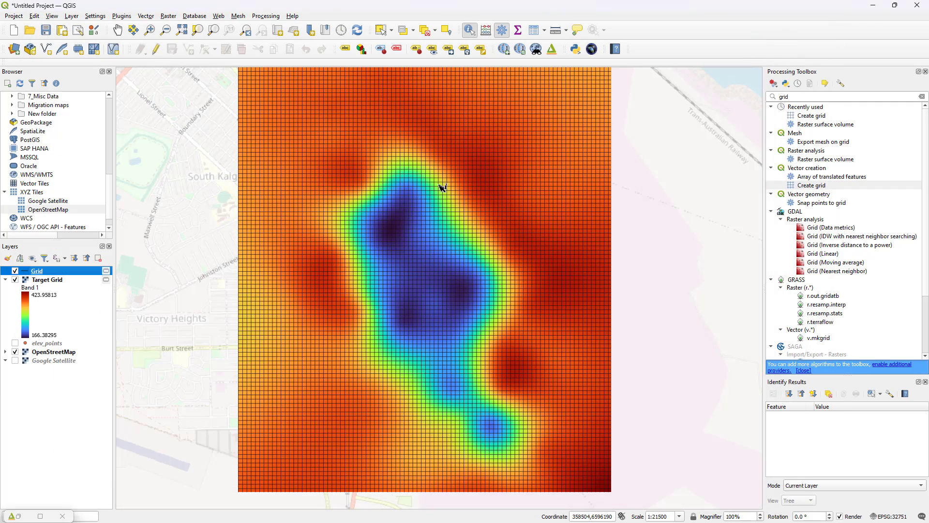
- Reduce the Grid layer's opacity to 33.2% in the main QGIS window and inspect the draped grid in the Qgis2threejs Exporter
{"action": "left_click", "coordinate": [757, 23]}
{"action": "double_click", "coordinate": [31, 272]}
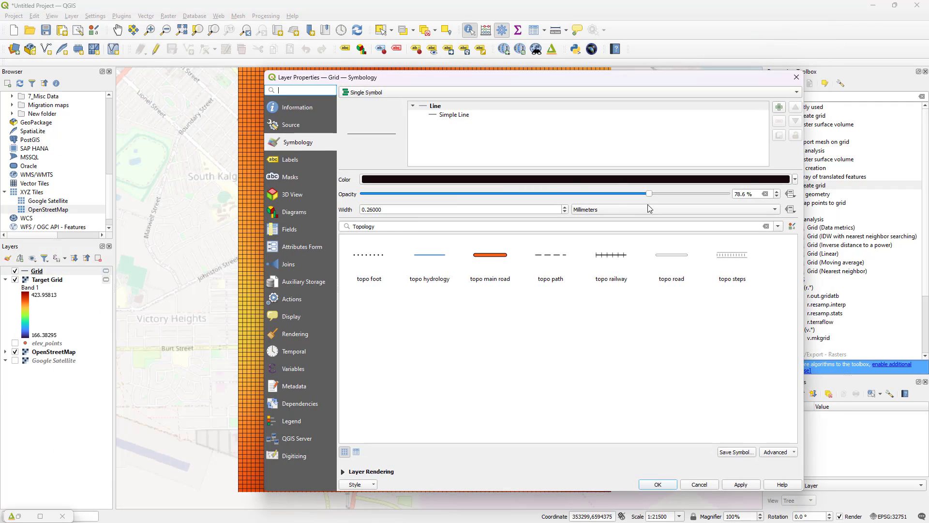
{"action": "left_click_drag", "start_coordinate": [649, 193], "coordinate": [483, 194]}
{"action": "left_click", "coordinate": [741, 484]}
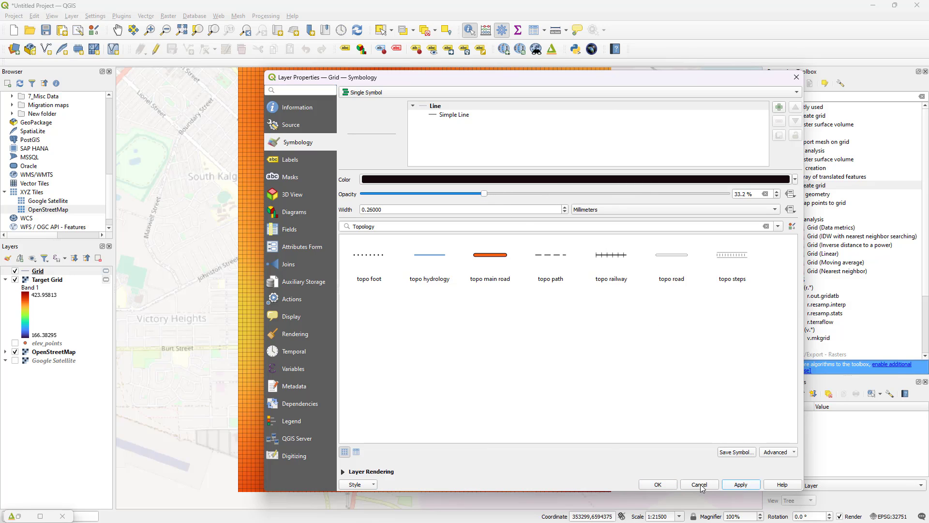
{"action": "left_click", "coordinate": [699, 484]}
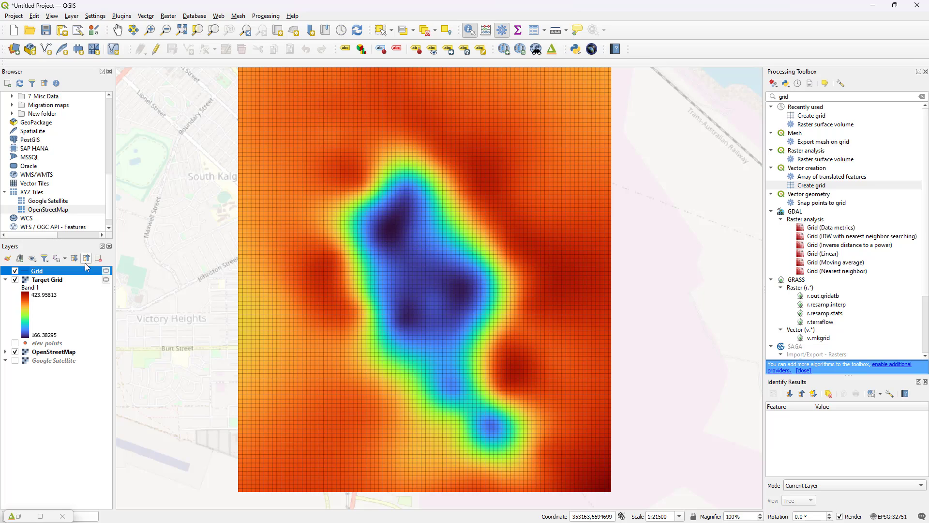
{"action": "left_click", "coordinate": [19, 515]}
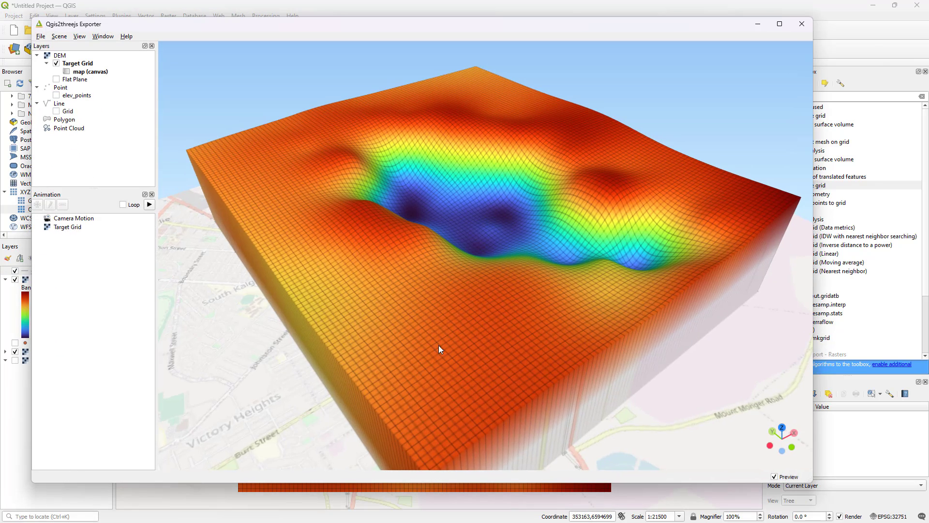
{"action": "left_click_drag", "start_coordinate": [439, 344], "coordinate": [509, 300]}
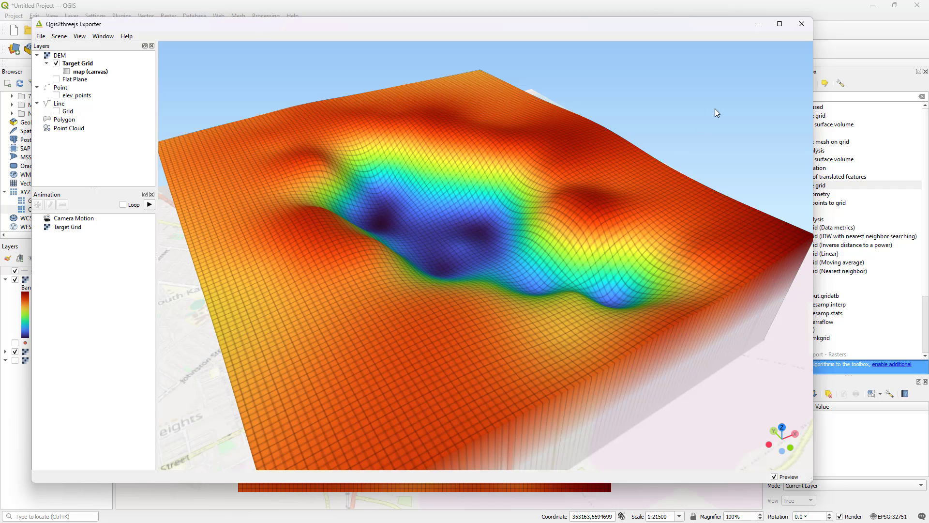
- Return to the main QGIS window and hide the Grid layer on the map
{"action": "left_click", "coordinate": [758, 24]}
{"action": "left_click", "coordinate": [15, 271]}
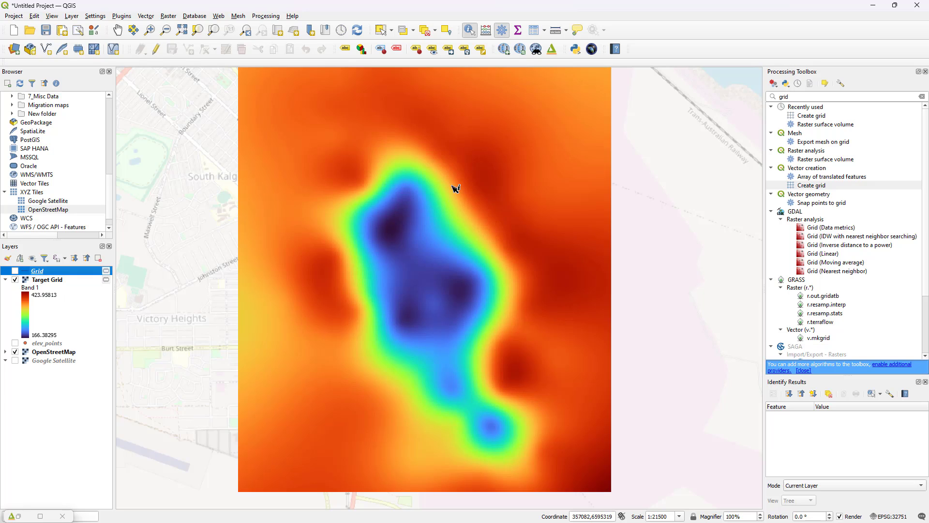
- Search the processing algorithms for "contour" and open the GDAL raster extraction Contour tool
{"action": "left_click", "coordinate": [217, 18]}
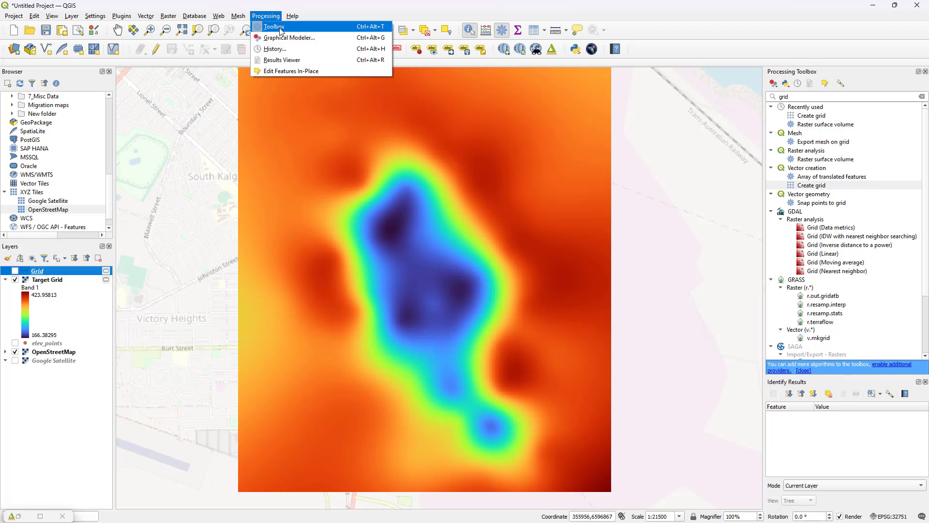
{"action": "left_click", "coordinate": [280, 27]}
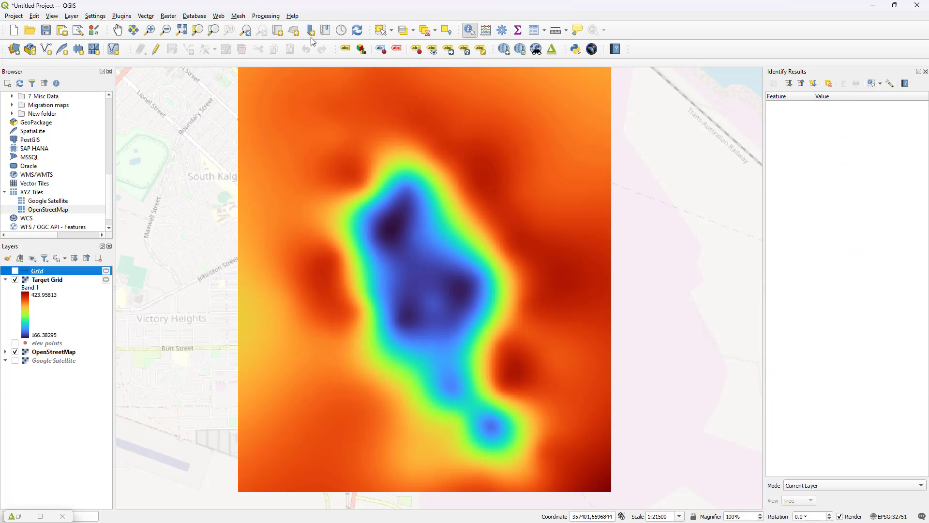
{"action": "left_click", "coordinate": [265, 15]}
{"action": "left_click", "coordinate": [279, 26]}
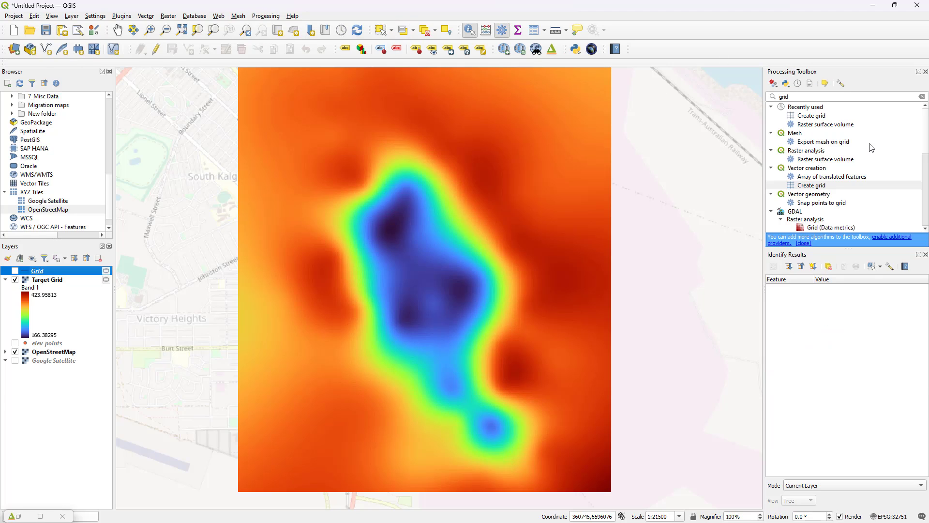
{"action": "left_click", "coordinate": [766, 95]}
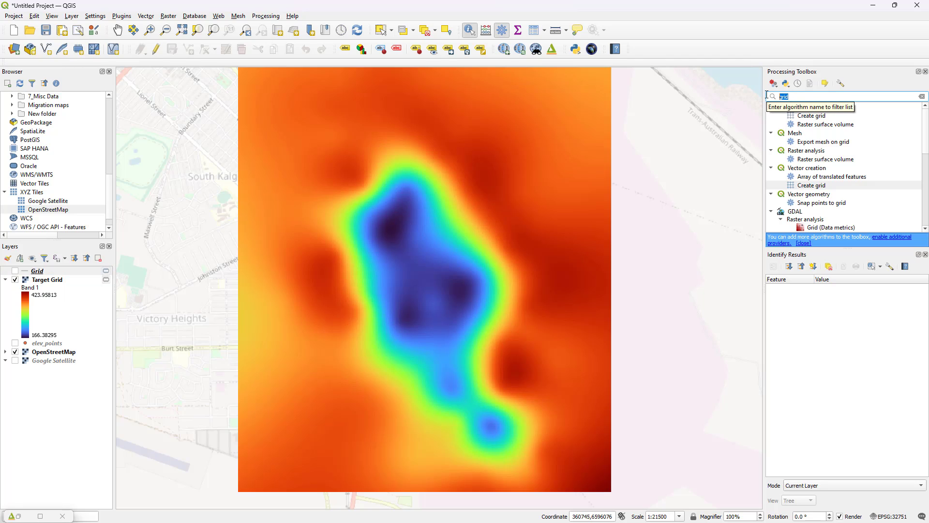
{"action": "type", "text": "contour"}
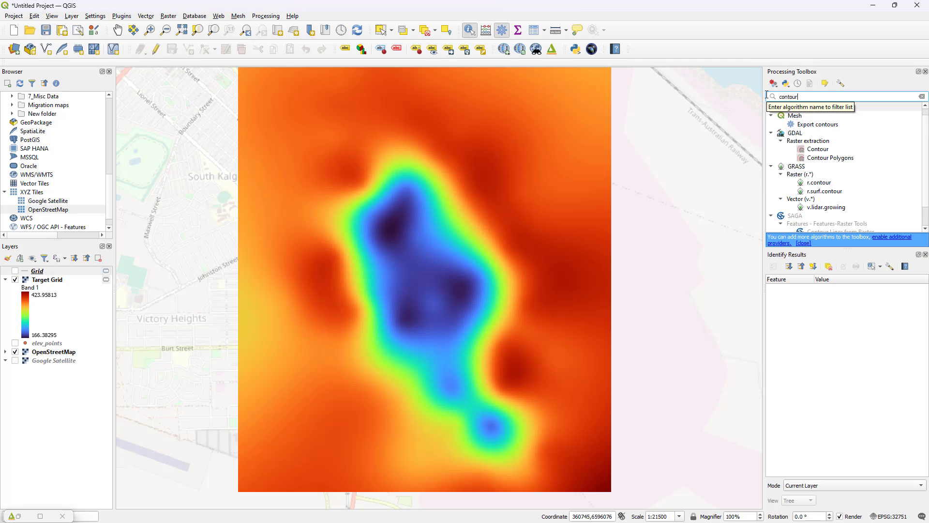
{"action": "double_click", "coordinate": [817, 153]}
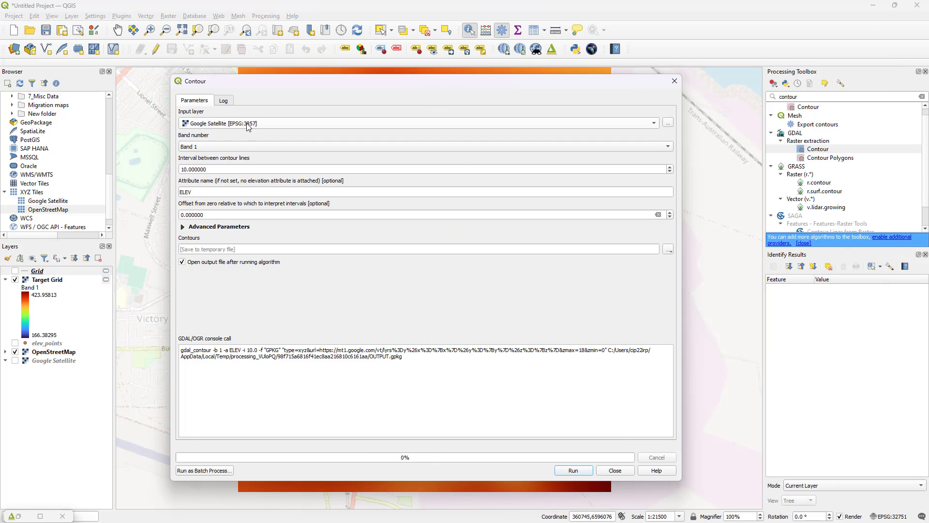
- Generate temporary contour lines from Band 1 of the Target Grid raster at an interval of 20, with ELEV as the attribute name
{"action": "left_click", "coordinate": [244, 124]}
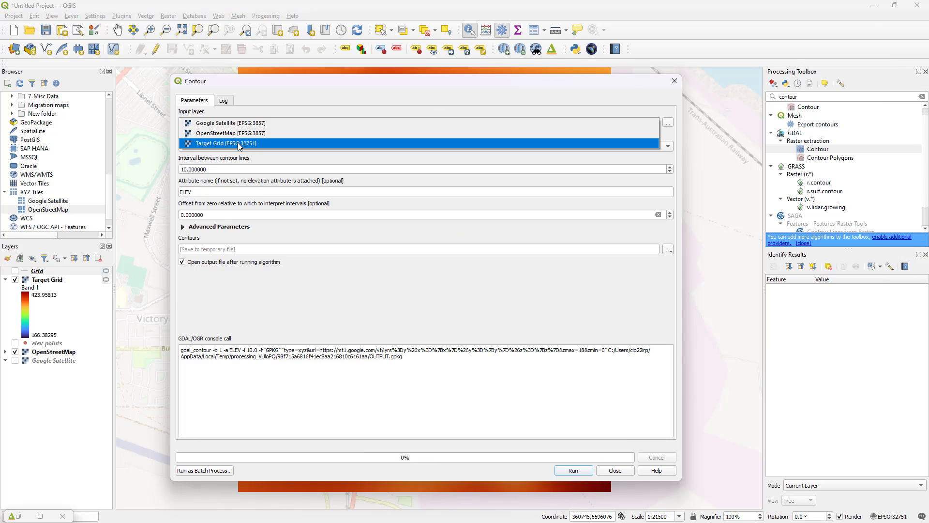
{"action": "left_click", "coordinate": [241, 143]}
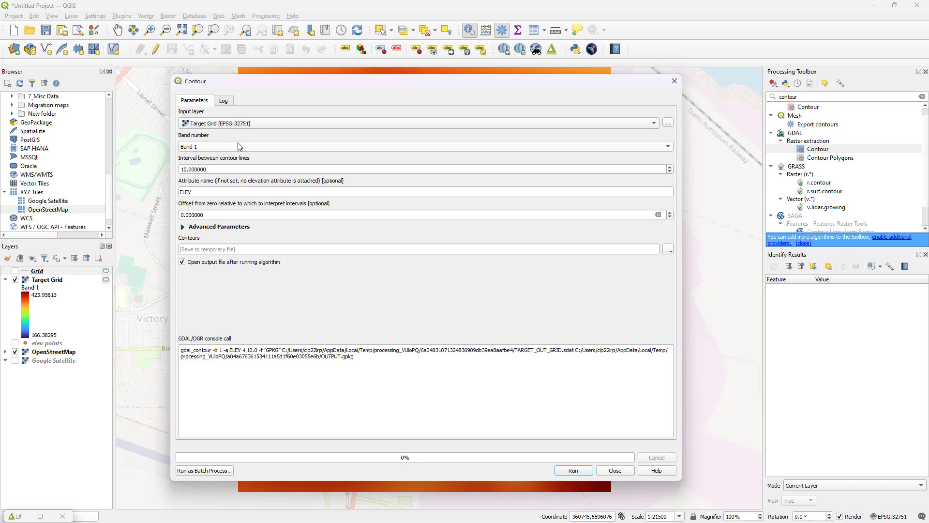
{"action": "left_click", "coordinate": [206, 168]}
{"action": "left_click_drag", "start_coordinate": [206, 169], "coordinate": [178, 169]}
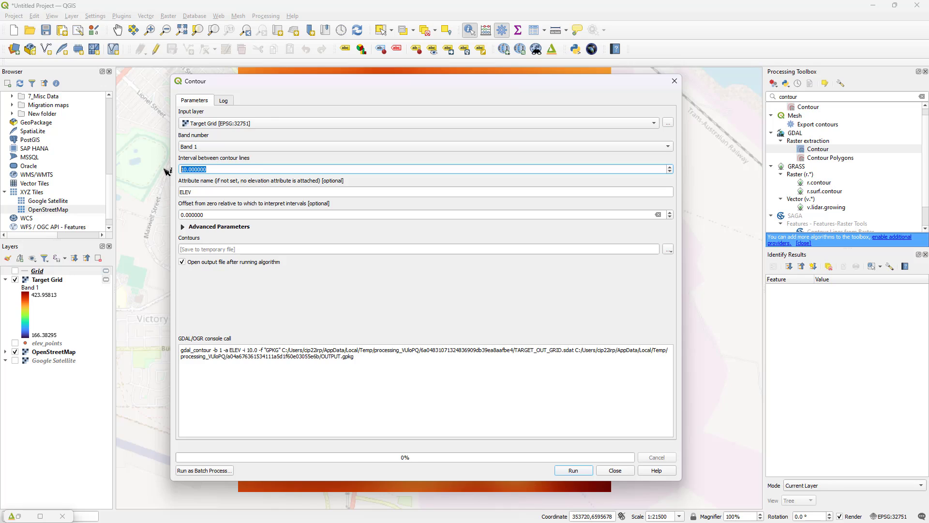
{"action": "type", "text": "20"}
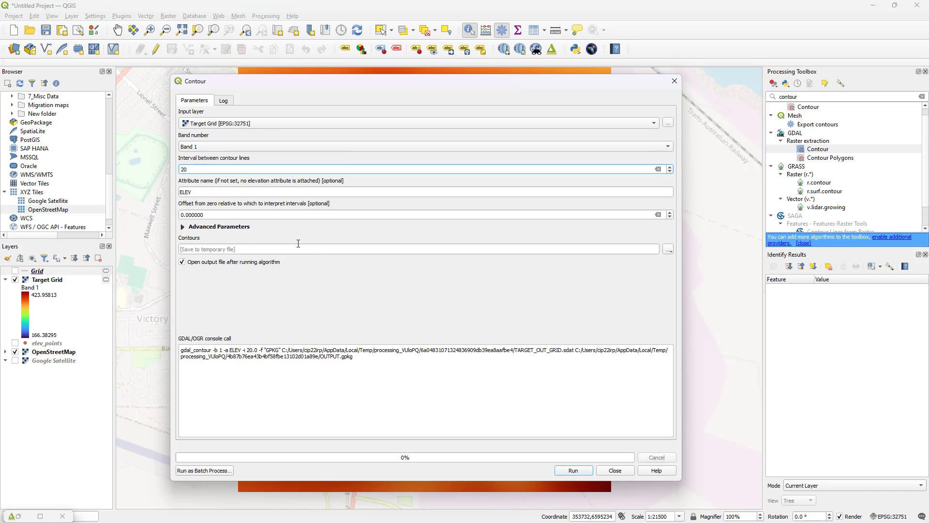
{"action": "left_click", "coordinate": [211, 193]}
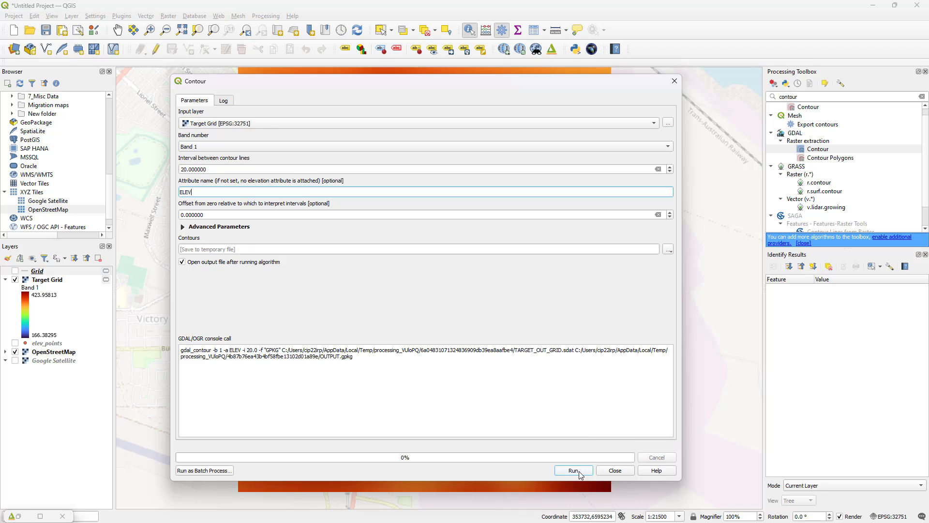
{"action": "left_click", "coordinate": [578, 471]}
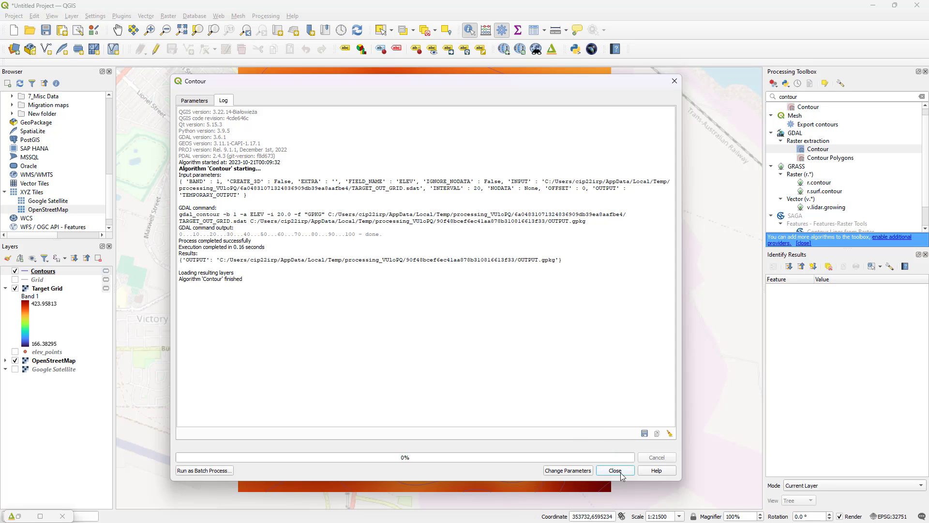
{"action": "left_click", "coordinate": [614, 470]}
{"action": "left_click_drag", "start_coordinate": [541, 371], "coordinate": [563, 358]}
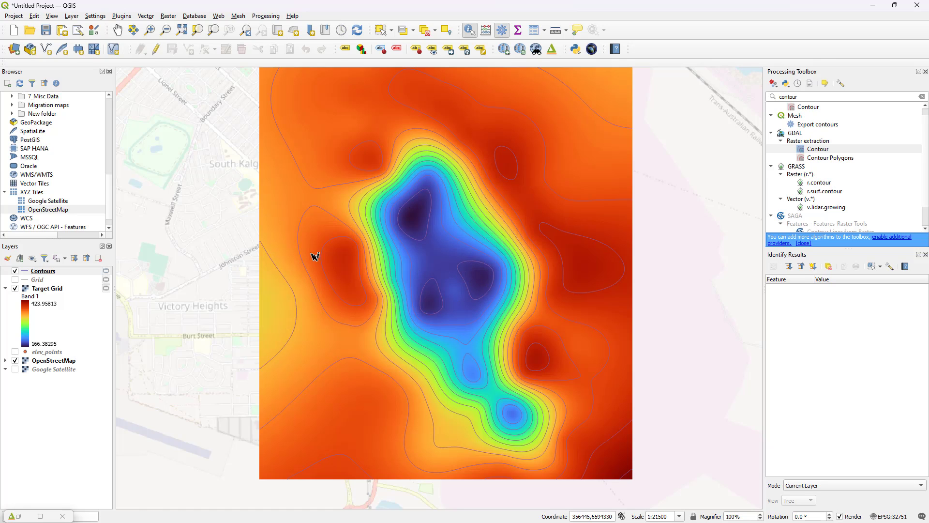
- Change the simple line colour of the Contours layer to black
{"action": "double_click", "coordinate": [24, 270]}
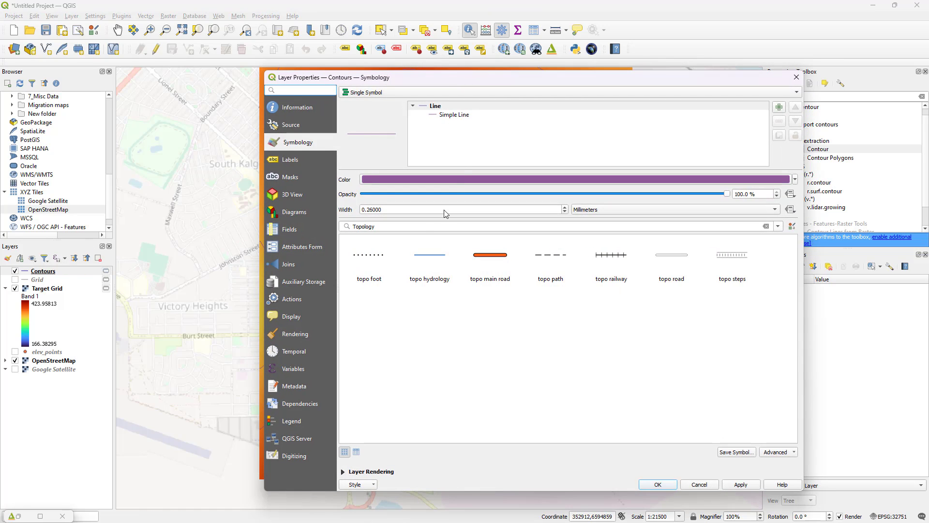
{"action": "left_click", "coordinate": [456, 117]}
{"action": "left_click", "coordinate": [699, 197]}
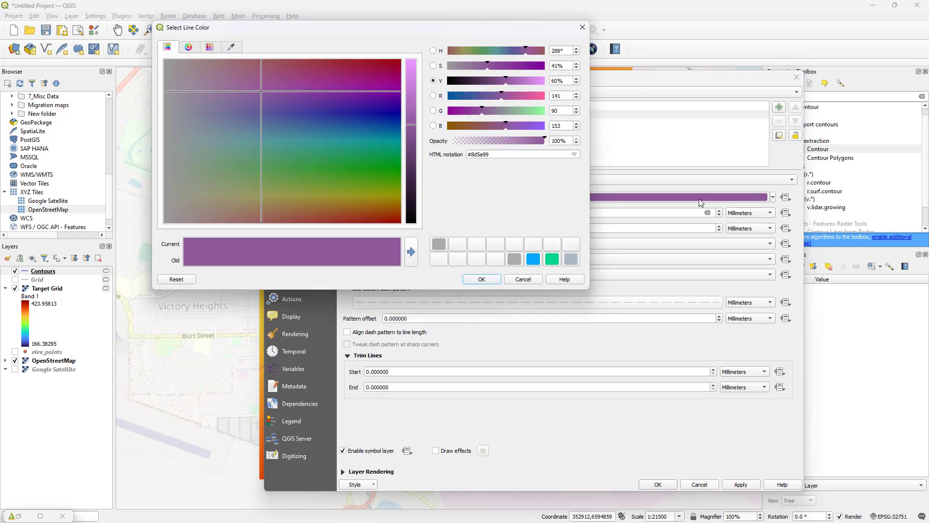
{"action": "left_click", "coordinate": [411, 221]}
{"action": "left_click", "coordinate": [481, 279]}
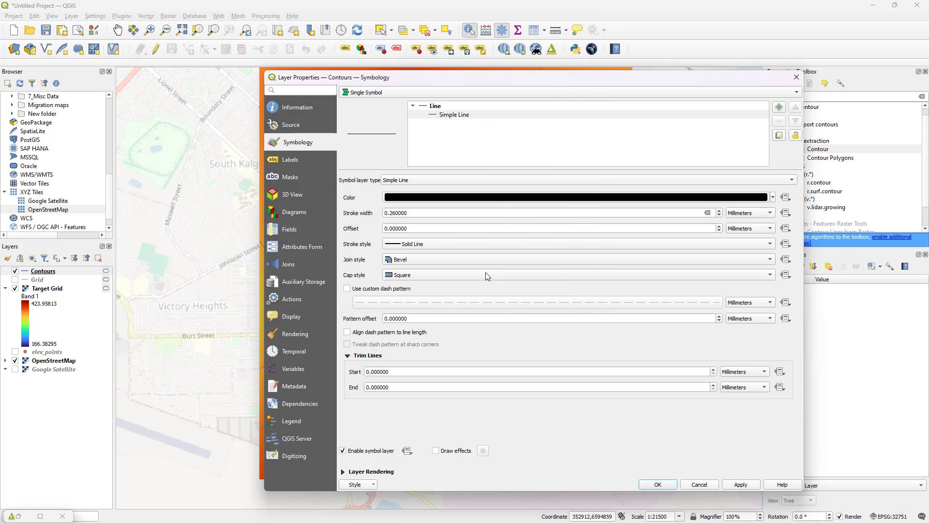
- Lower the Contours line symbol's opacity to 40.7% and apply the style to the map
{"action": "left_click", "coordinate": [424, 106]}
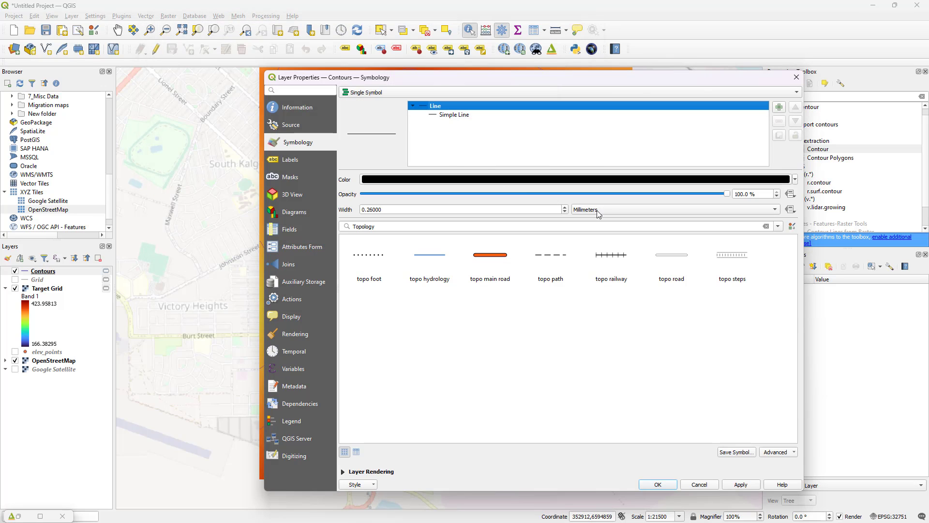
{"action": "left_click_drag", "start_coordinate": [726, 195], "coordinate": [511, 202]}
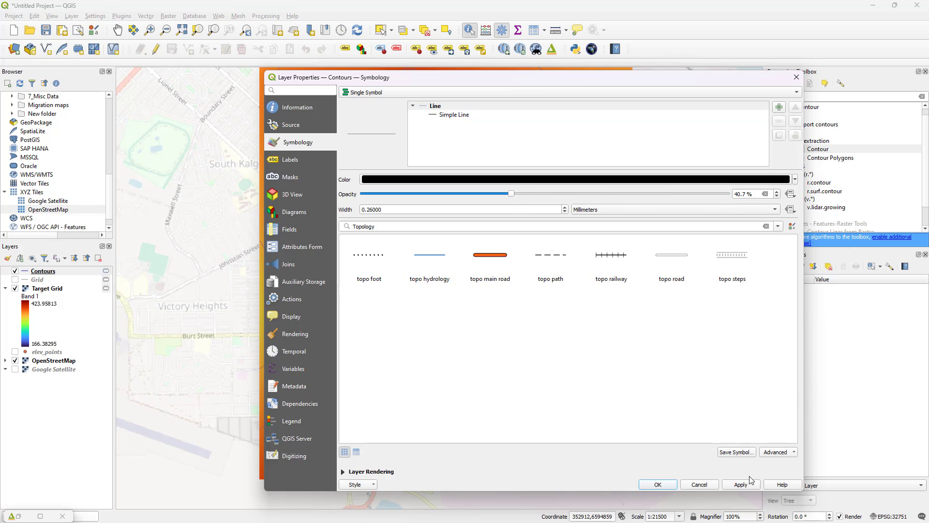
{"action": "left_click", "coordinate": [748, 485]}
{"action": "left_click", "coordinate": [667, 485]}
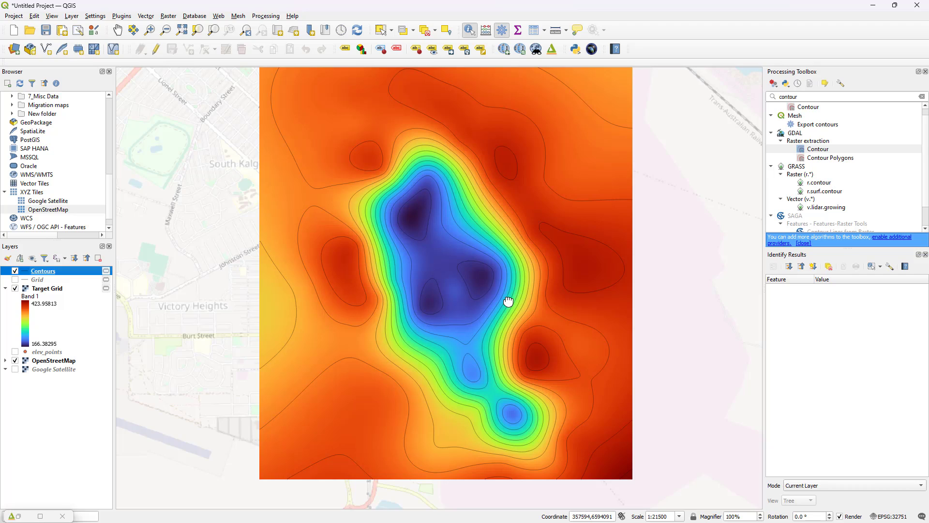
{"action": "left_click_drag", "start_coordinate": [508, 303], "coordinate": [504, 306]}
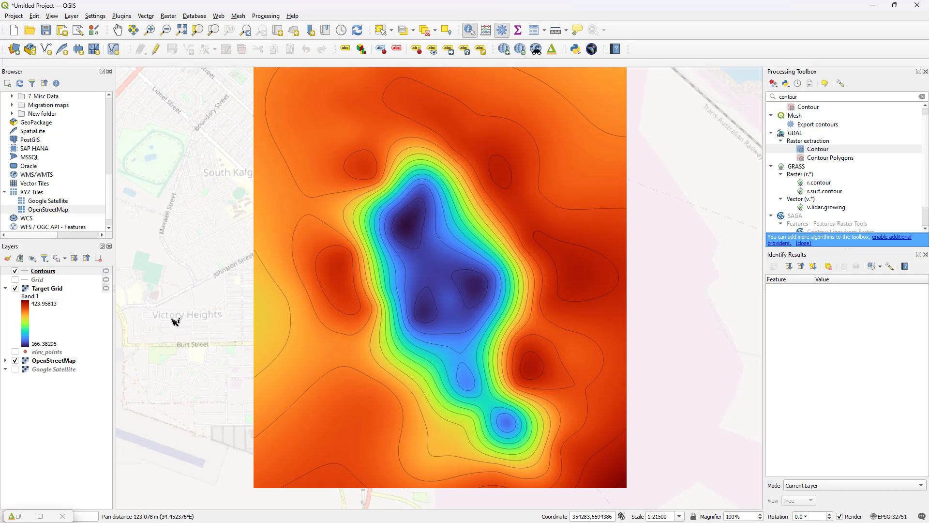
- Switch to the Qgis2threejs Exporter and inspect the contours draped over the pit from several angles
{"action": "left_click", "coordinate": [19, 517]}
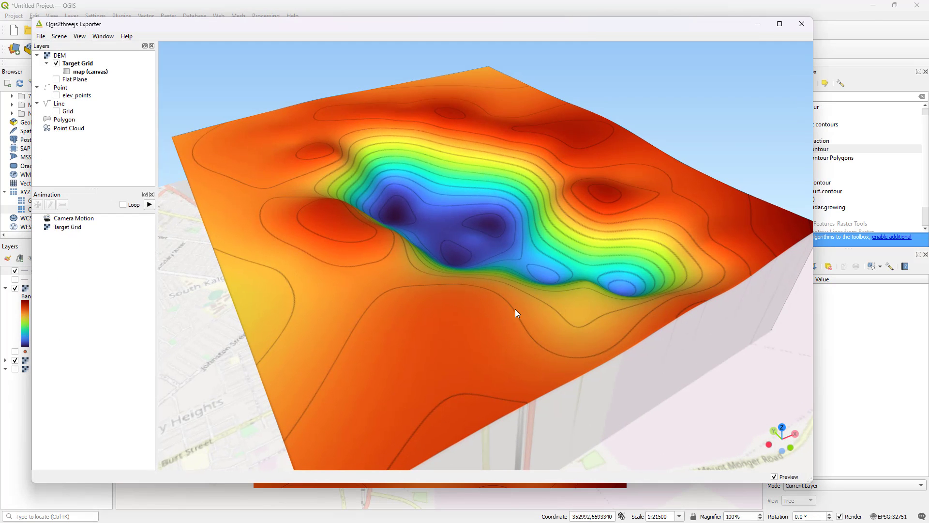
{"action": "left_click_drag", "start_coordinate": [515, 309], "coordinate": [280, 326]}
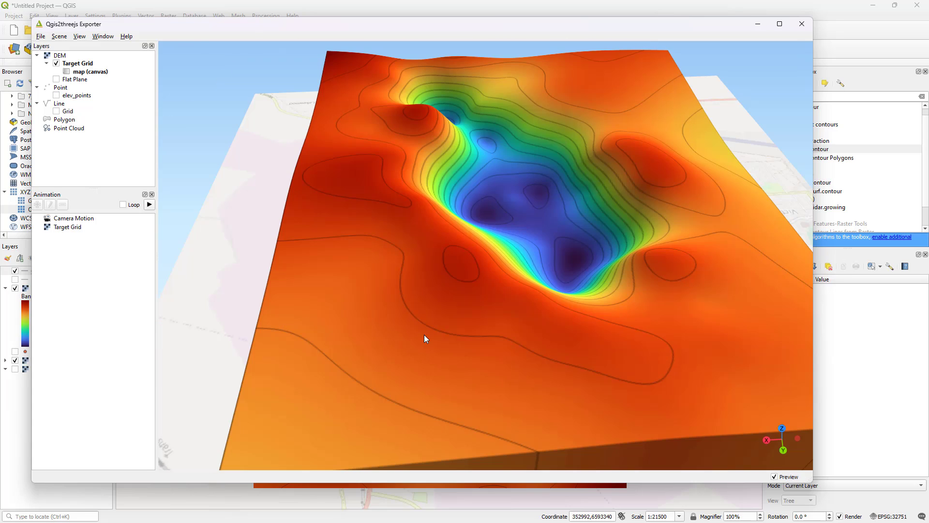
{"action": "left_click_drag", "start_coordinate": [481, 347], "coordinate": [431, 337]}
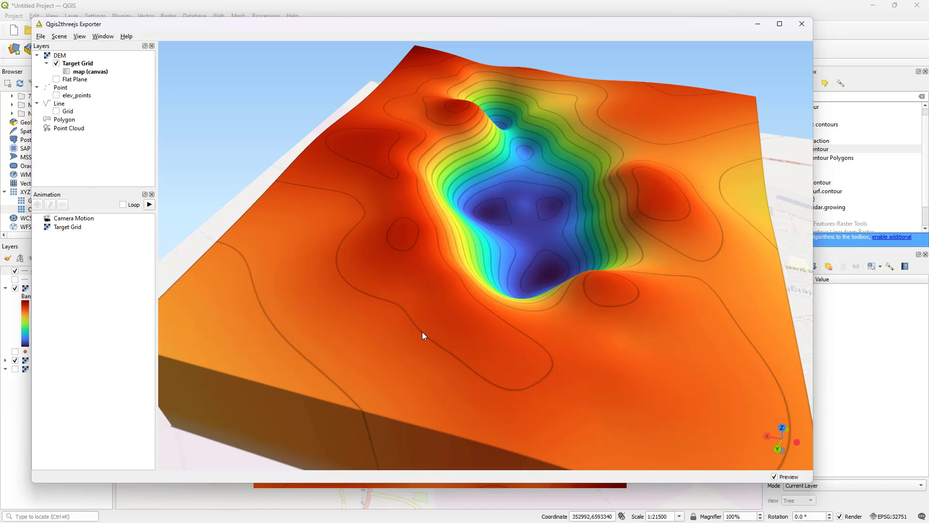